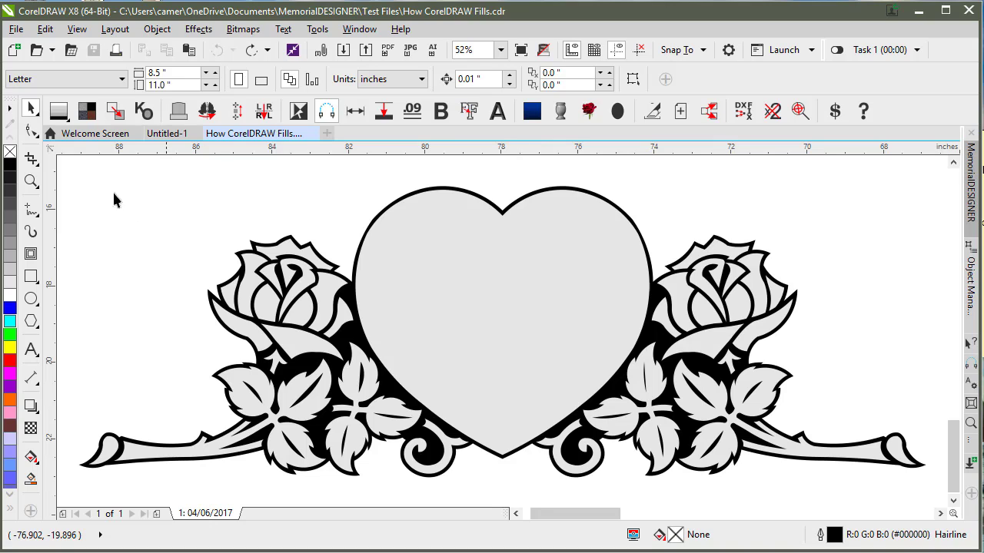
# Step: Zoom in on the leaves right of the heart and display them as wireframe outlines
pyautogui.click(30, 182)
pyautogui.moveTo(578, 346); pyautogui.dragTo(718, 474)
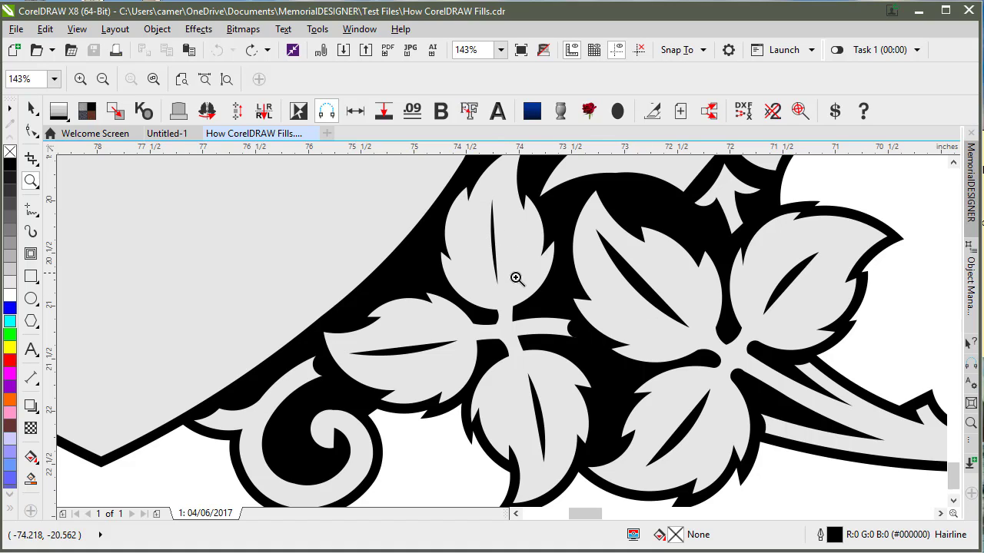
pyautogui.press('F4')
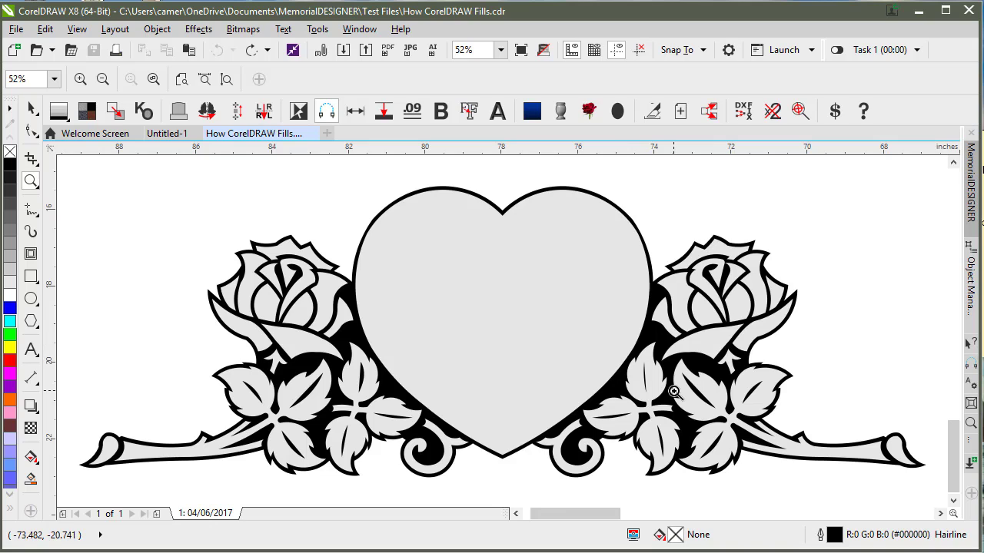
pyautogui.hotkey('shift', 'F9')
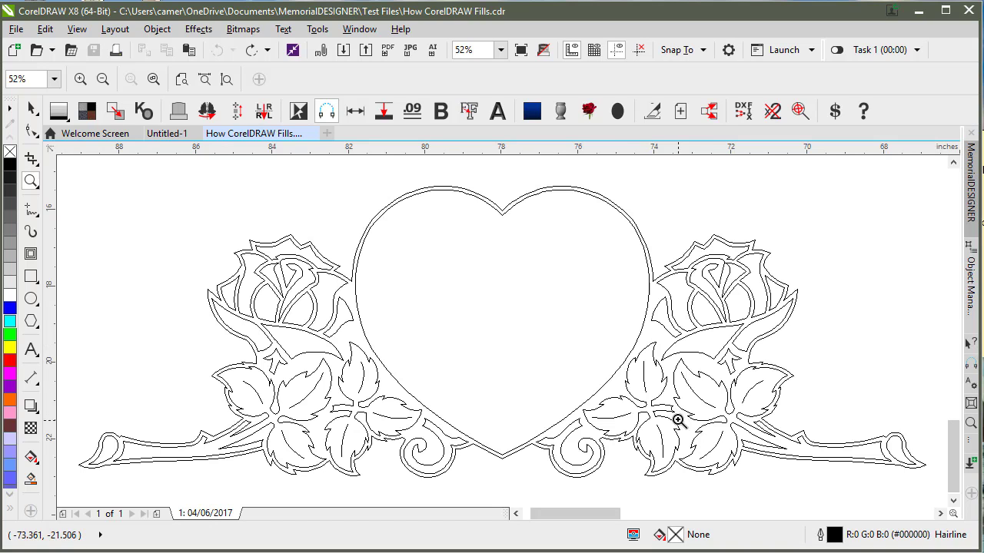
pyautogui.moveTo(589, 345); pyautogui.dragTo(699, 458)
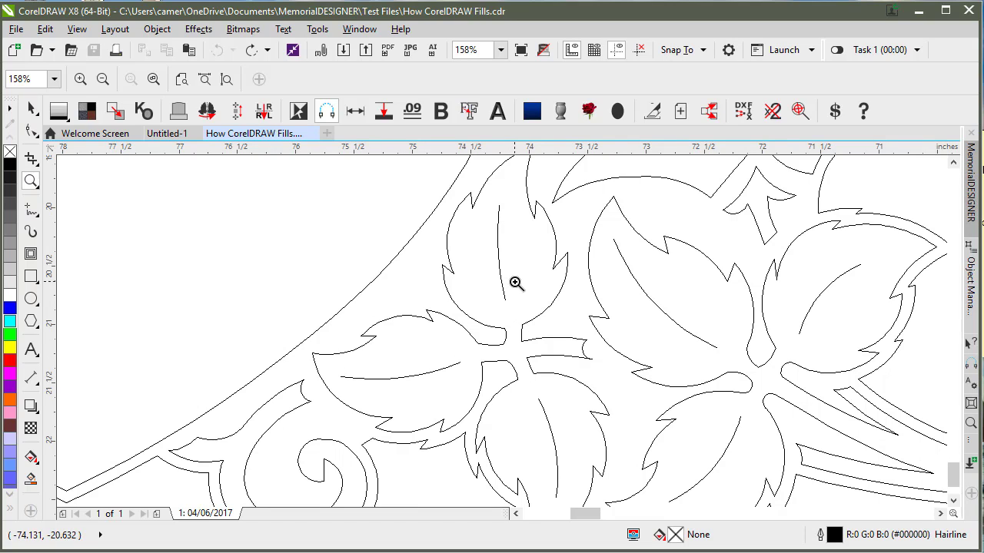
pyautogui.hotkey('shift', 'F9')
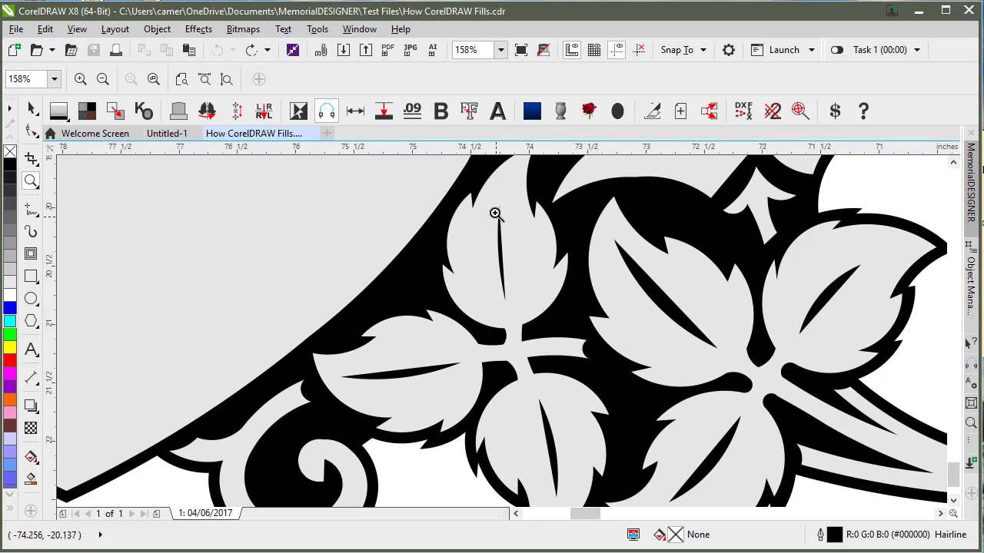
pyautogui.hotkey('shift', 'F9')
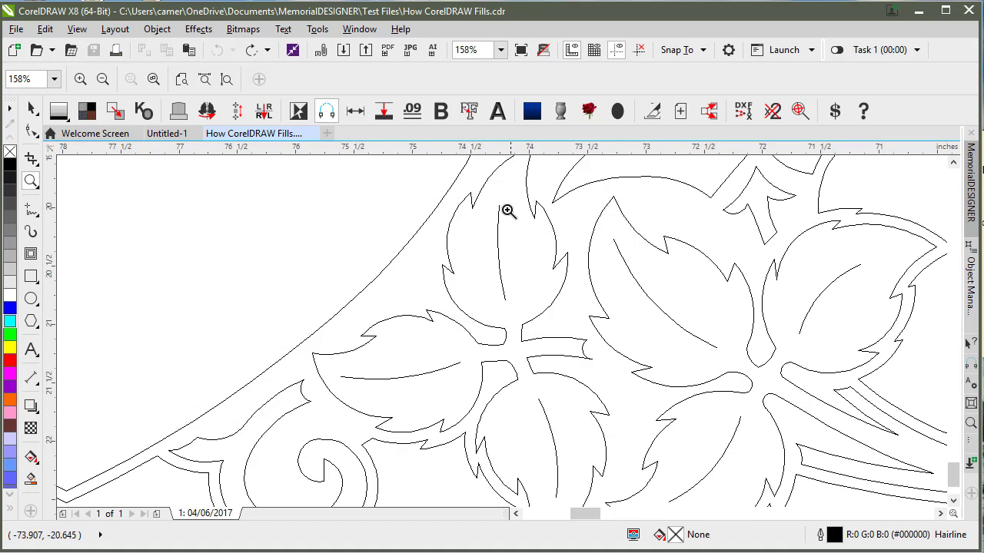
pyautogui.click(30, 131)
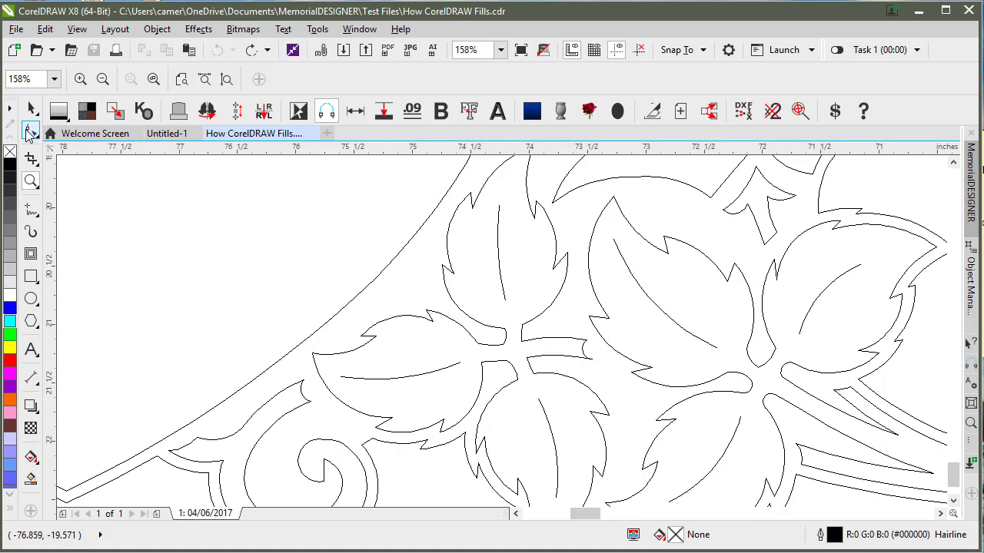
# Step: Select the leaf curve and the nodes along one vein line, including its end node
pyautogui.click(498, 250)
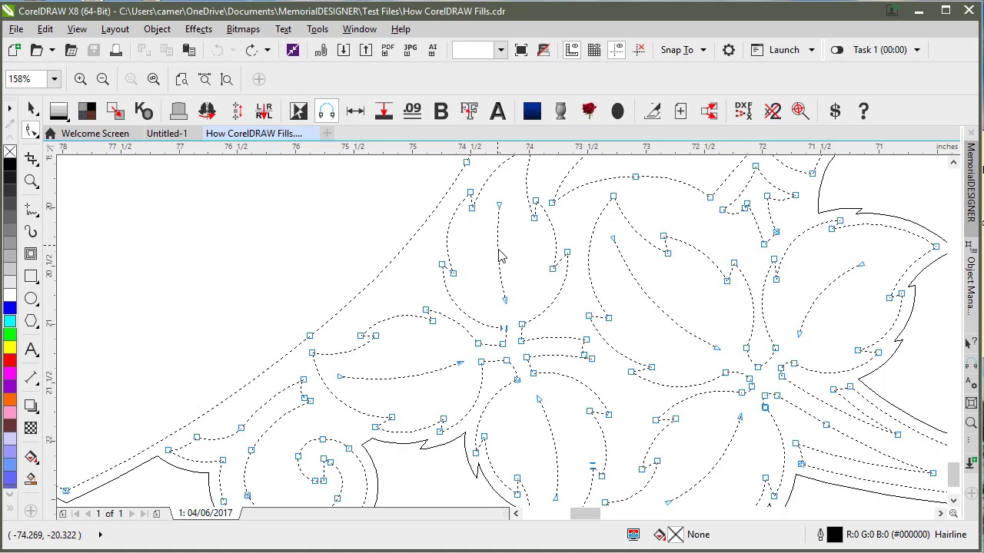
pyautogui.moveTo(498, 209); pyautogui.dragTo(505, 302)
pyautogui.click(505, 300)
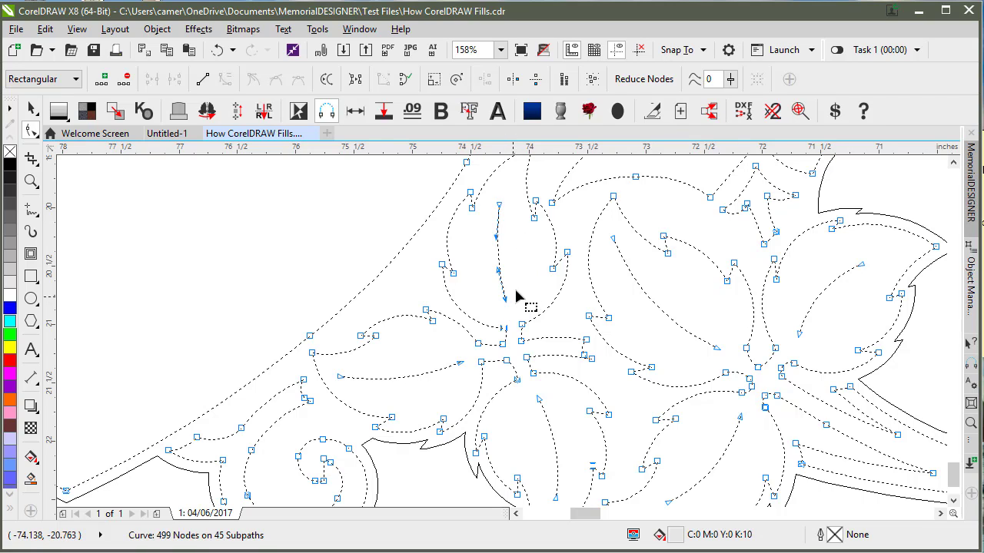
# Step: Return to the filled Enhanced view and zoom in closer on the vein slot
pyautogui.click(89, 111)
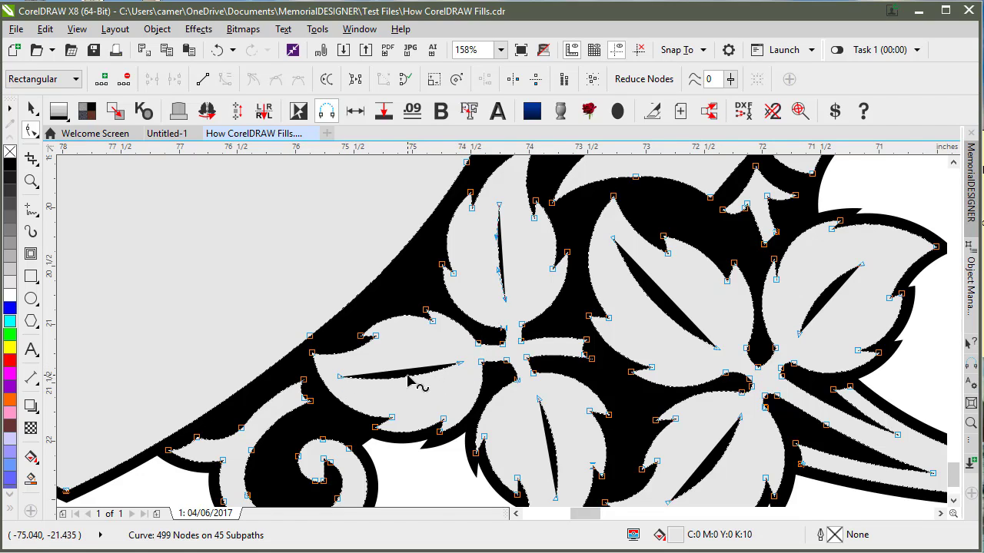
pyautogui.scroll(2, 418, 388)
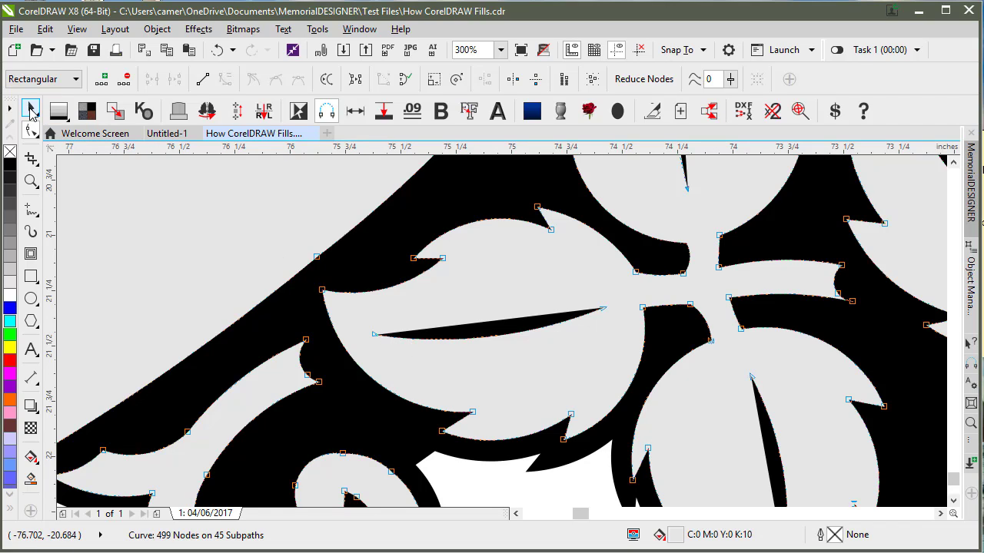
pyautogui.click(31, 112)
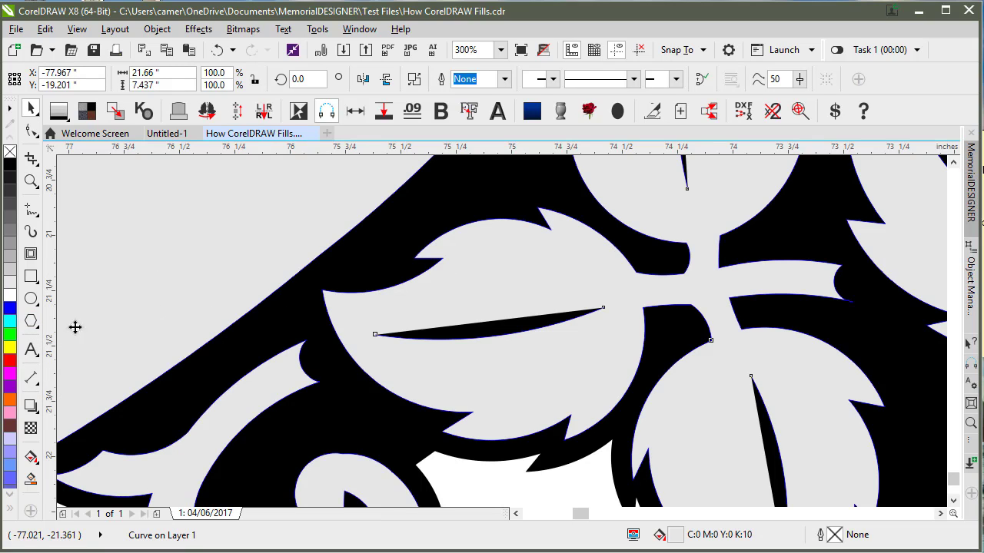
# Step: Set the curve's outline width to 4.0 pt, then select and zoom to the larger shape
pyautogui.click(504, 80)
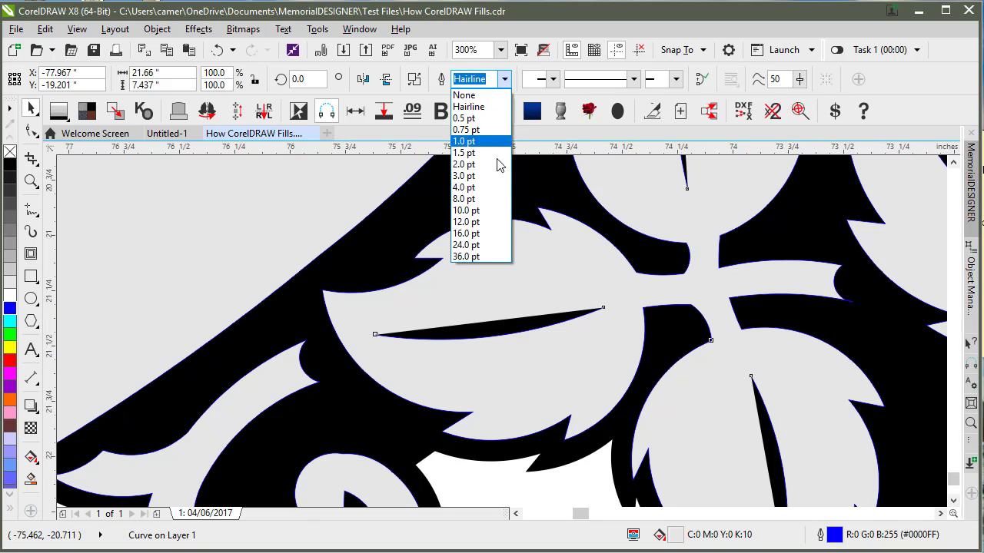
pyautogui.click(478, 187)
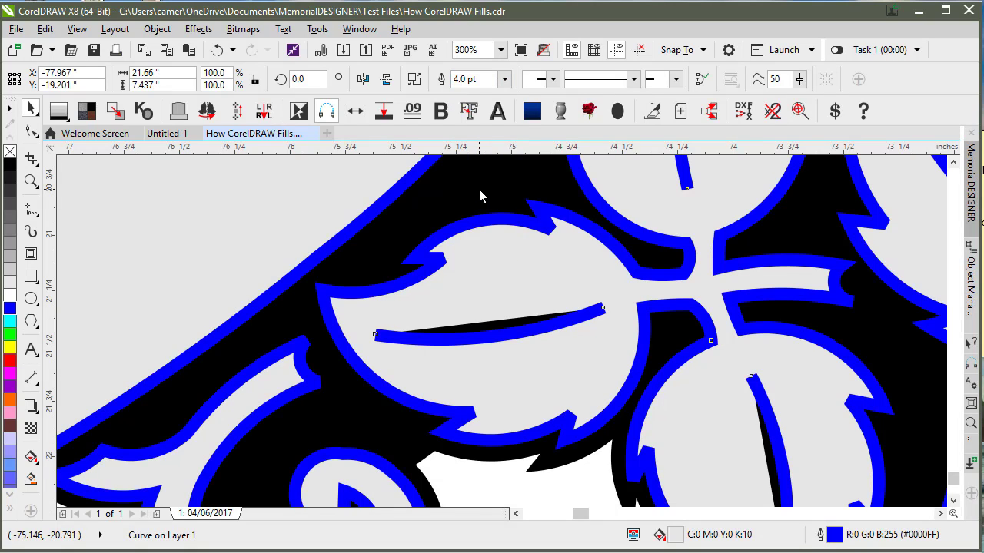
pyautogui.click(459, 264)
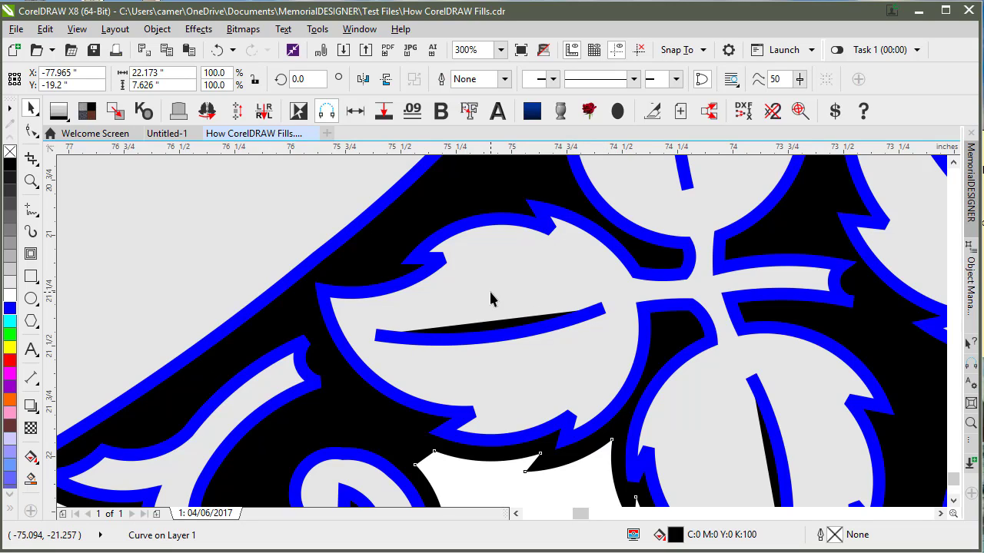
pyautogui.hotkey('shift', 'F2')
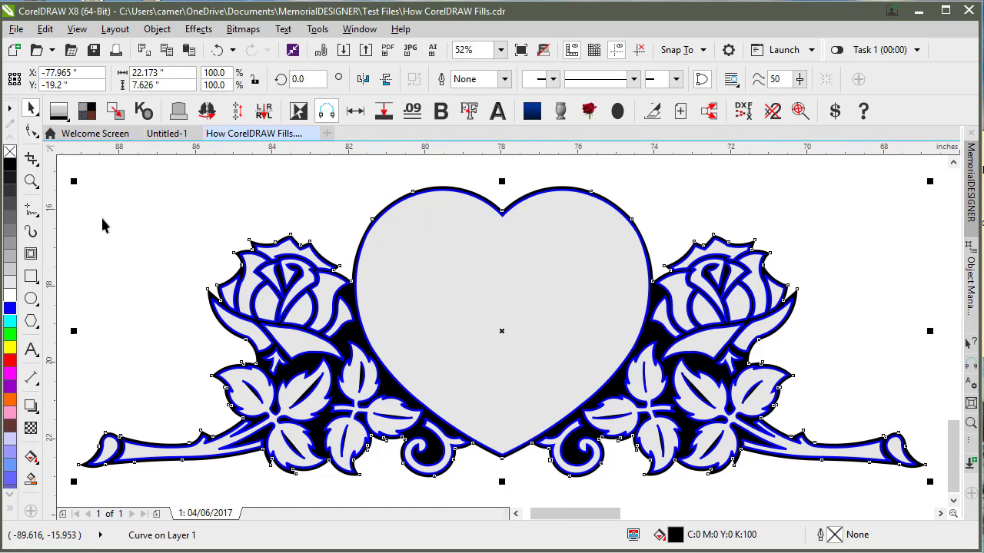
# Step: Draw a circle top-left of the roses and fill it grey
pyautogui.click(103, 219)
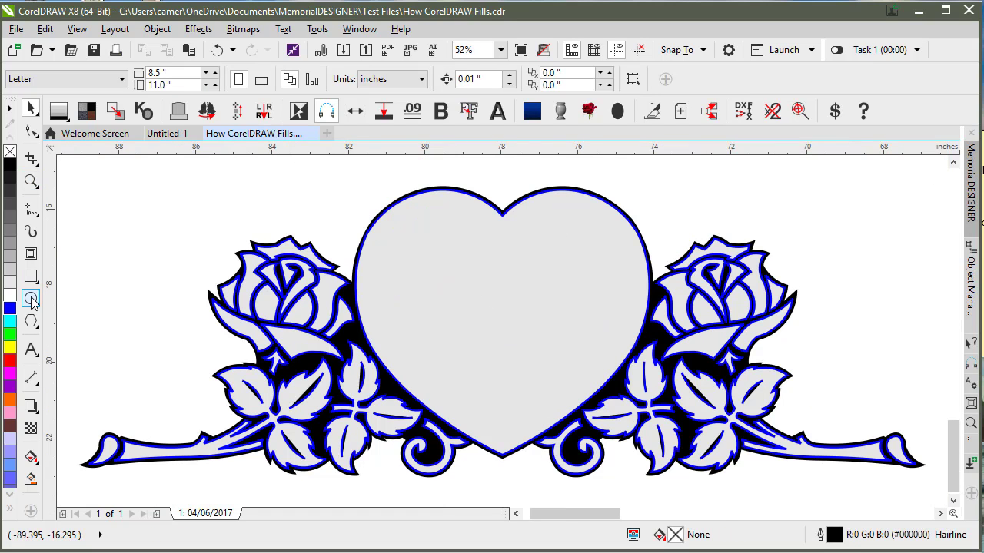
pyautogui.press('F7')
pyautogui.moveTo(89, 176); pyautogui.dragTo(198, 297)
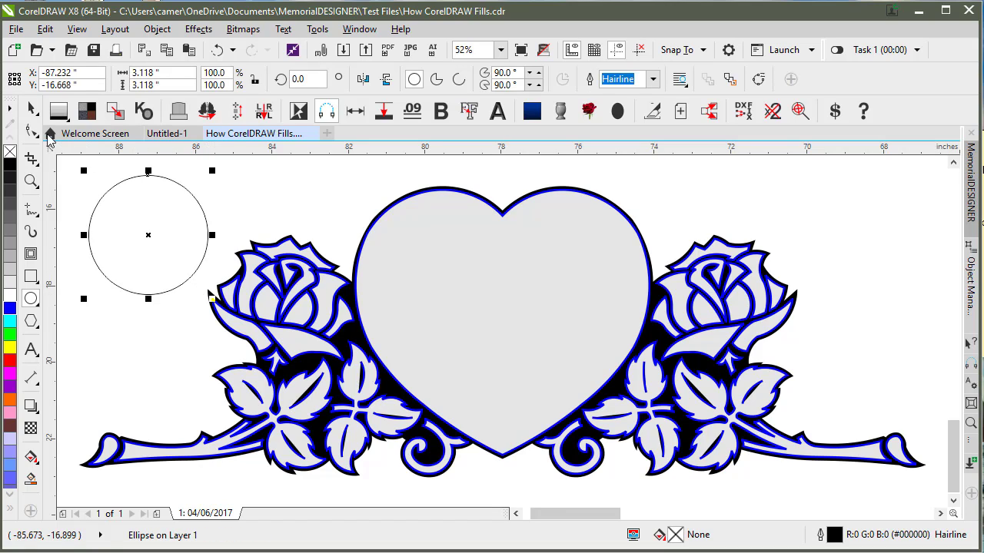
pyautogui.click(31, 110)
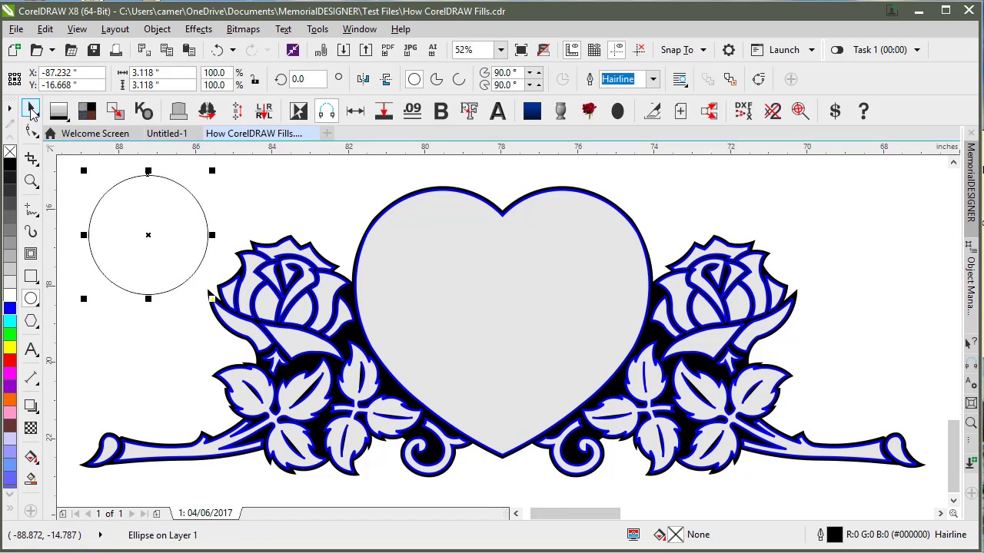
pyautogui.click(10, 223)
pyautogui.click(71, 206)
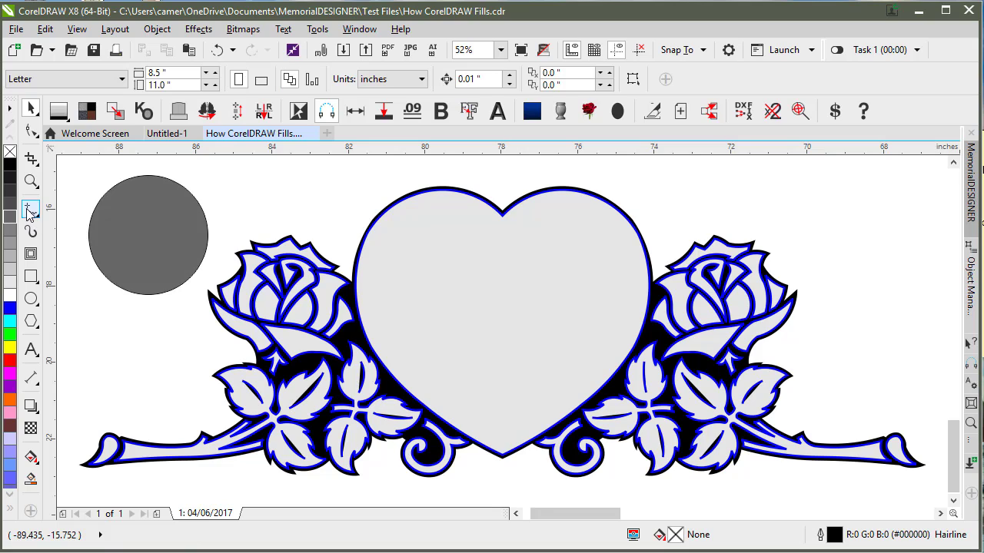
# Step: Draw an open freehand arc across the grey circle
pyautogui.click(28, 212)
pyautogui.moveTo(119, 235)
pyautogui.mouseDown()
pyautogui.moveTo(126, 209)
pyautogui.moveTo(146, 201)
pyautogui.moveTo(173, 240)
pyautogui.mouseUp()
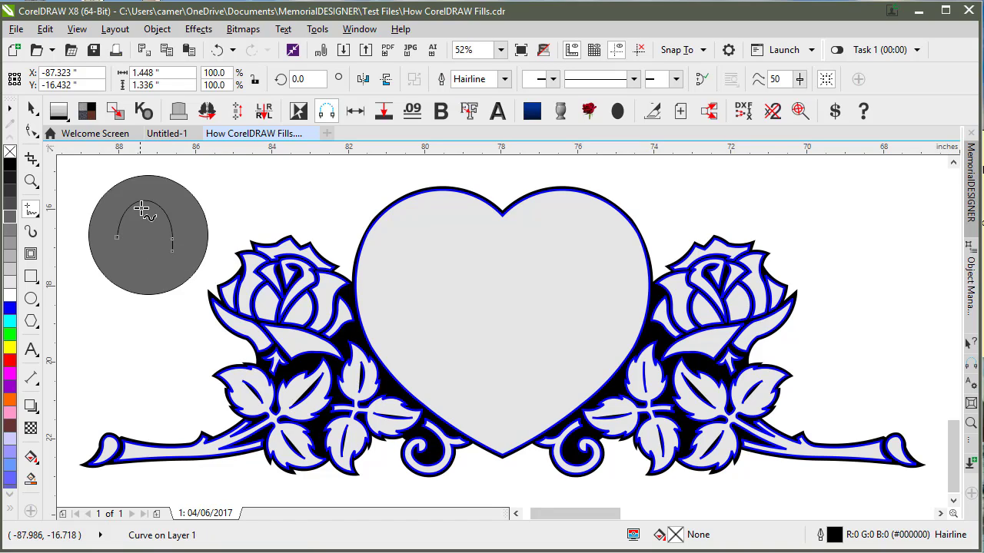
pyautogui.click(31, 108)
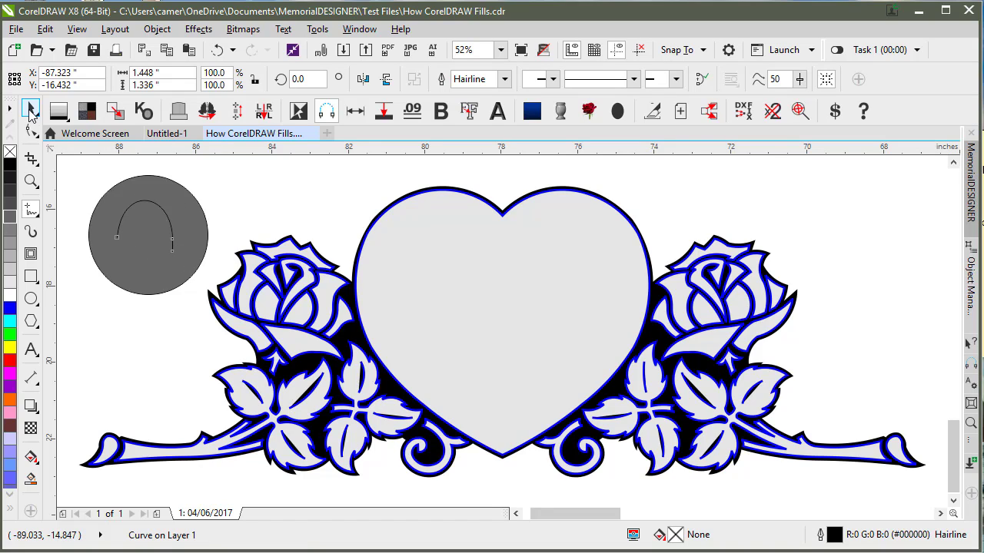
# Step: Combine the grey circle and arc into one curve and inspect the hole in wireframe
pyautogui.keyDown('shift'); pyautogui.click(164, 187); pyautogui.keyUp('shift')
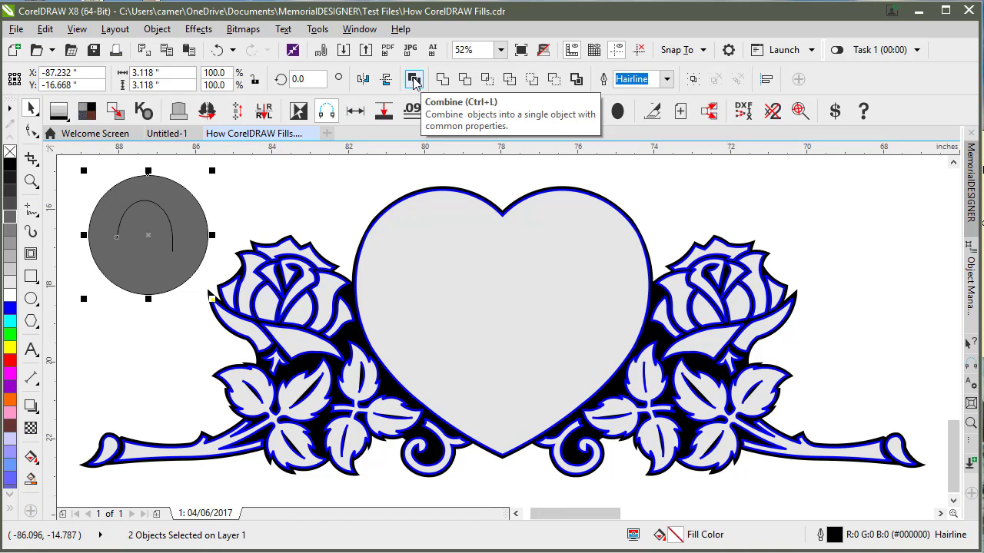
pyautogui.click(414, 79)
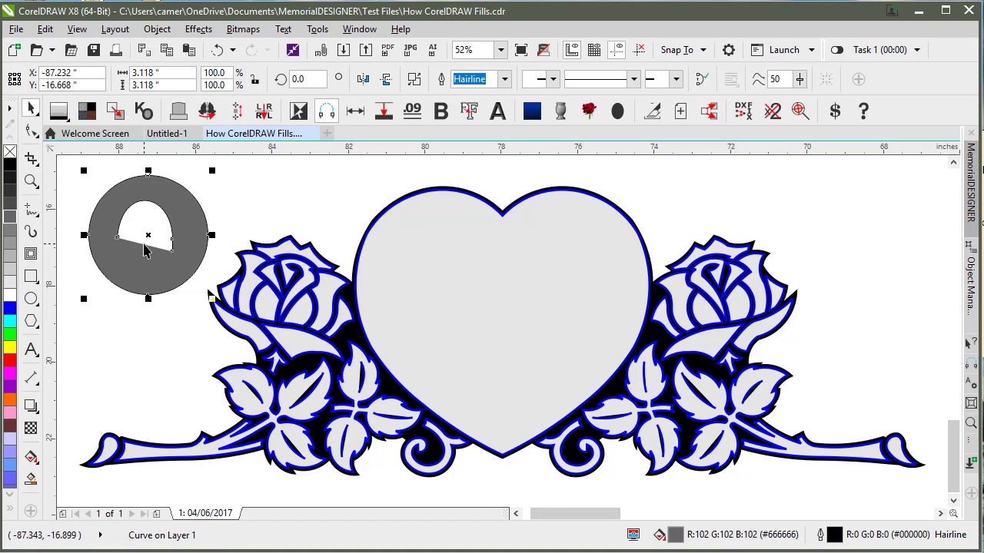
pyautogui.hotkey('shift', 'F9')
pyautogui.scroll(2, 144, 245)
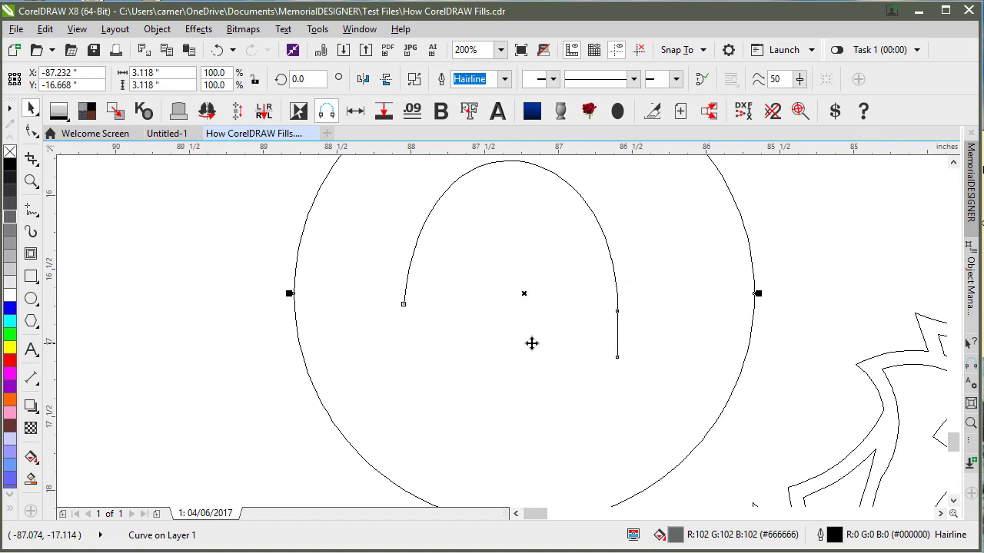
pyautogui.hotkey('shift', 'F9')
pyautogui.scroll(-2, 501, 336)
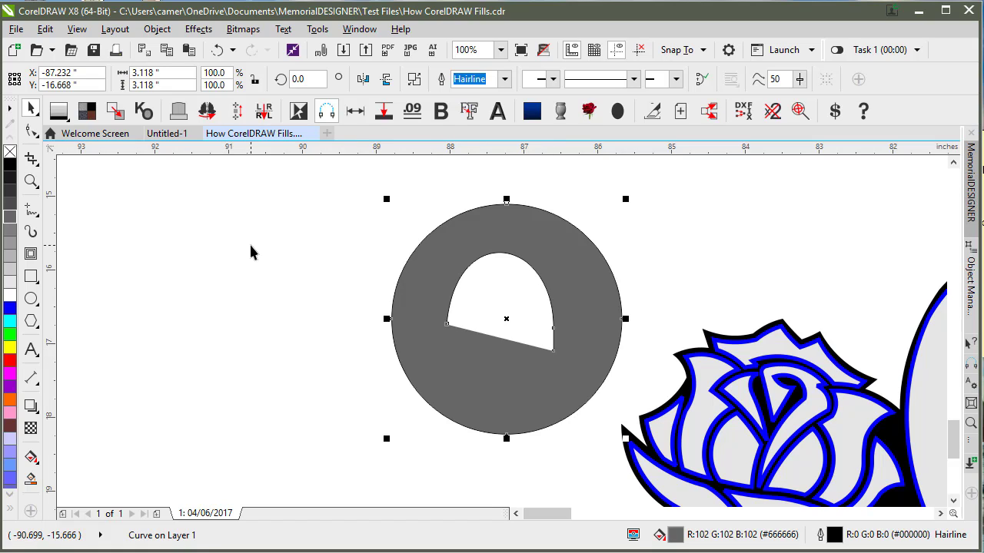
pyautogui.click(163, 229)
pyautogui.press('F5')
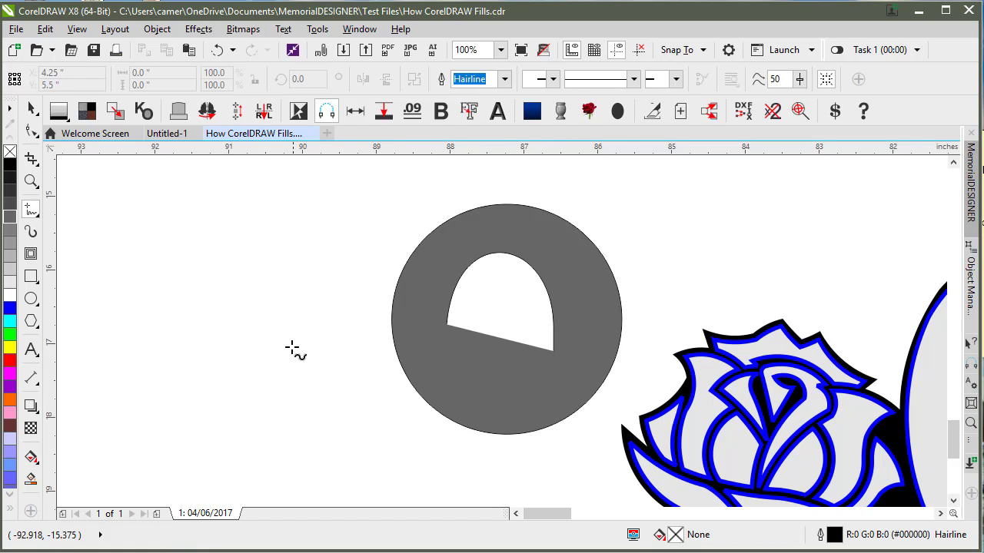
# Step: Draw an open S-shaped freehand curve and enable Fill open curves in Document > General options
pyautogui.moveTo(305, 337)
pyautogui.mouseDown()
pyautogui.moveTo(276, 209)
pyautogui.moveTo(222, 194)
pyautogui.moveTo(169, 223)
pyautogui.moveTo(165, 274)
pyautogui.moveTo(188, 343)
pyautogui.moveTo(154, 386)
pyautogui.moveTo(134, 449)
pyautogui.mouseUp()
pyautogui.moveTo(234, 454); pyautogui.dragTo(236, 452)
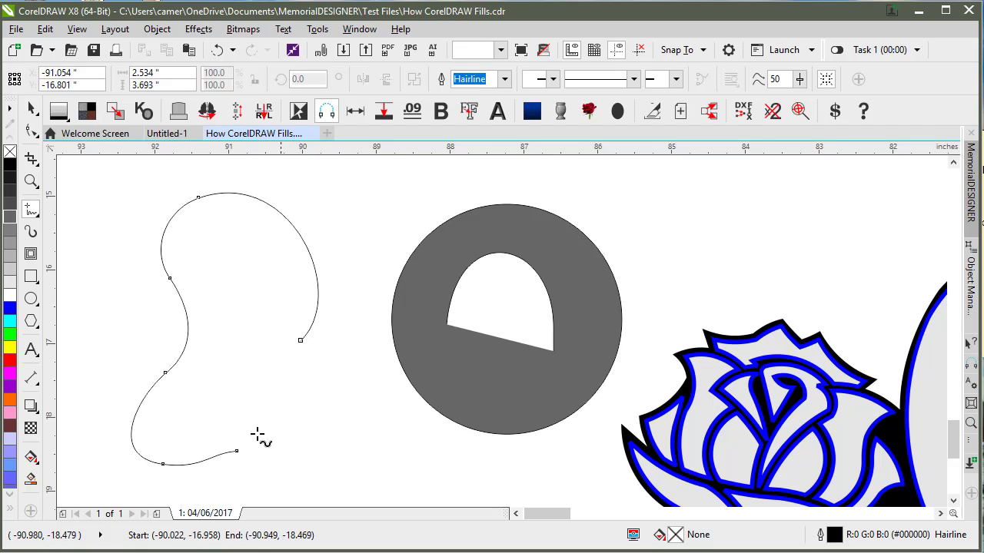
pyautogui.click(317, 29)
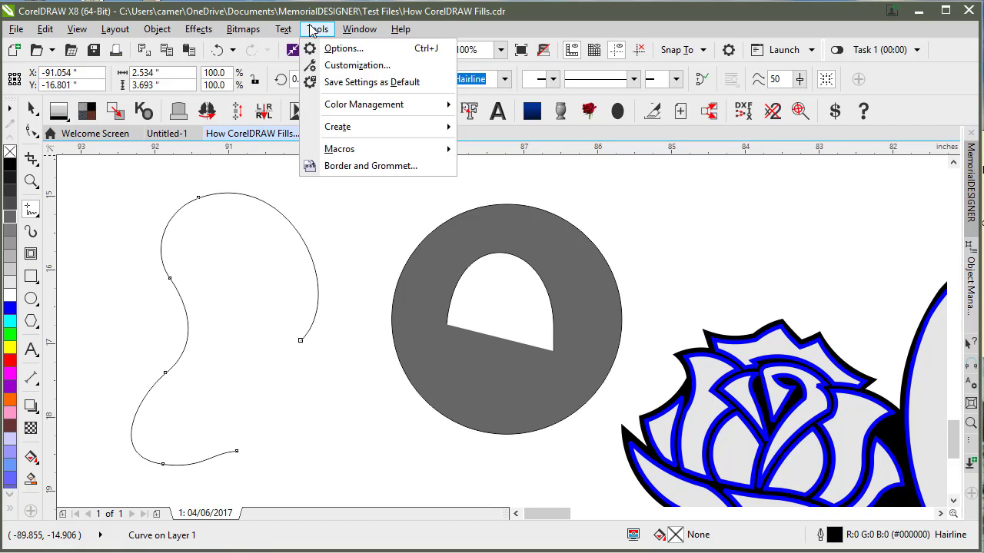
pyautogui.click(323, 47)
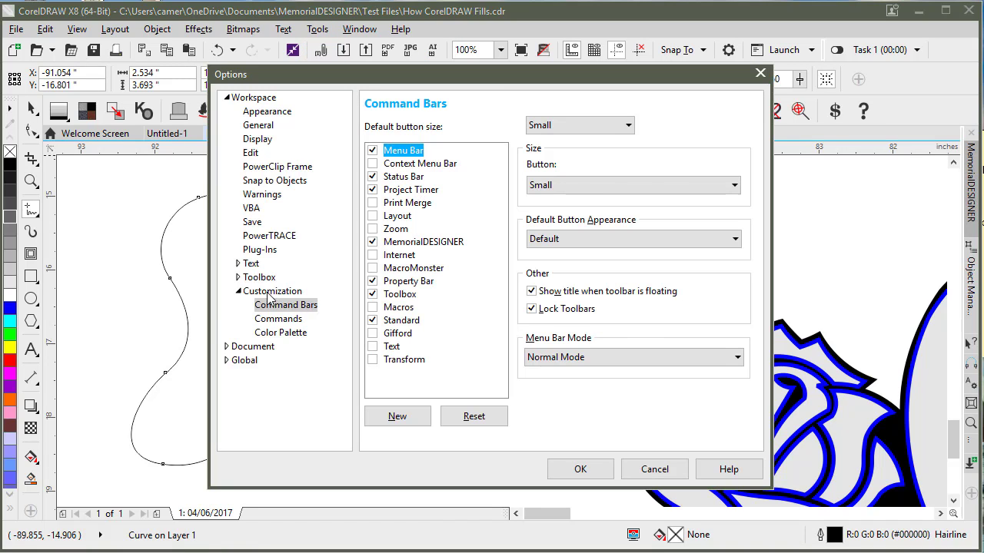
pyautogui.click(228, 346)
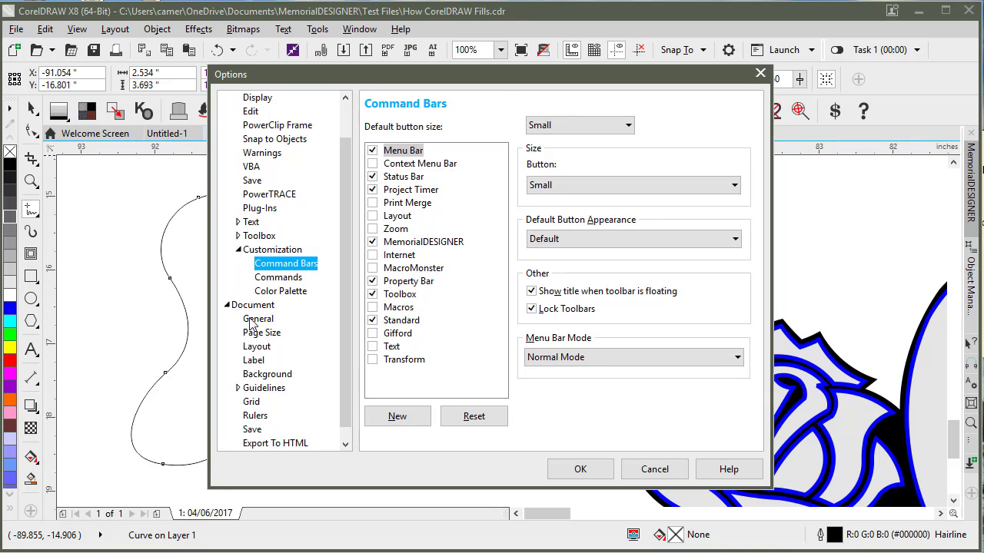
pyautogui.click(258, 319)
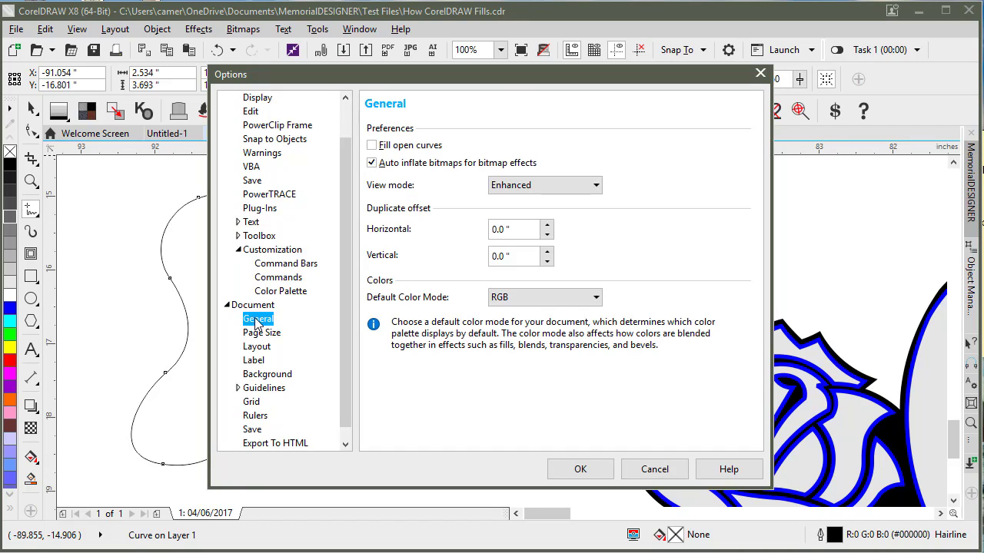
pyautogui.click(373, 146)
pyautogui.click(579, 469)
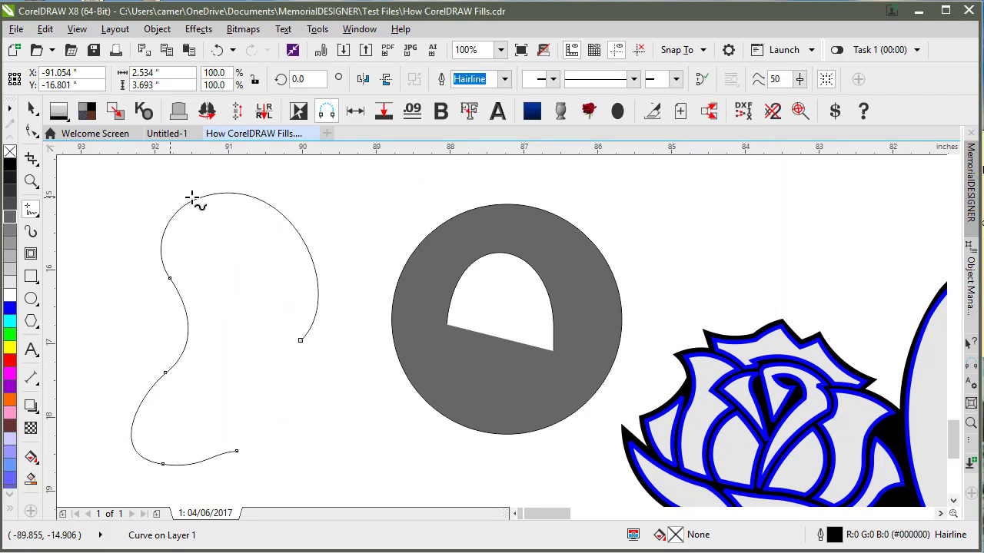
# Step: Fill the open freehand squiggle with solid blue and check it in wireframe
pyautogui.press('space')
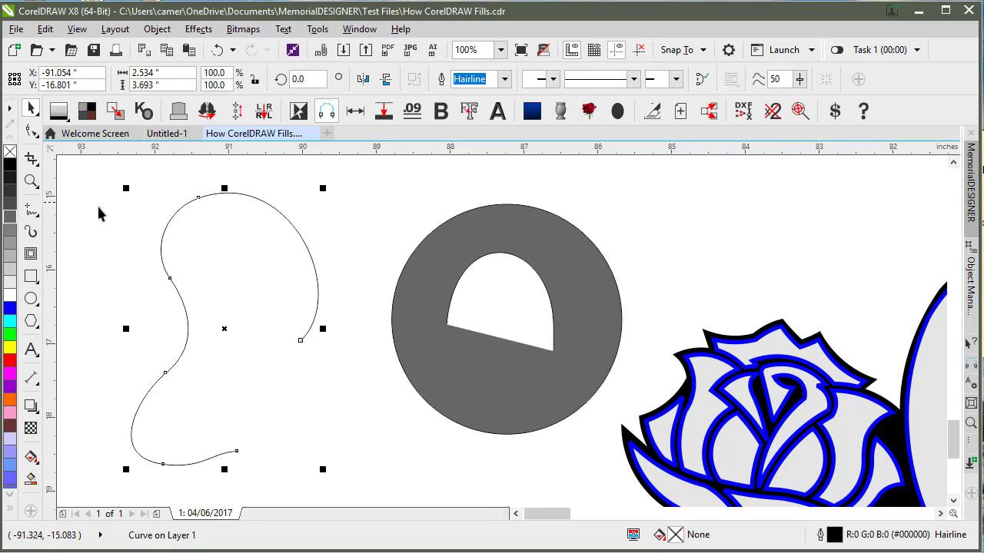
pyautogui.click(10, 309)
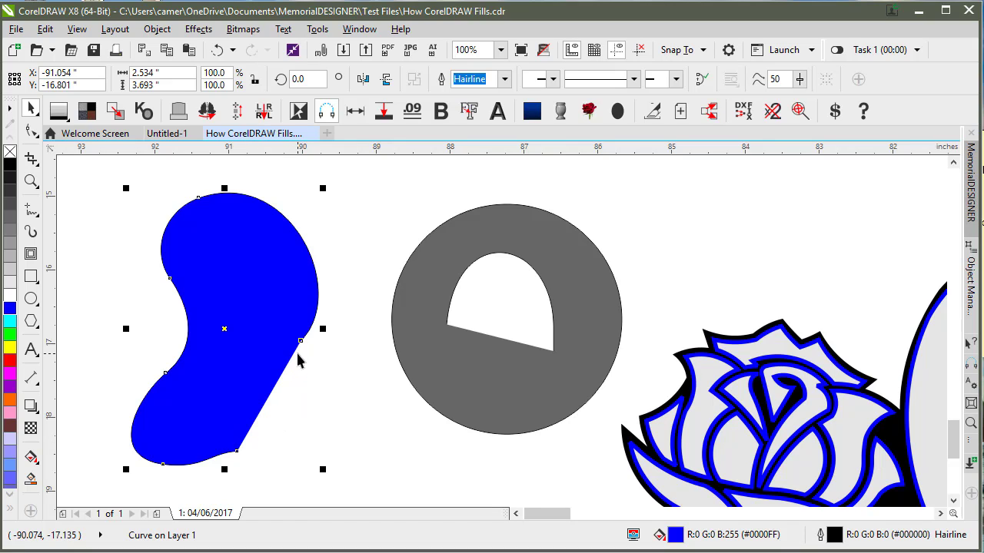
pyautogui.hotkey('shift', 'F9')
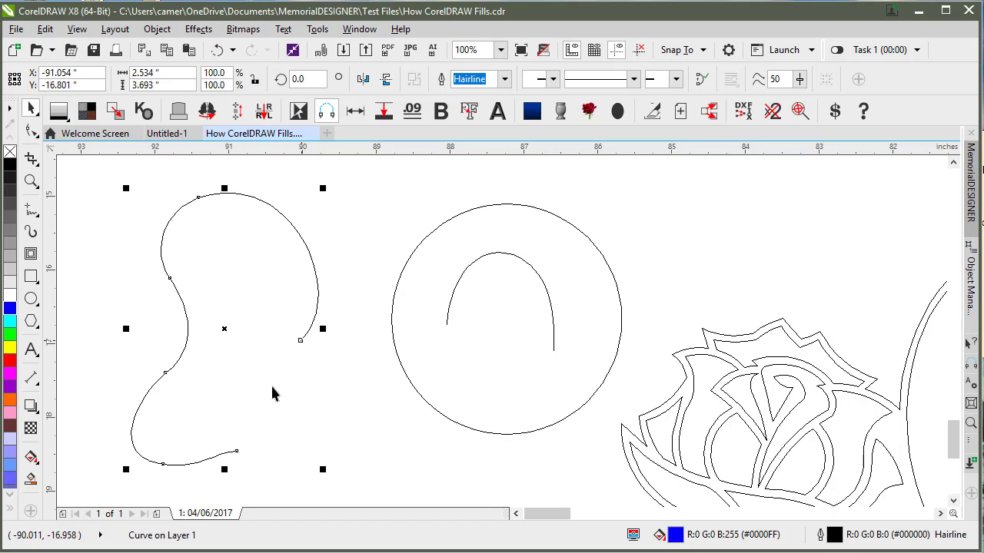
pyautogui.hotkey('shift', 'F9')
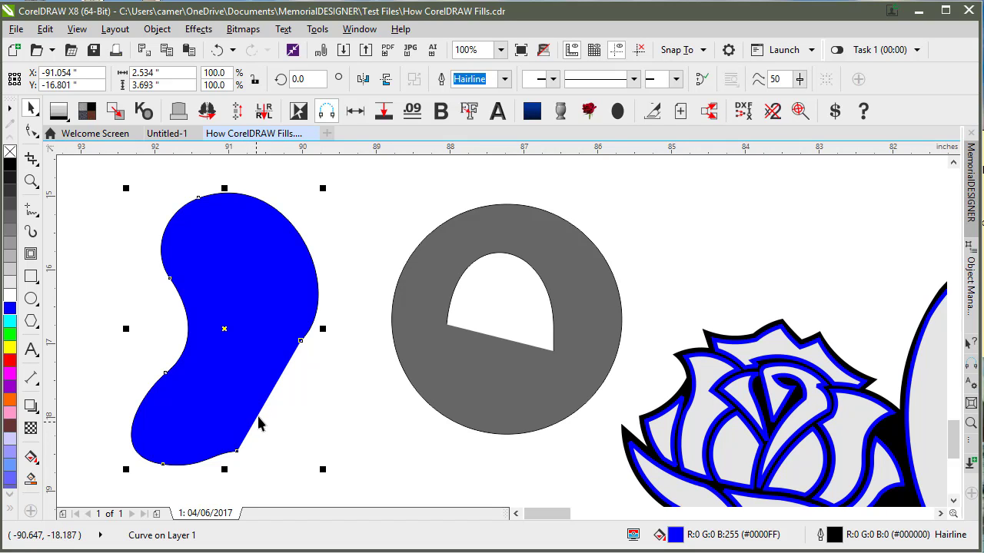
# Step: Reopen Options and confirm with OK, keeping Fill open curves turned on
pyautogui.click(318, 29)
pyautogui.click(328, 49)
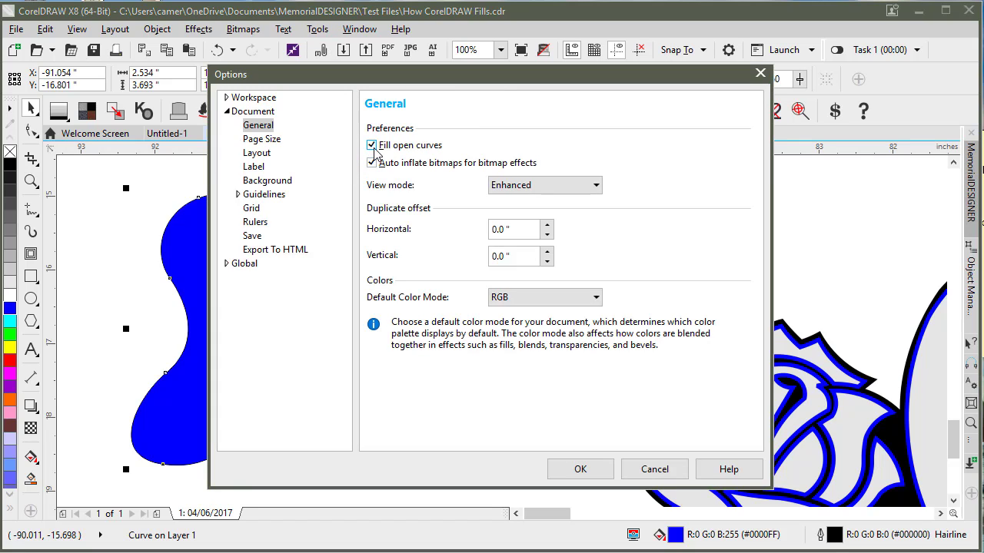
pyautogui.click(585, 469)
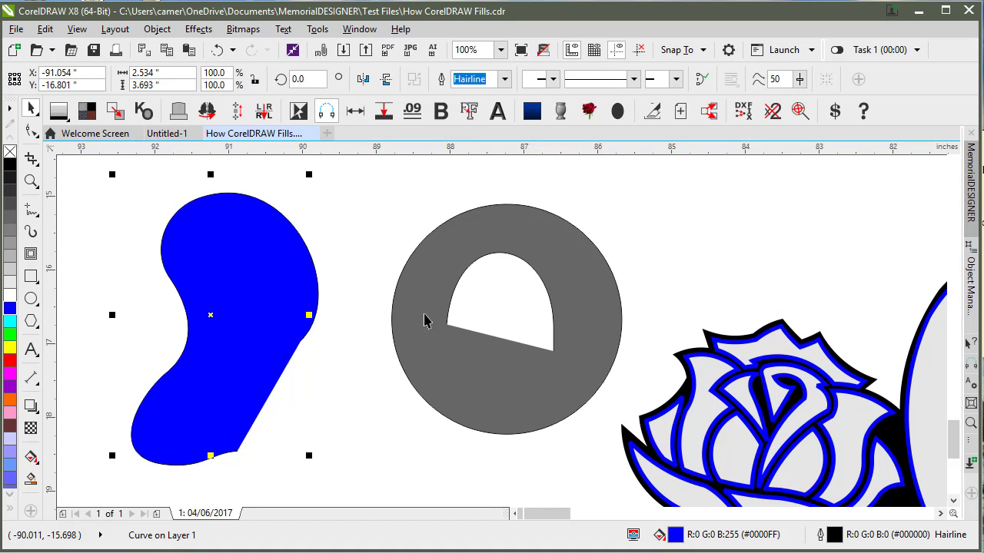
# Step: Select the heart-and-roses design curve and remove its blue outline with the X swatch
pyautogui.click(608, 389)
pyautogui.scroll(-2, 609, 389)
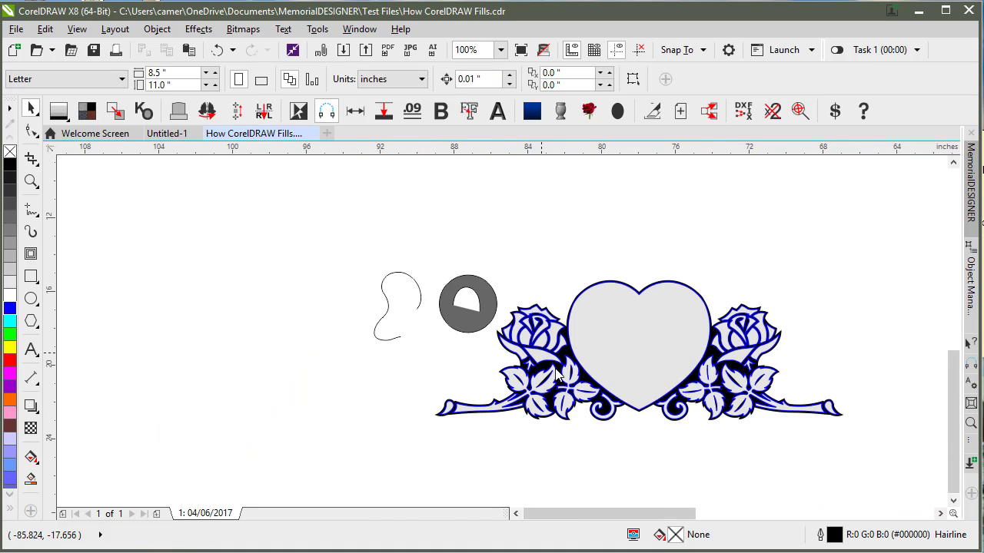
pyautogui.scroll(1, 551, 398)
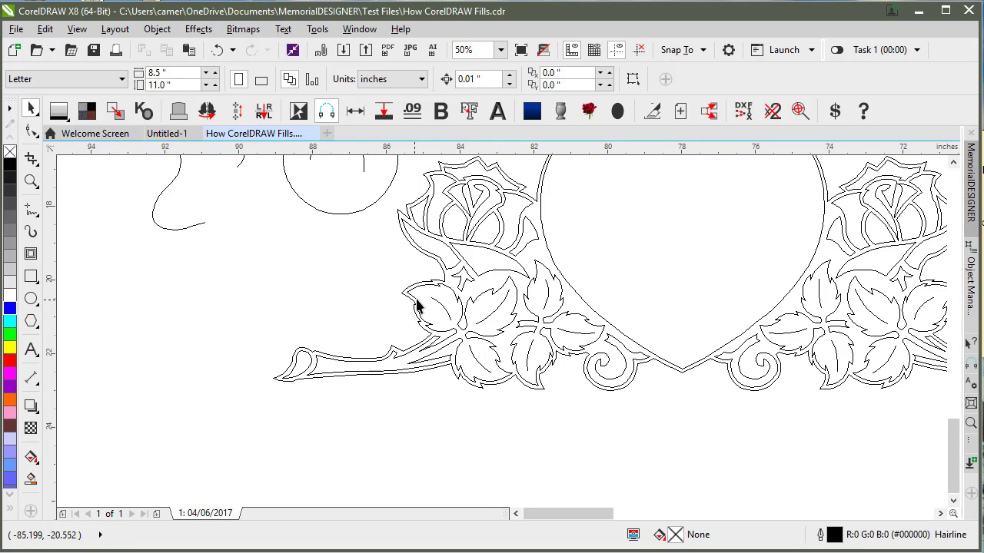
pyautogui.click(420, 305)
pyautogui.scroll(2, 440, 306)
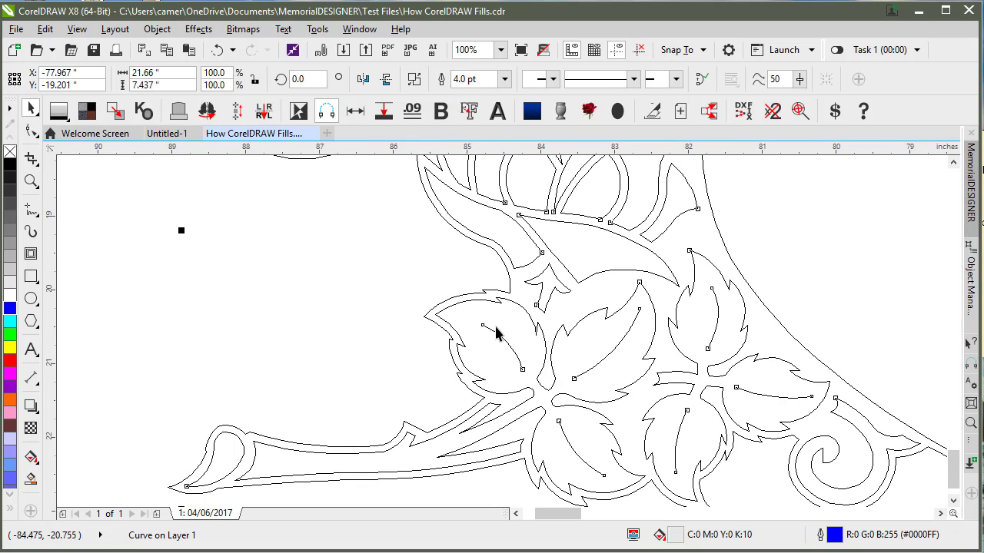
pyautogui.hotkey('shift', 'F9')
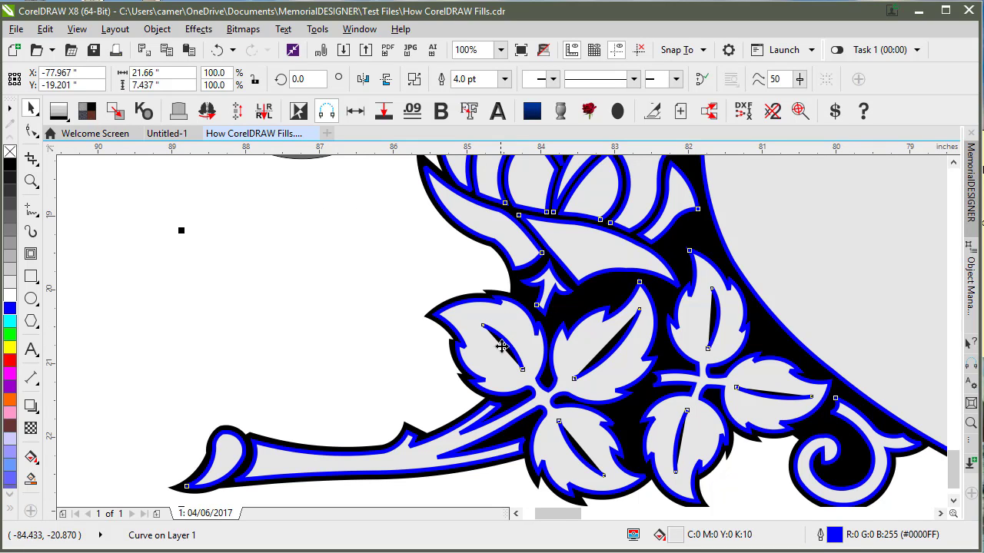
pyautogui.rightClick(11, 151)
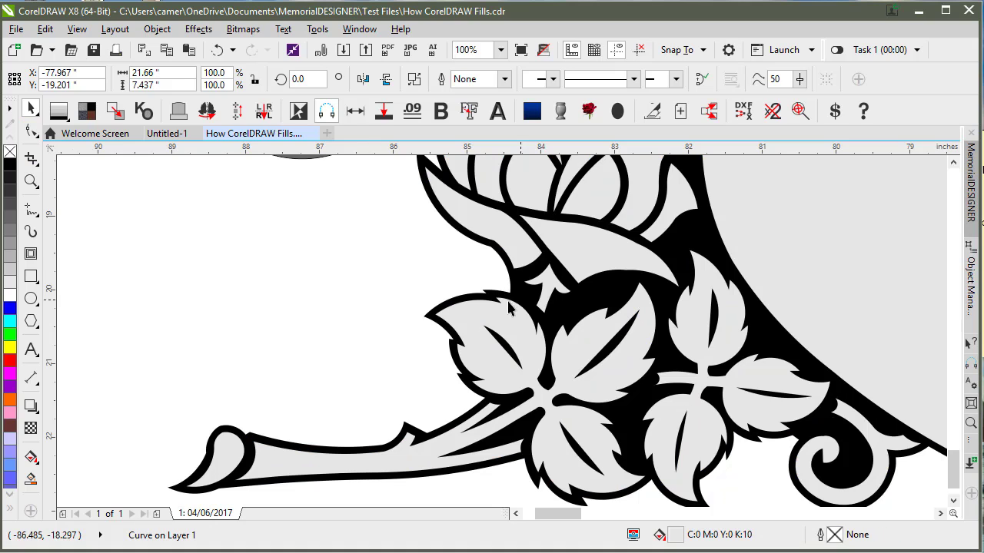
pyautogui.press('Escape')
# Step: Marquee-select the practice curve and holed circle and delete them
pyautogui.scroll(-2, 393, 262)
pyautogui.moveTo(347, 226); pyautogui.dragTo(522, 339)
pyautogui.press('Delete')
pyautogui.scroll(2, 531, 294)
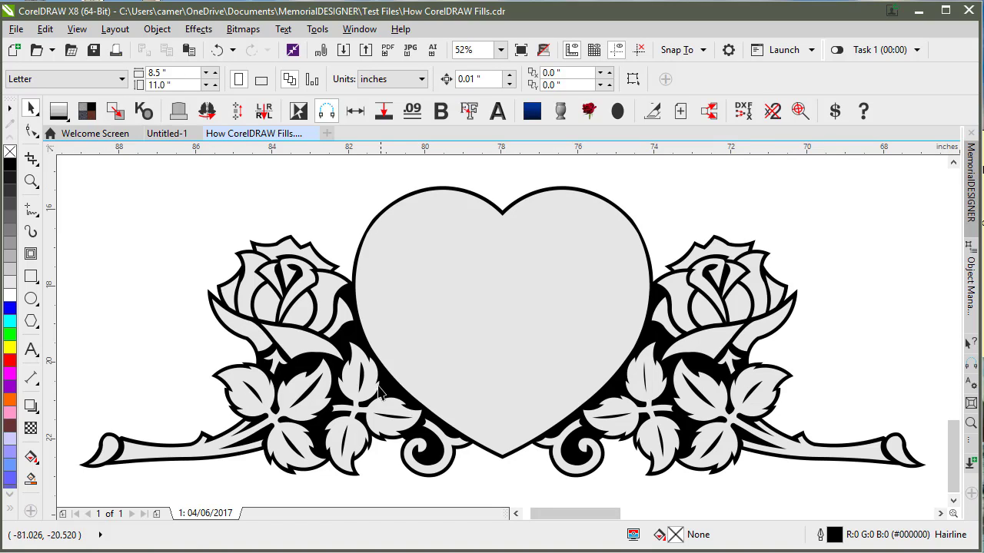
# Step: Select the design curve in wireframe and apply Close curve to join its open vein subpaths
pyautogui.hotkey('shift', 'F9')
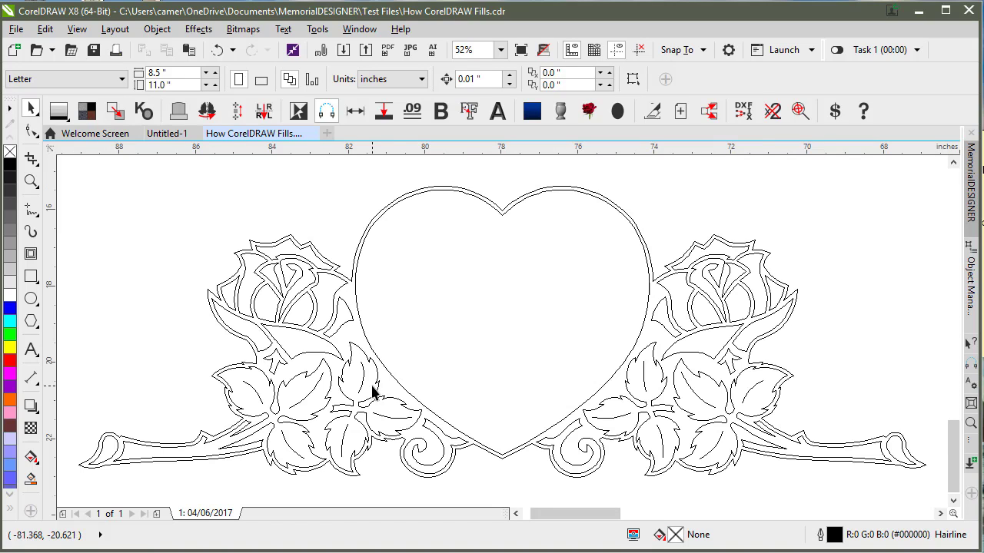
pyautogui.click(420, 418)
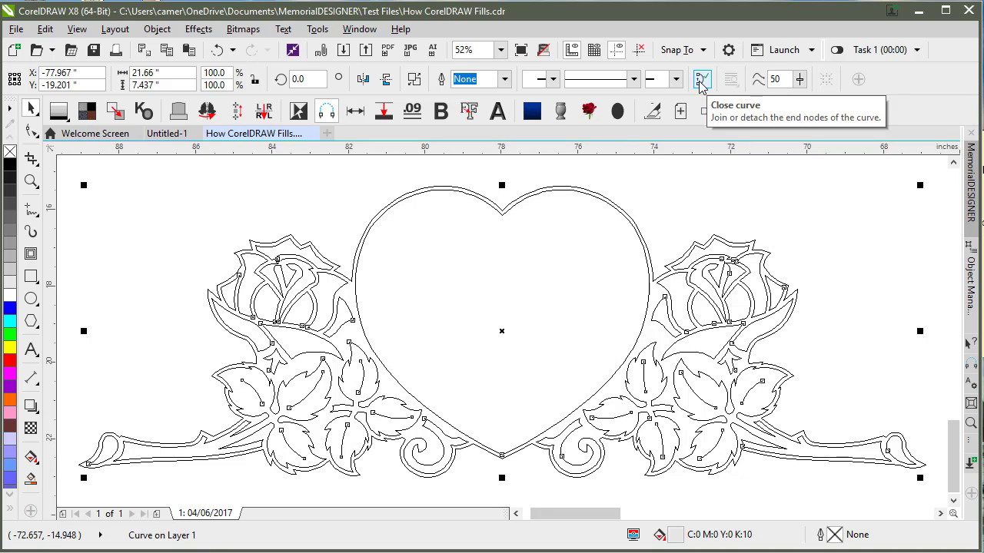
pyautogui.scroll(4, 362, 377)
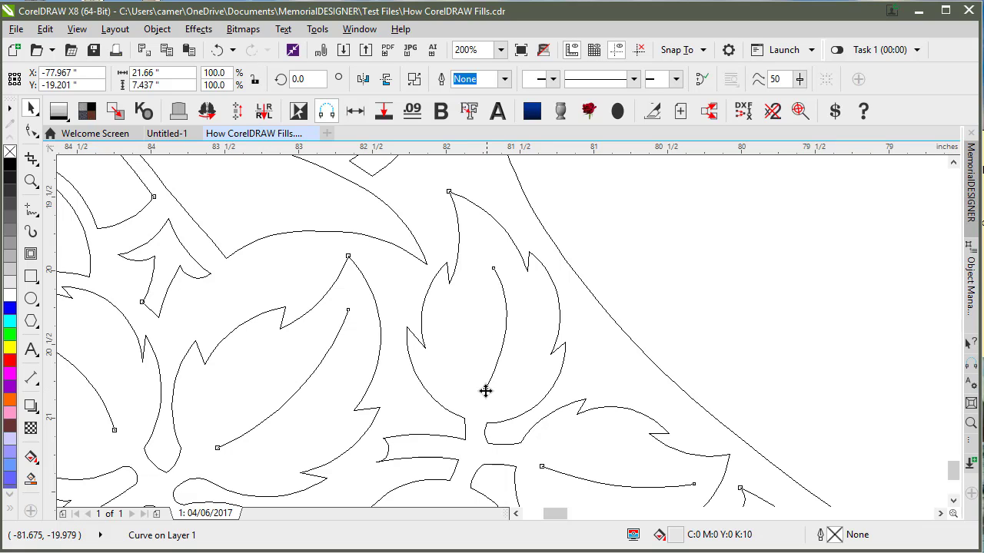
pyautogui.click(703, 80)
pyautogui.scroll(-1, 721, 167)
pyautogui.hotkey('shift', 'F9')
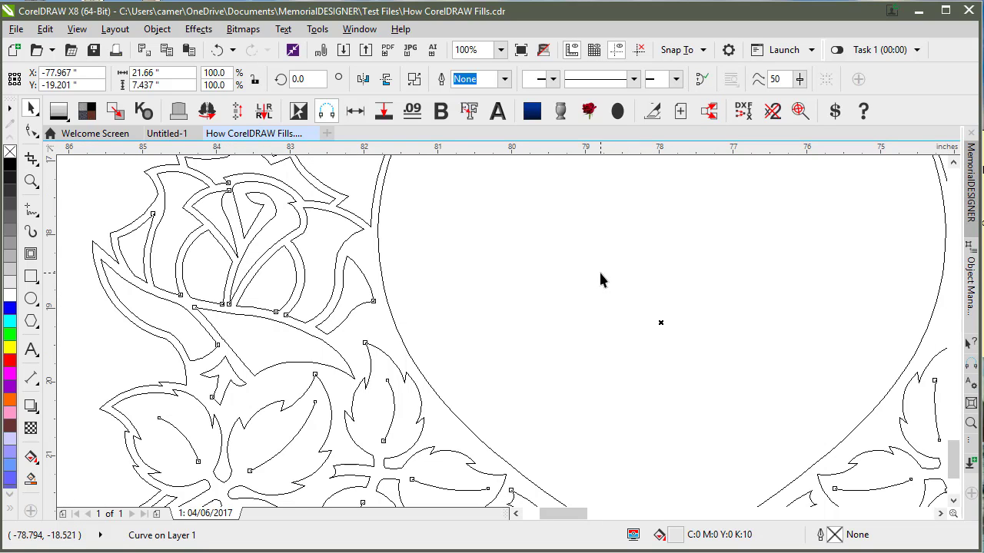
pyautogui.press('F4')
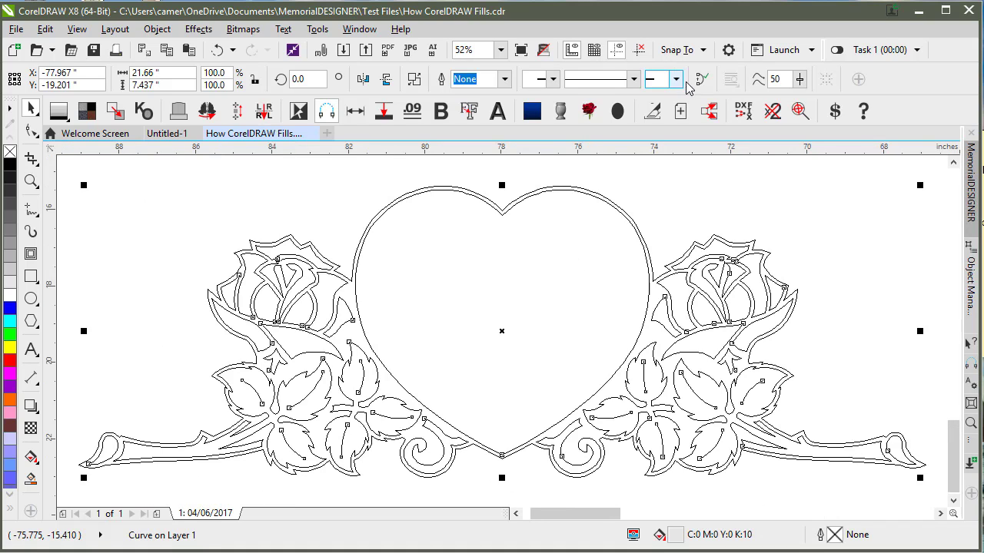
pyautogui.click(699, 82)
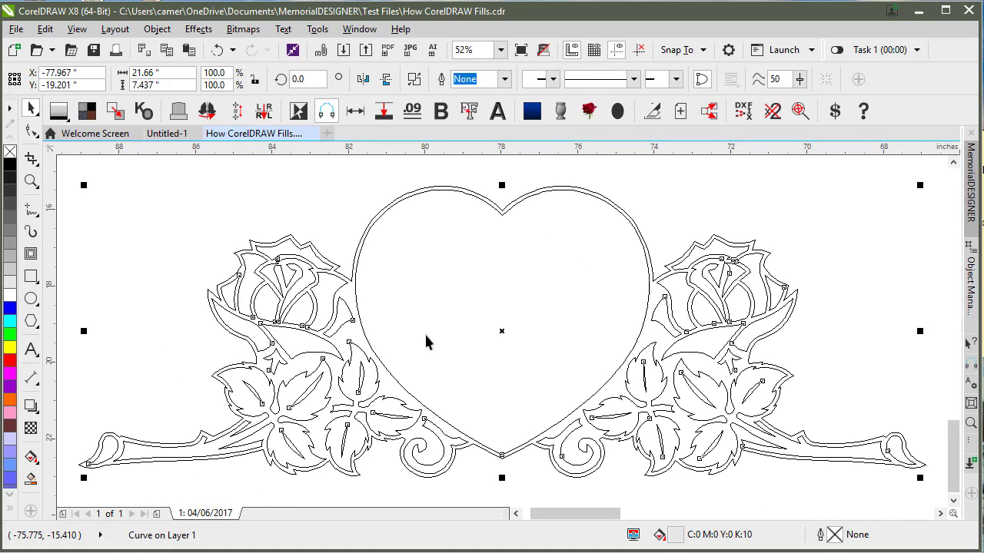
pyautogui.scroll(2, 270, 404)
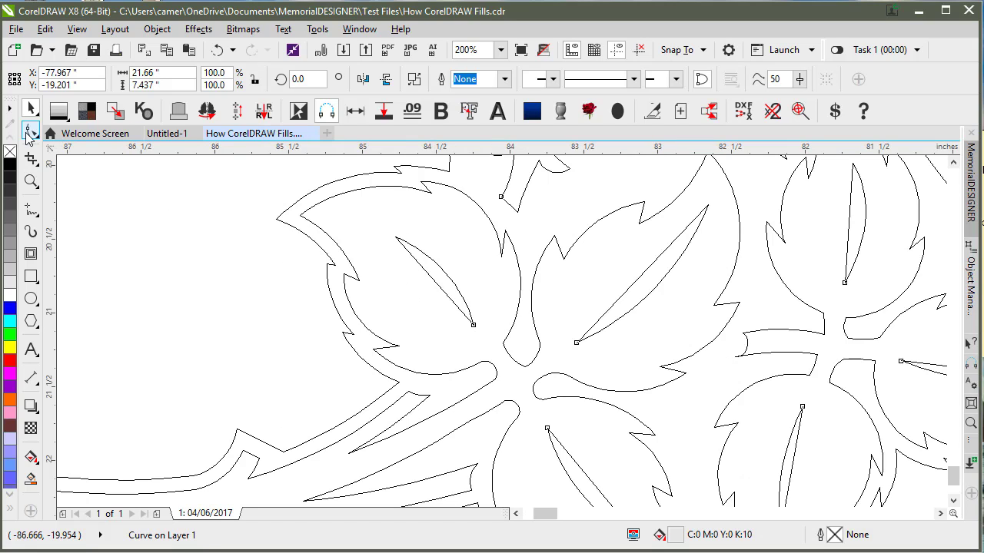
# Step: Select every node of the design curve with the Shape tool and convert its segments to curves
pyautogui.click(30, 132)
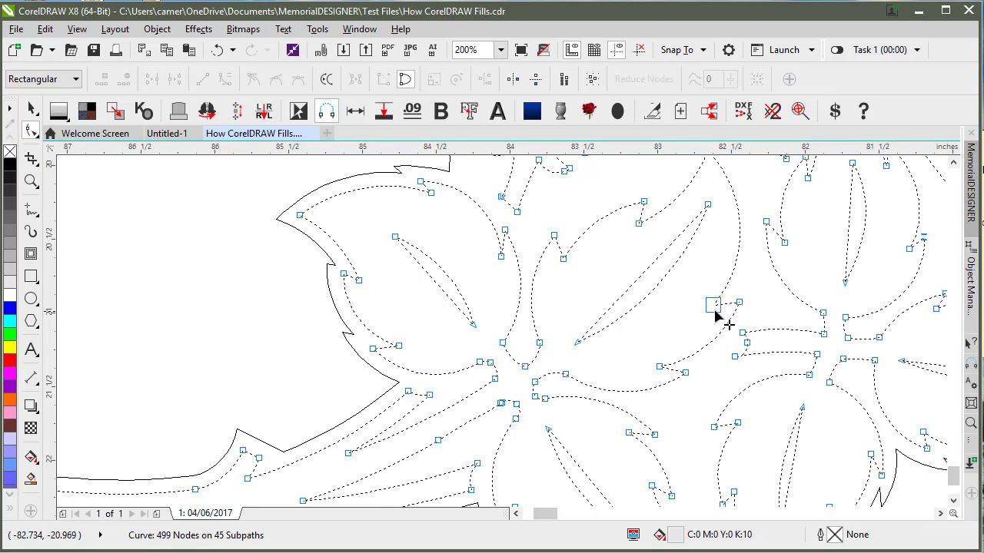
pyautogui.scroll(-3, 768, 312)
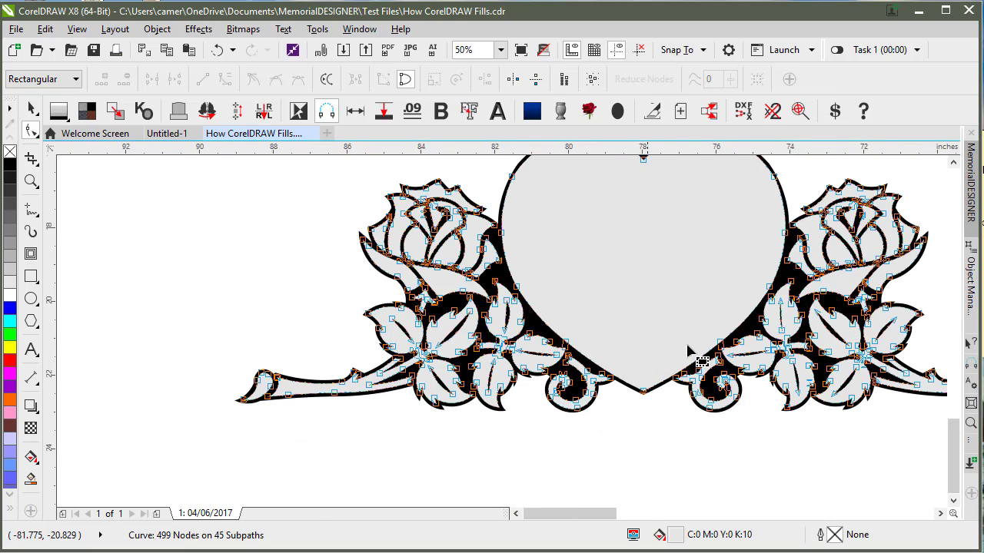
pyautogui.scroll(2, 784, 317)
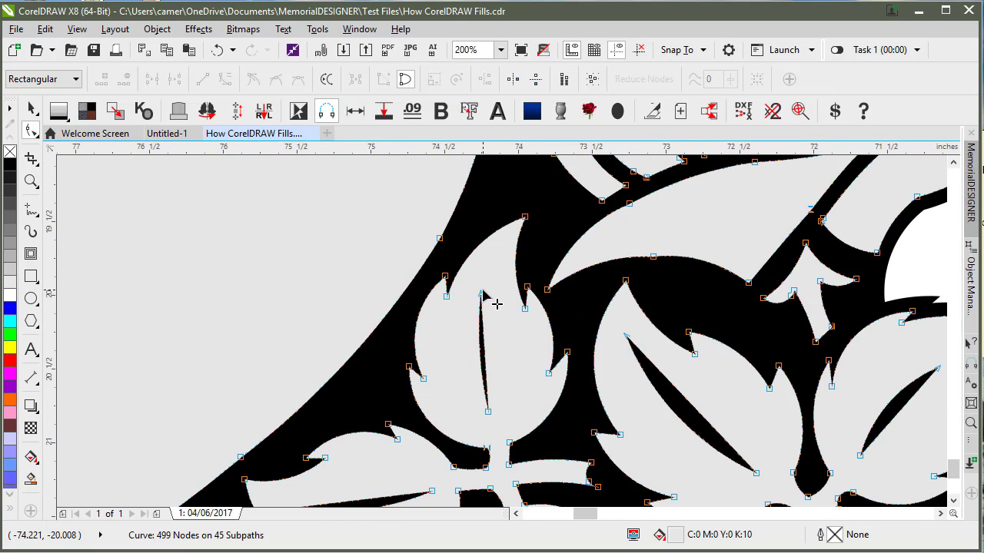
pyautogui.click(487, 412)
pyautogui.hotkey('shift', 'F9')
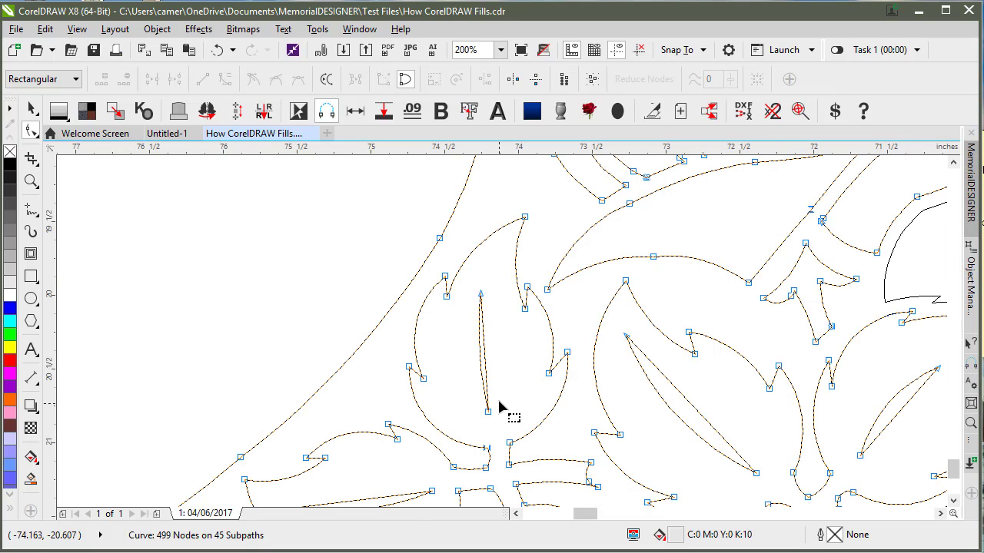
pyautogui.hotkey('shift', 'F9')
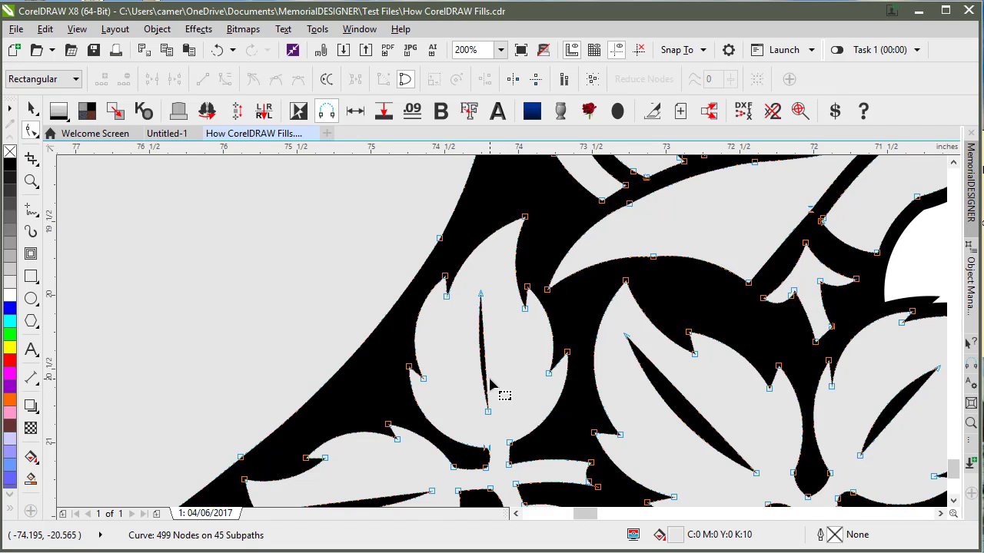
pyautogui.doubleClick(31, 131)
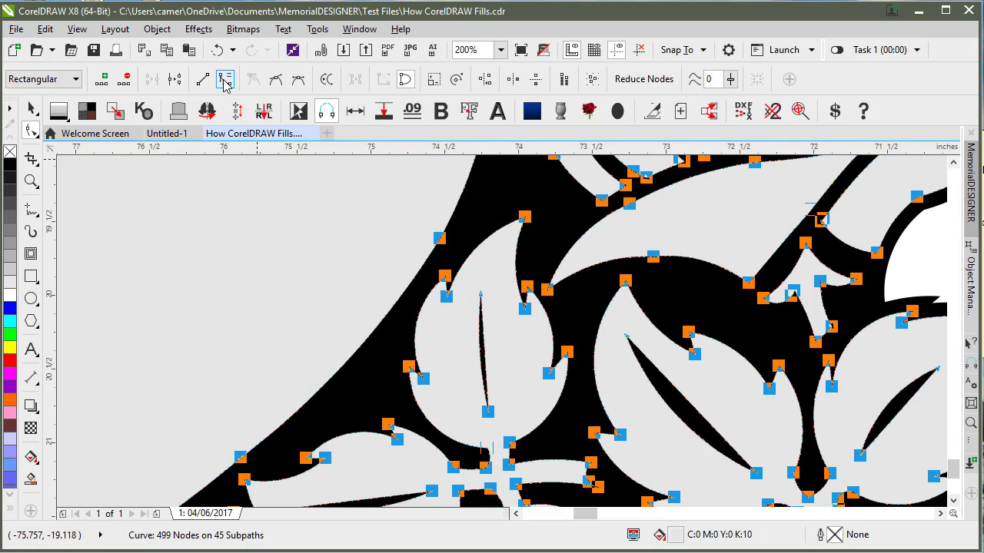
pyautogui.click(673, 417)
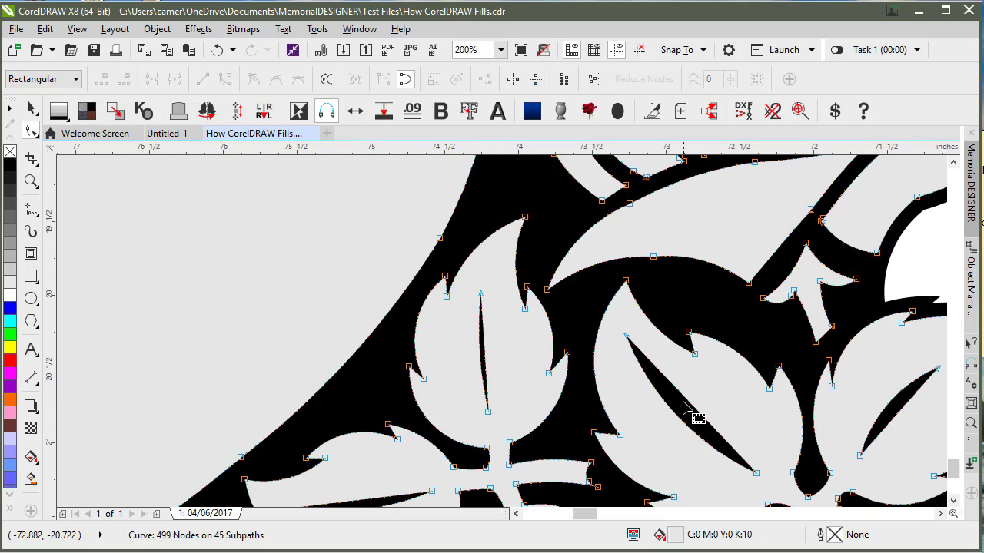
# Step: Drag the vein spike edges in the left leaves outward to widen them with curved sides
pyautogui.scroll(1, 694, 409)
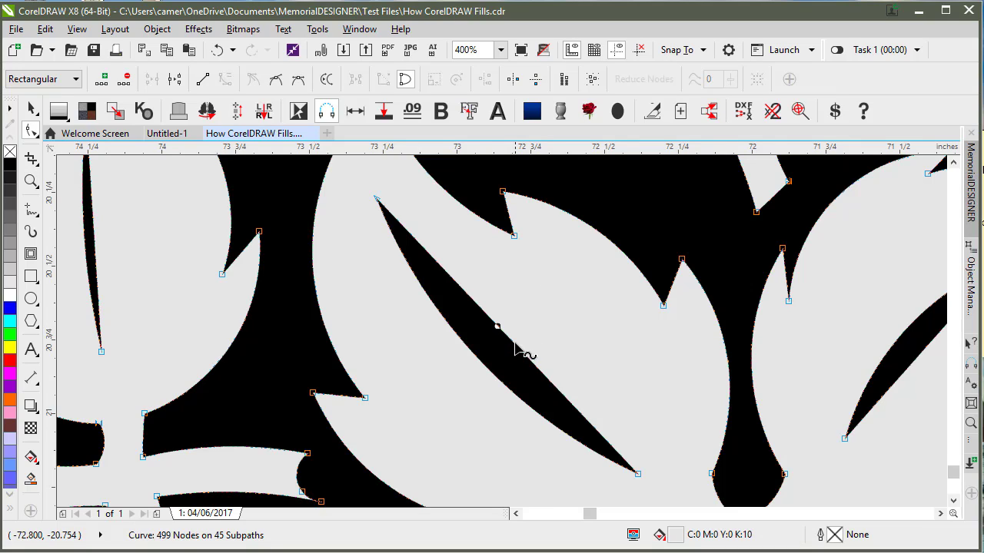
pyautogui.moveTo(513, 344); pyautogui.dragTo(500, 360)
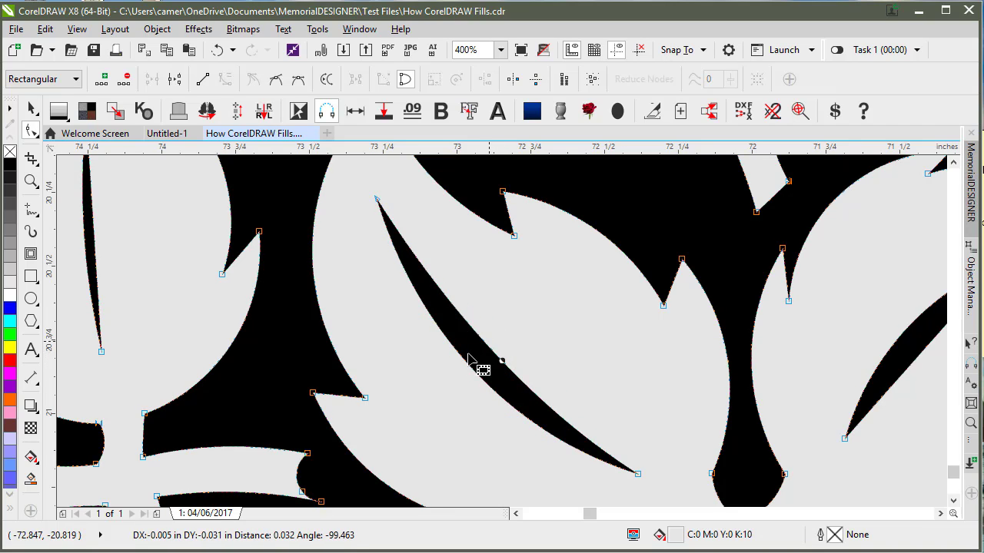
pyautogui.scroll(-4, 522, 391)
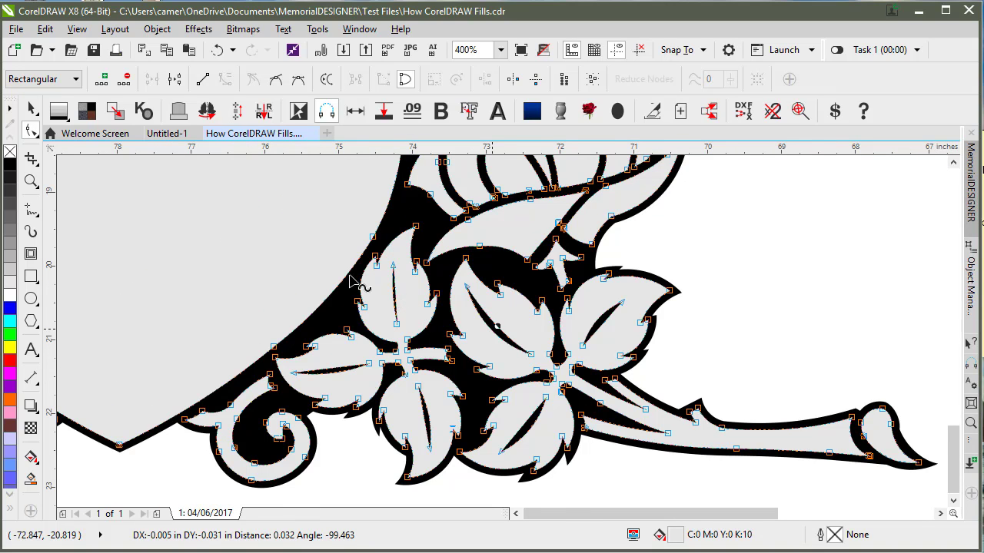
pyautogui.scroll(2, 350, 278)
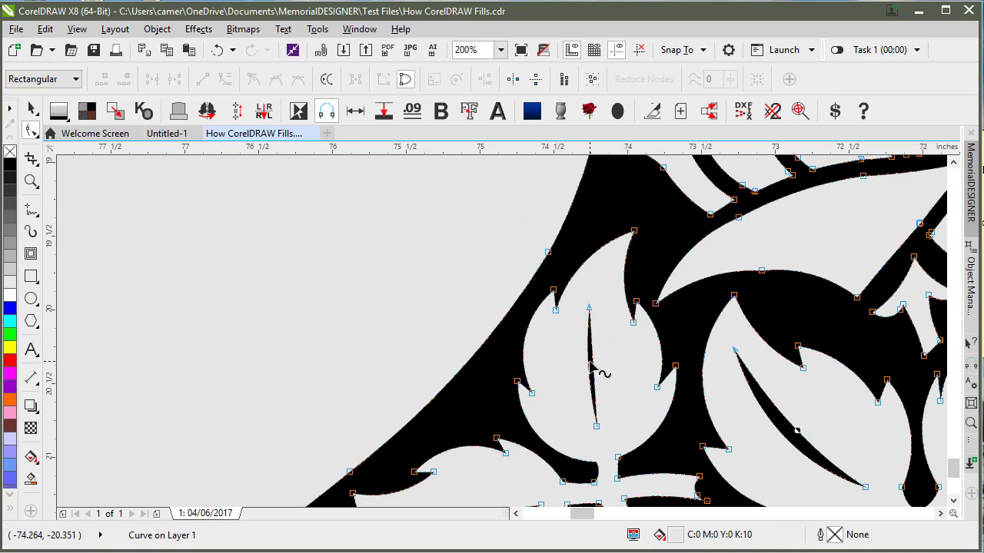
pyautogui.moveTo(588, 362)
pyautogui.mouseDown()
pyautogui.moveTo(575, 367)
pyautogui.moveTo(589, 369)
pyautogui.mouseUp()
pyautogui.scroll(-2, 659, 372)
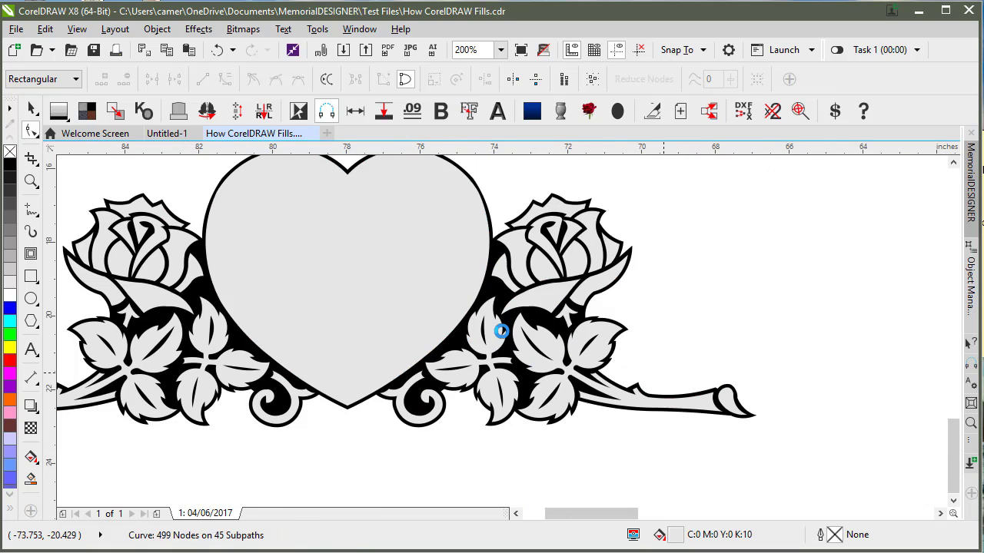
# Step: Deselect the drawing with the Pick tool and toggle the wireframe preview
pyautogui.scroll(3, 461, 325)
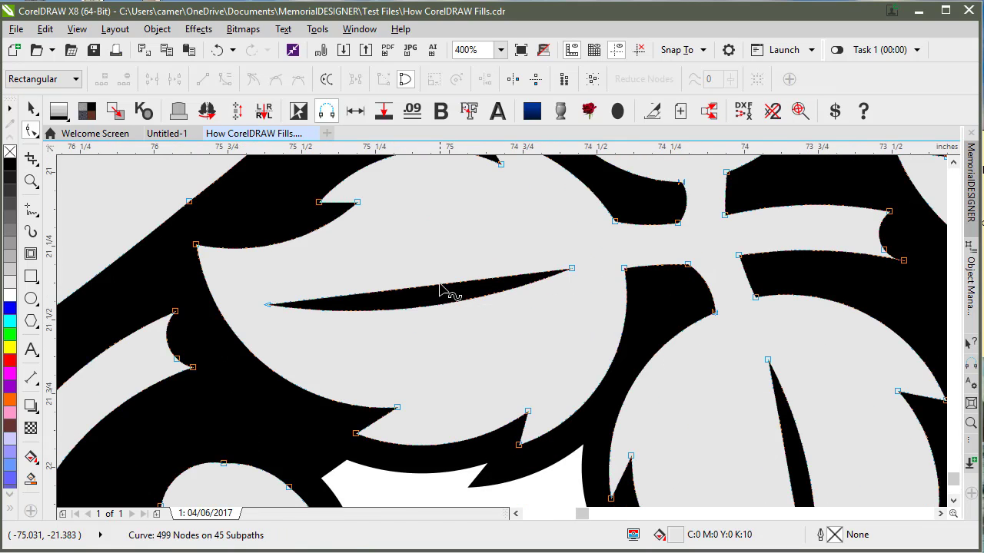
pyautogui.click(31, 108)
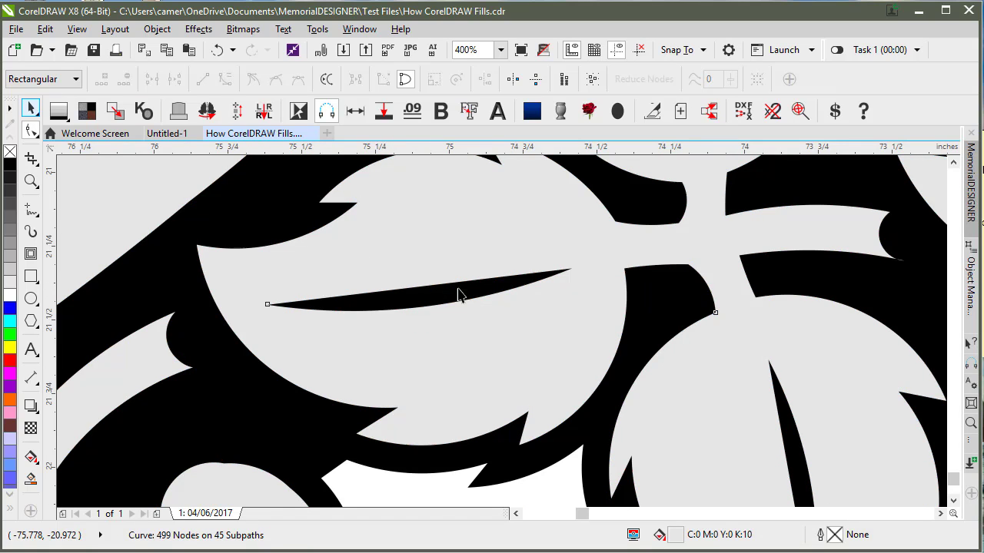
pyautogui.scroll(-2, 501, 330)
pyautogui.click(325, 431)
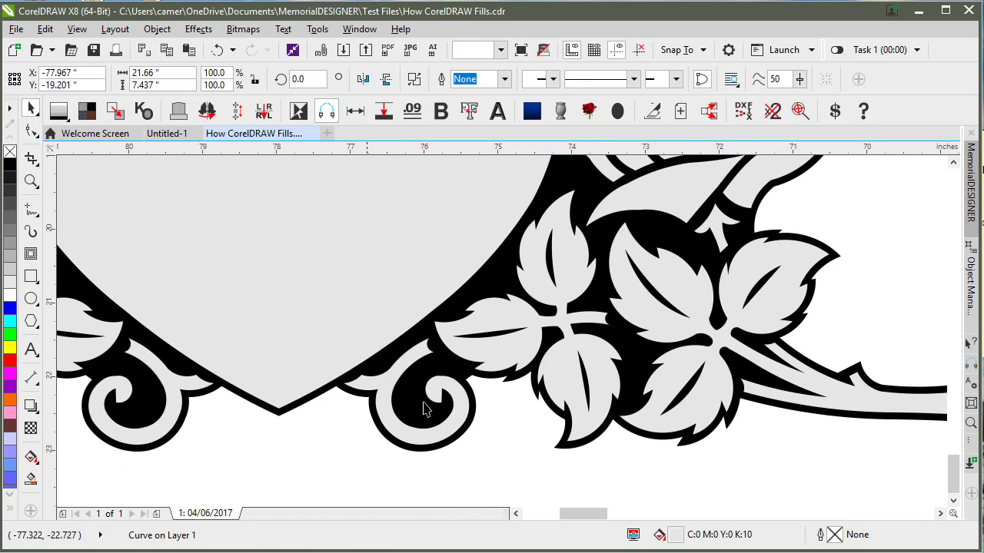
pyautogui.hotkey('shift', 'F9')
pyautogui.hotkey('shift', 'F9')
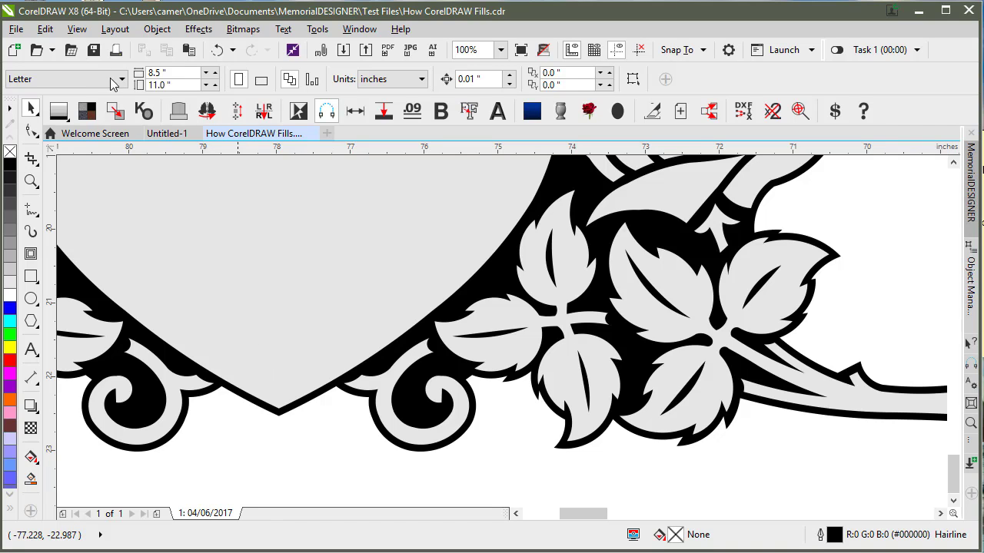
# Step: Revert to the saved drawing, zoom to all objects, and view it in wireframe
pyautogui.click(18, 30)
pyautogui.click(66, 211)
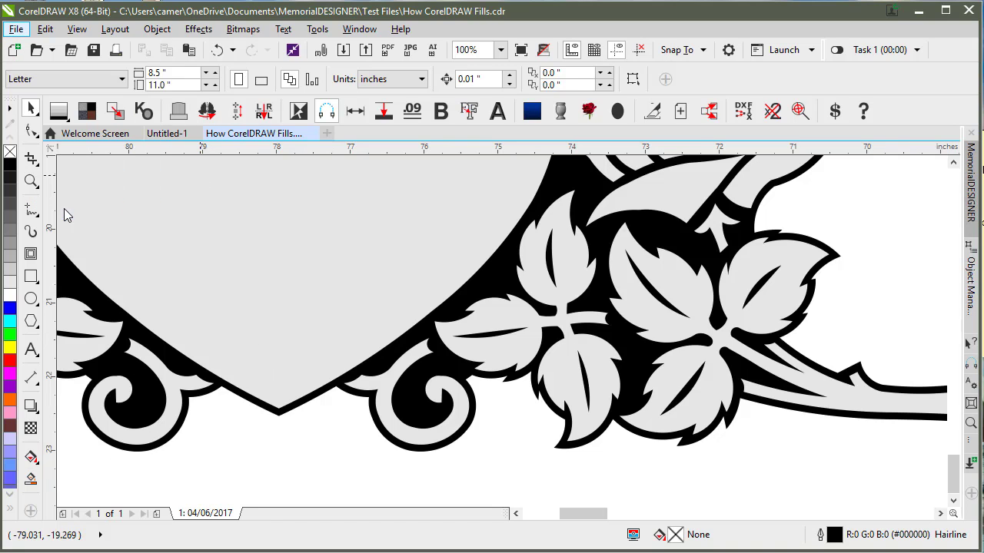
pyautogui.click(561, 325)
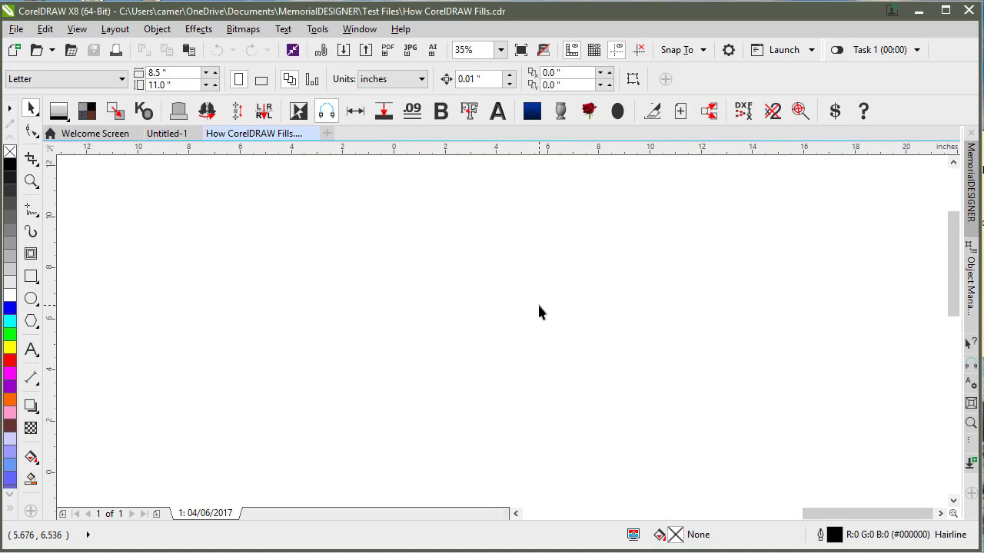
pyautogui.press('F4')
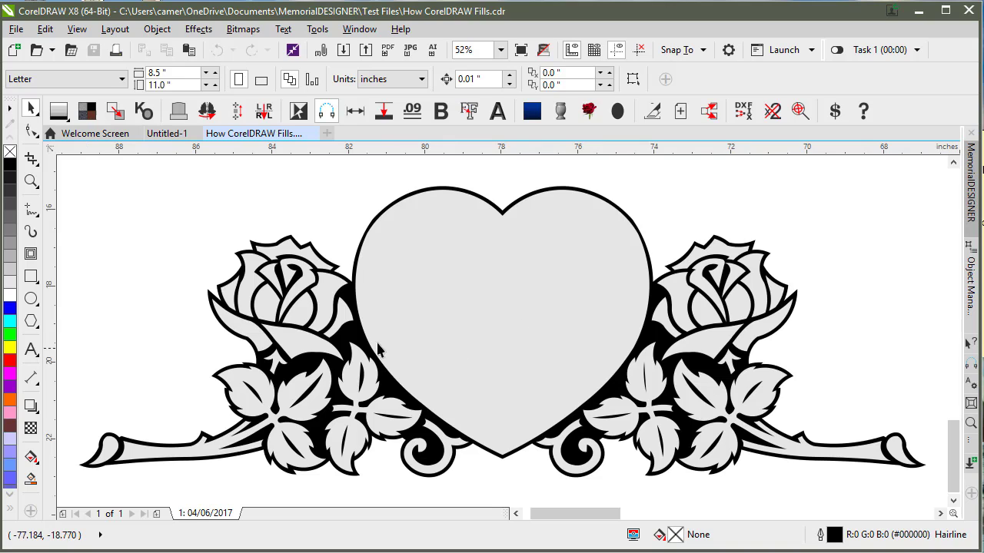
pyautogui.hotkey('shift', 'F9')
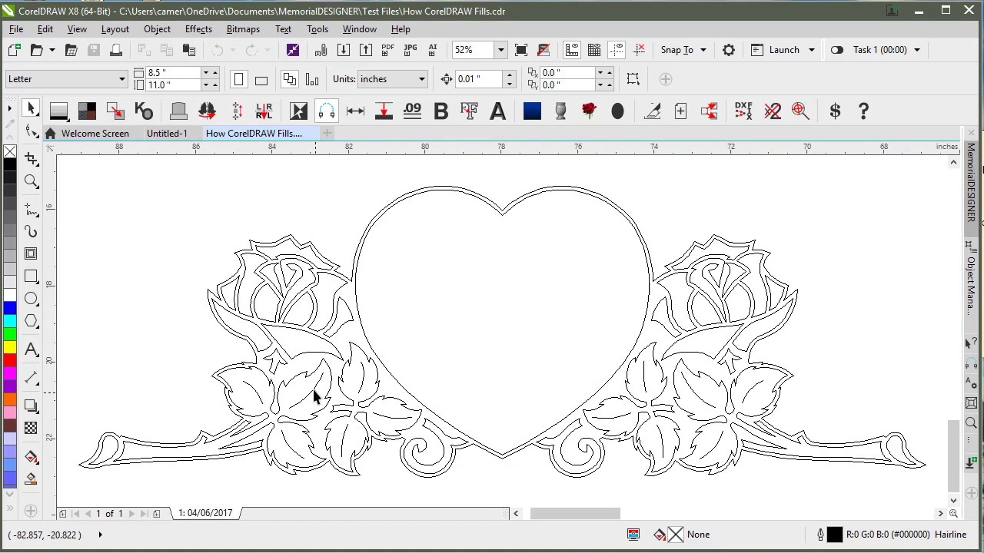
pyautogui.click(313, 395)
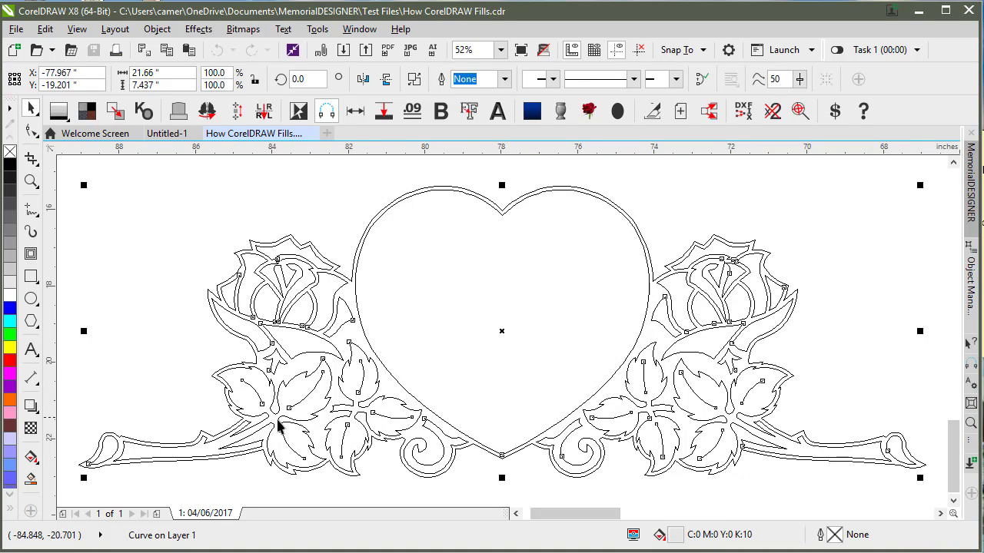
# Step: Break the heart-and-roses curve apart, then combine the left-leaf vein curves into one curve
pyautogui.click(156, 29)
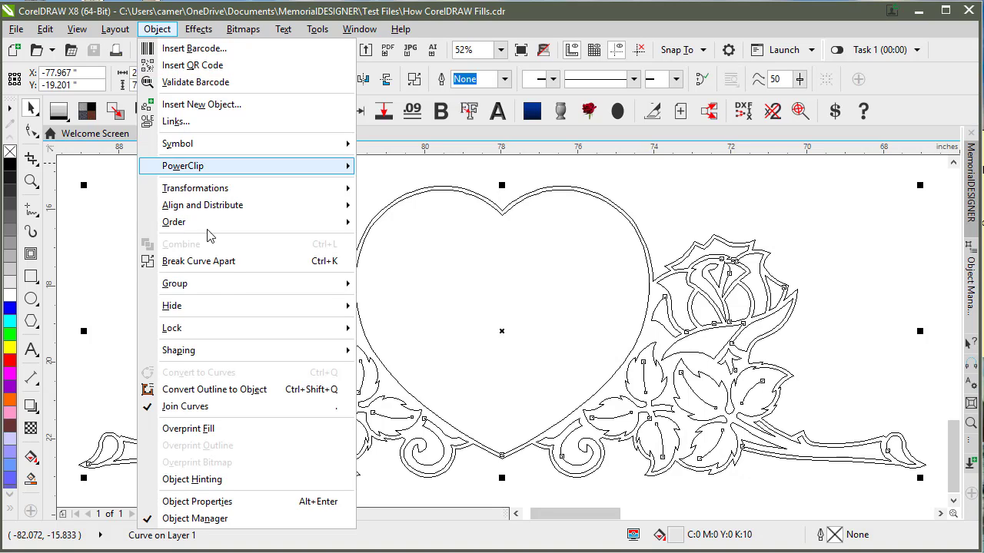
pyautogui.click(219, 262)
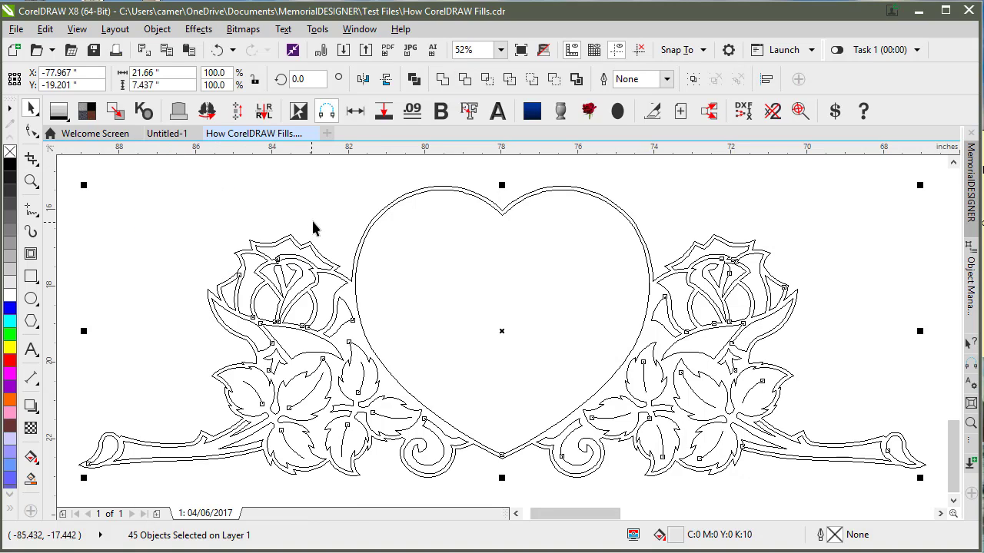
pyautogui.click(254, 390)
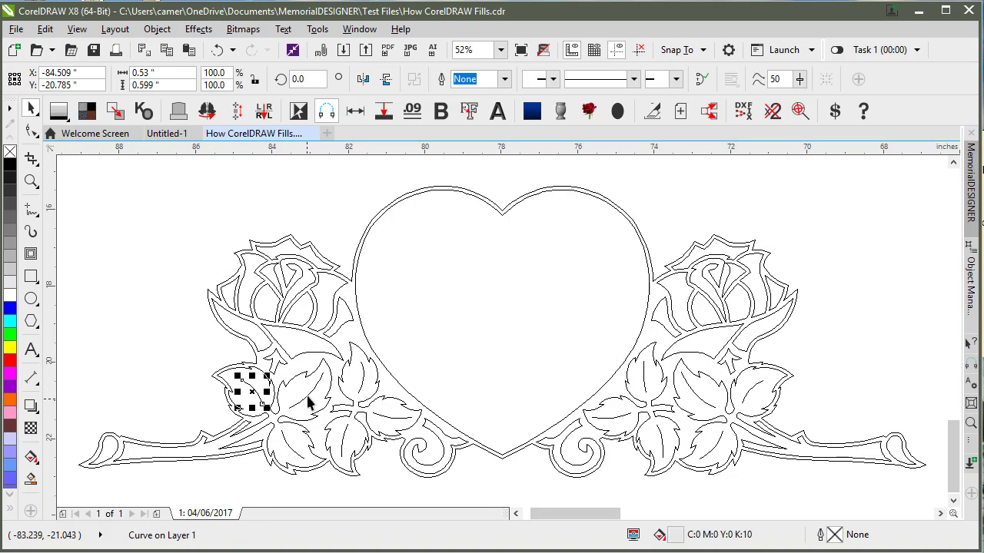
pyautogui.keyDown('shift'); pyautogui.click(307, 394); pyautogui.keyUp('shift')
pyautogui.keyDown('shift'); pyautogui.click(288, 449); pyautogui.keyUp('shift')
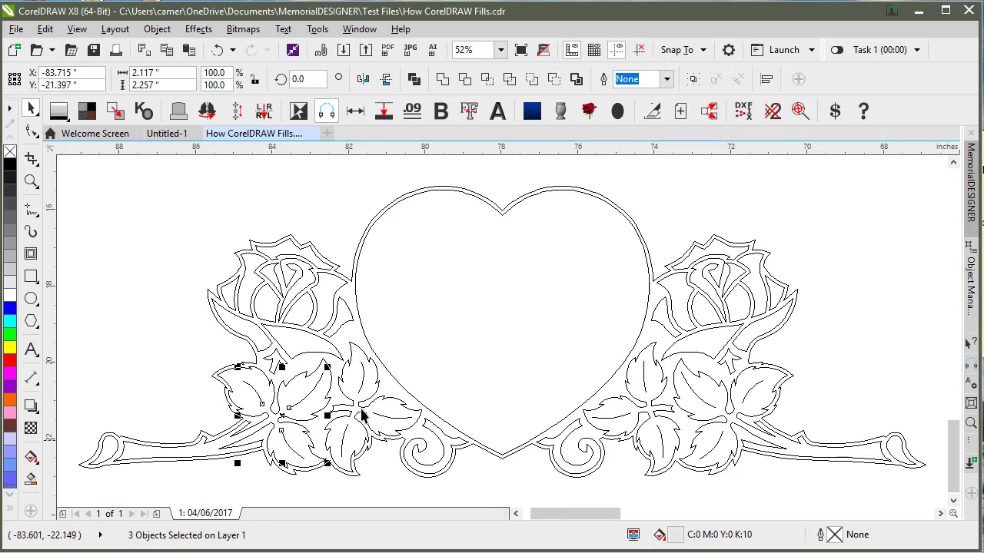
pyautogui.keyDown('shift'); pyautogui.click(390, 419); pyautogui.keyUp('shift')
pyautogui.keyDown('shift'); pyautogui.click(355, 438); pyautogui.keyUp('shift')
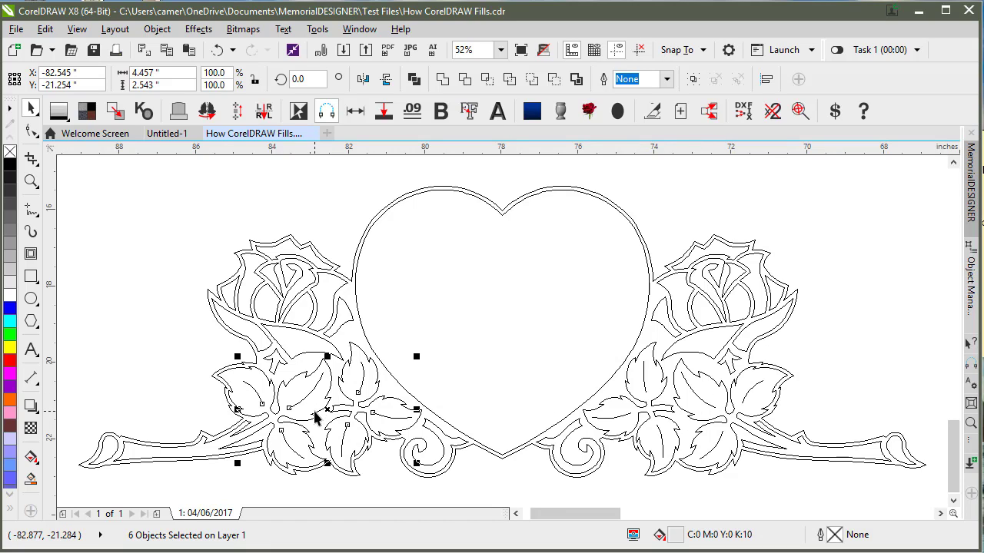
pyautogui.scroll(1, 310, 405)
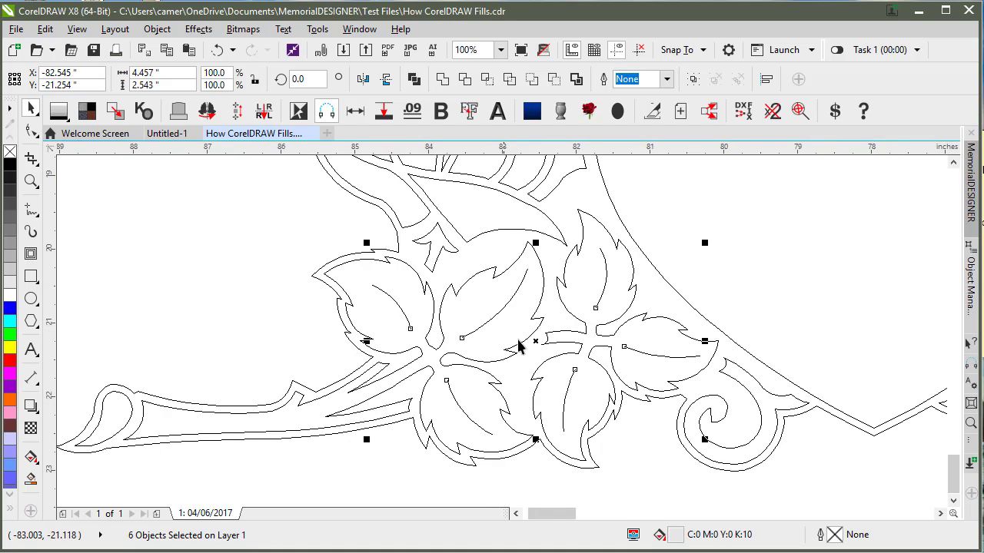
pyautogui.click(413, 80)
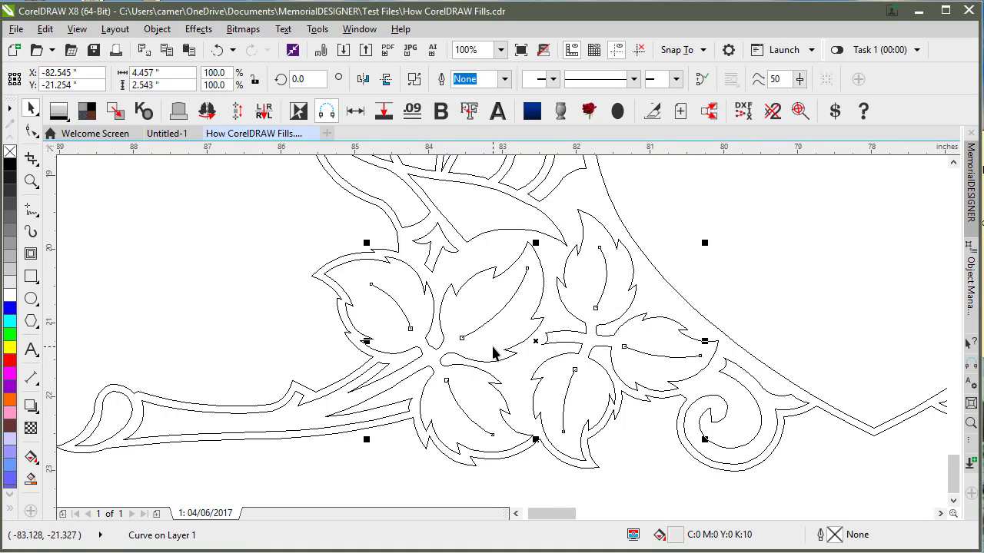
# Step: Return to enhanced view and give the combined vein curve a black hairline outline
pyautogui.hotkey('shift', 'F9')
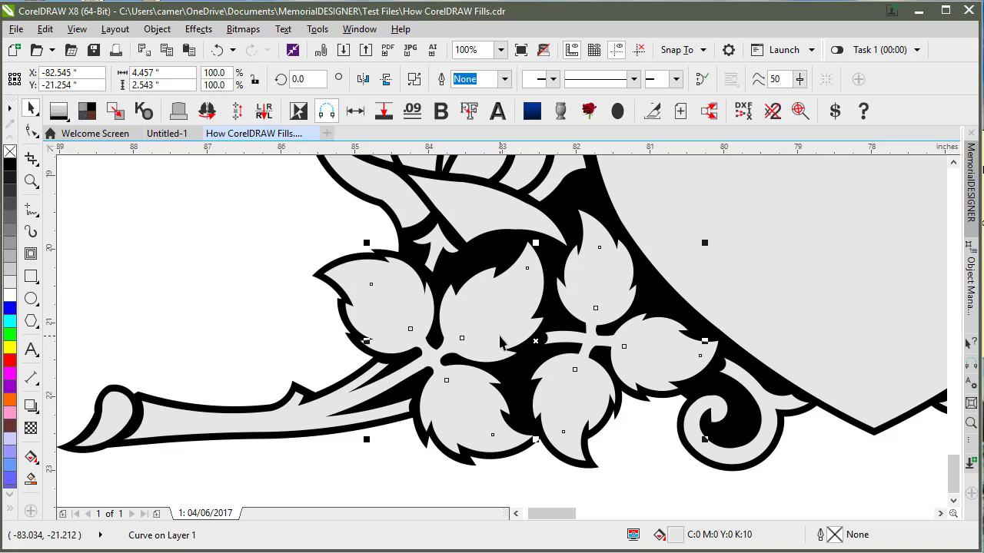
pyautogui.rightClick(9, 164)
pyautogui.click(63, 194)
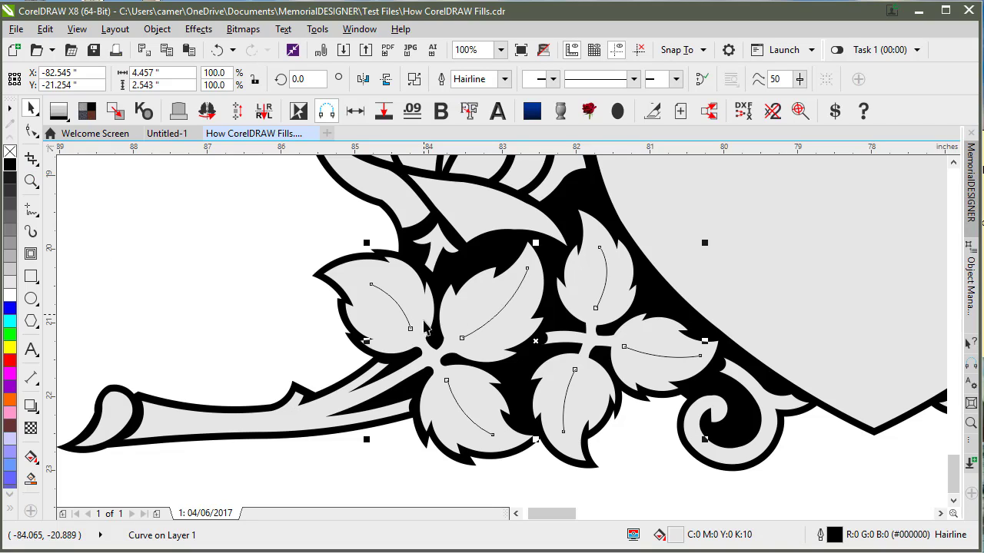
pyautogui.click(385, 452)
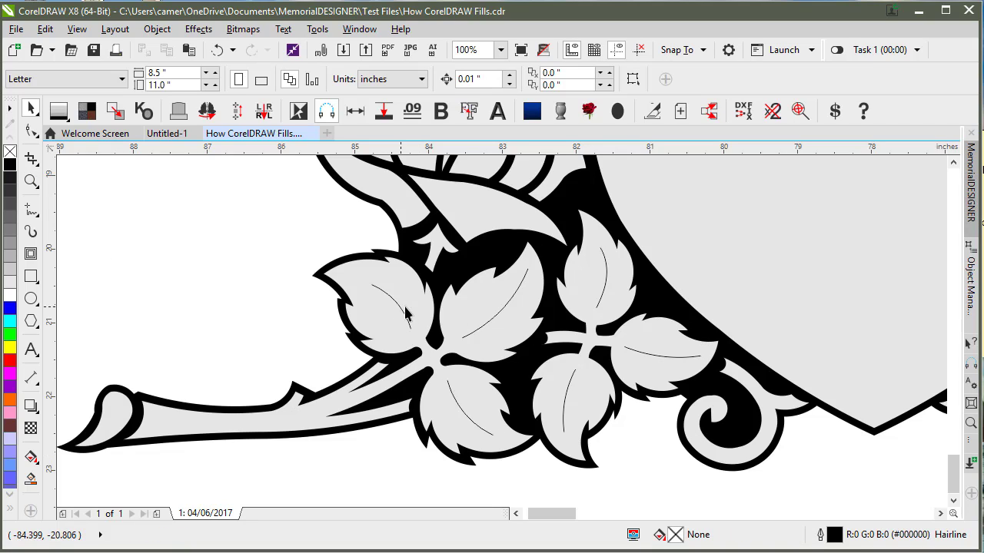
pyautogui.click(411, 320)
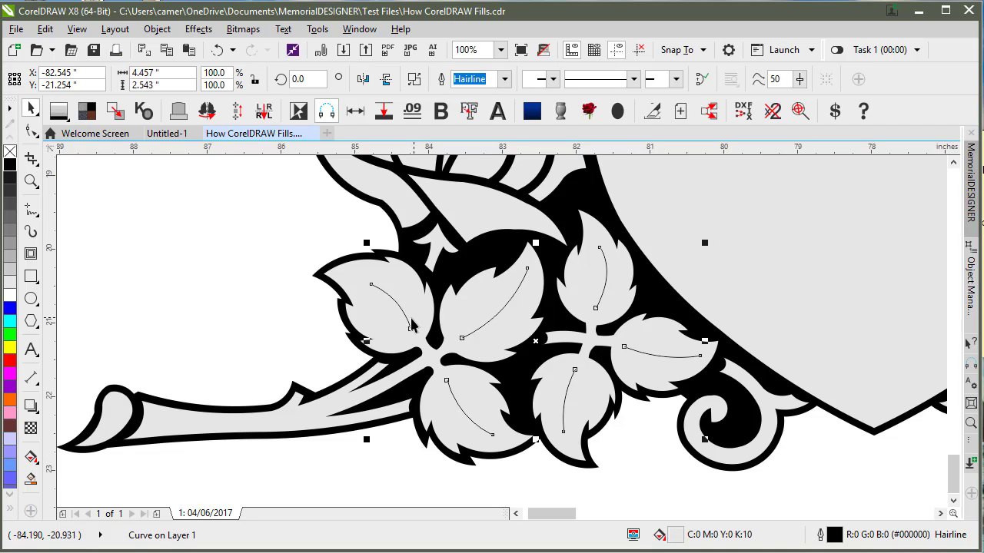
# Step: Set the Artistic Media tool to Preset mode with a tapered stroke 0.1 inch wide
pyautogui.click(31, 232)
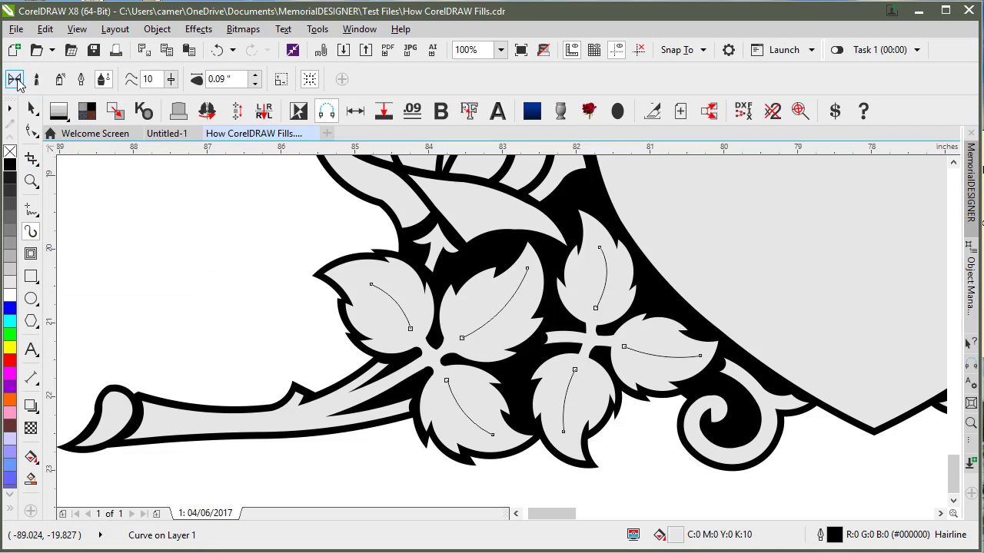
pyautogui.click(17, 81)
pyautogui.click(206, 79)
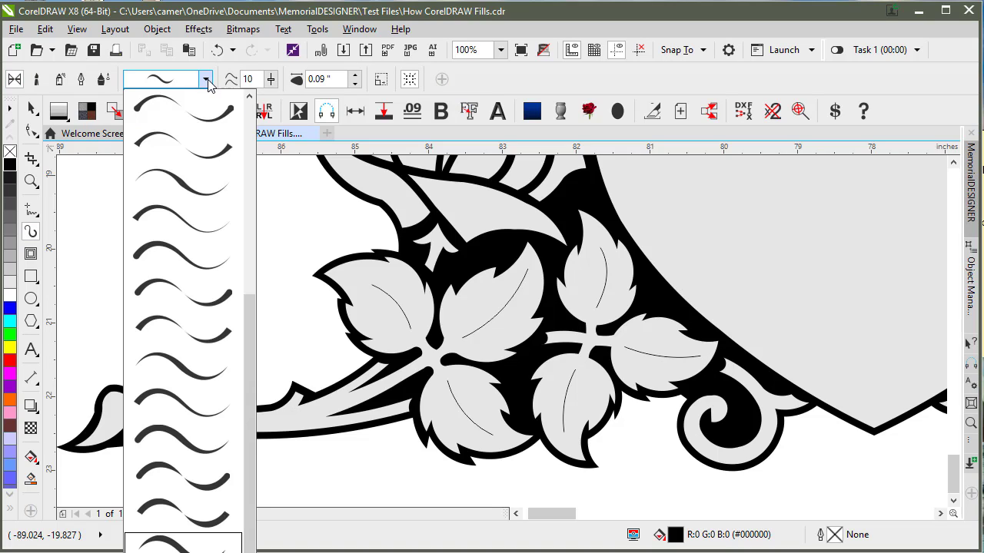
pyautogui.moveTo(253, 307); pyautogui.dragTo(247, 110)
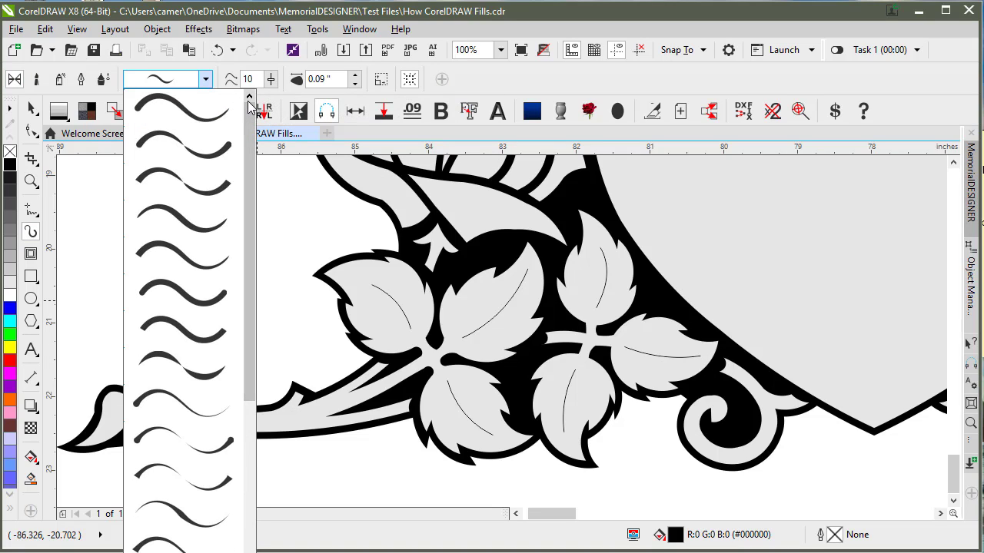
pyautogui.moveTo(198, 226)
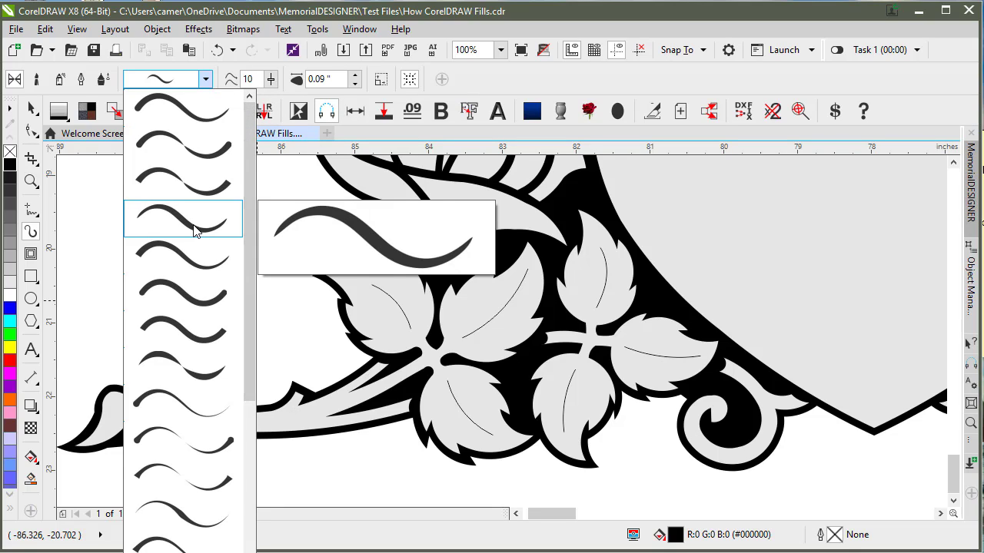
pyautogui.click(194, 229)
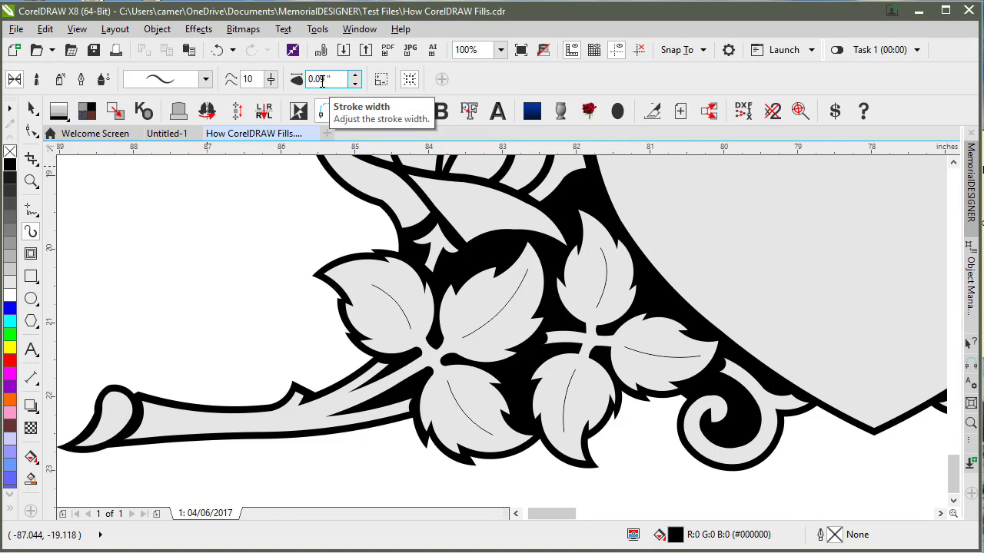
pyautogui.click(354, 76)
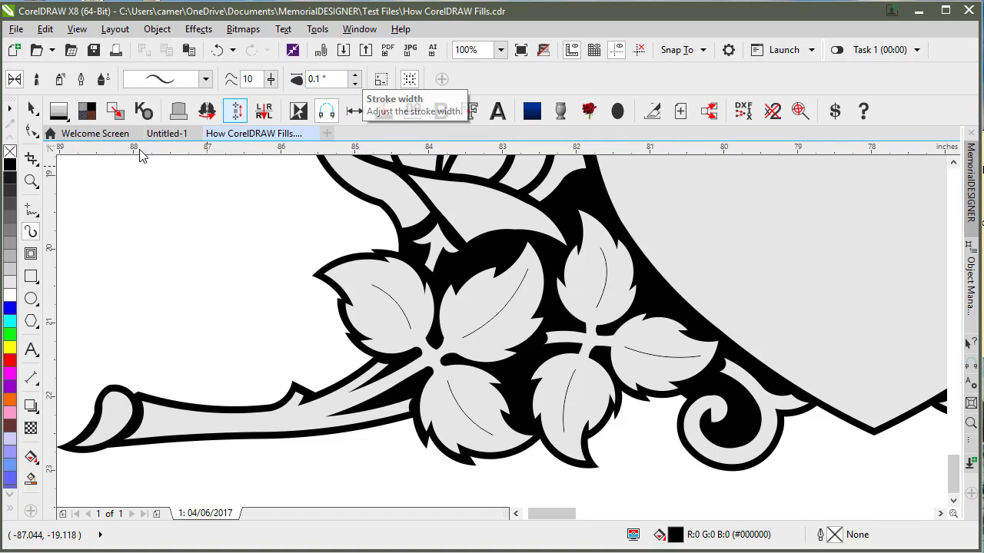
# Step: Apply the tapered brush stroke to the selected leaf veins, settling the width at 0.1 inch
pyautogui.click(31, 111)
pyautogui.click(396, 309)
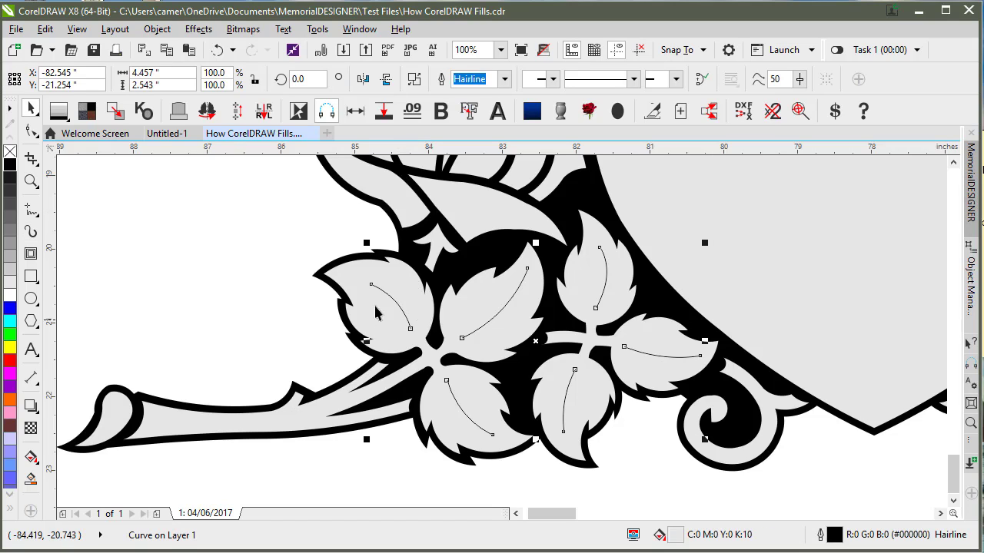
pyautogui.click(32, 233)
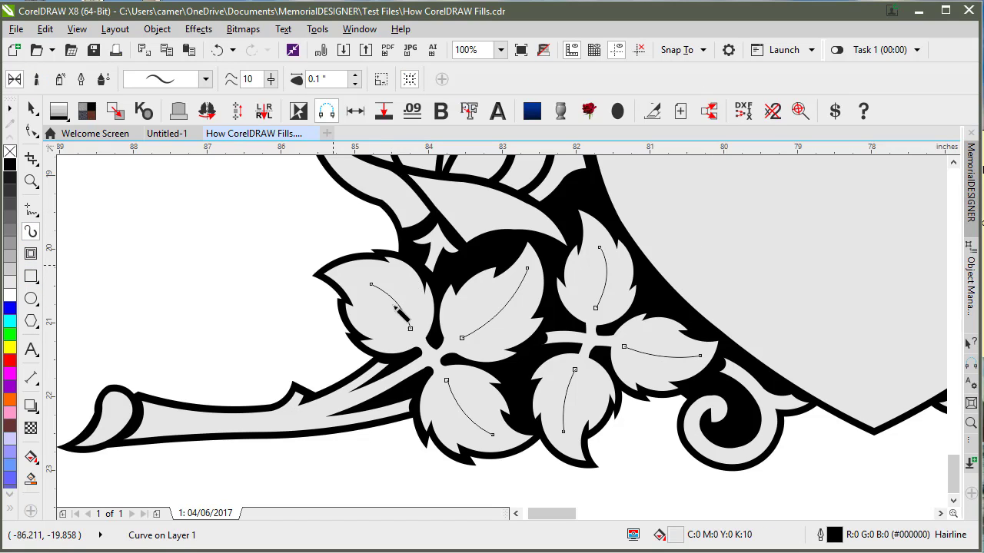
pyautogui.click(354, 75)
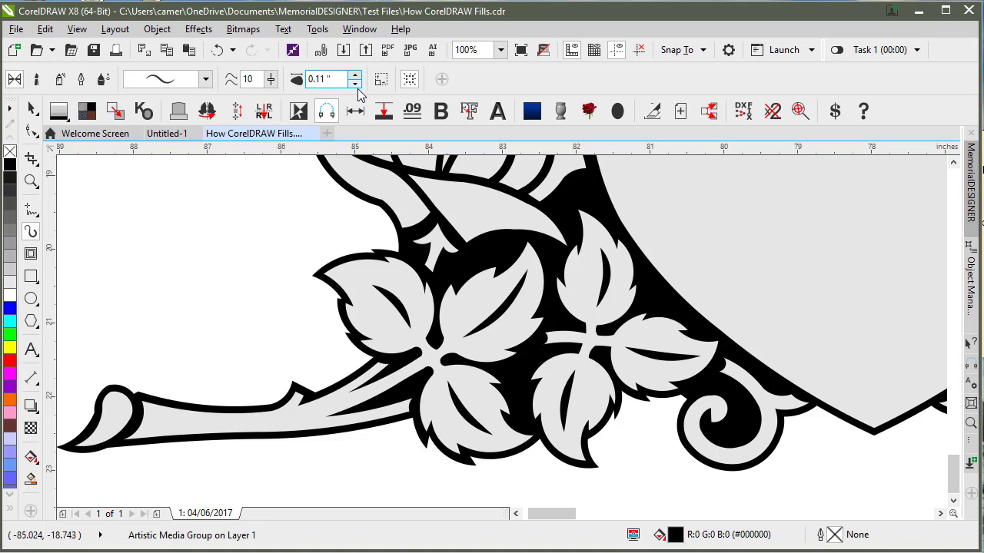
pyautogui.click(355, 83)
pyautogui.click(355, 83)
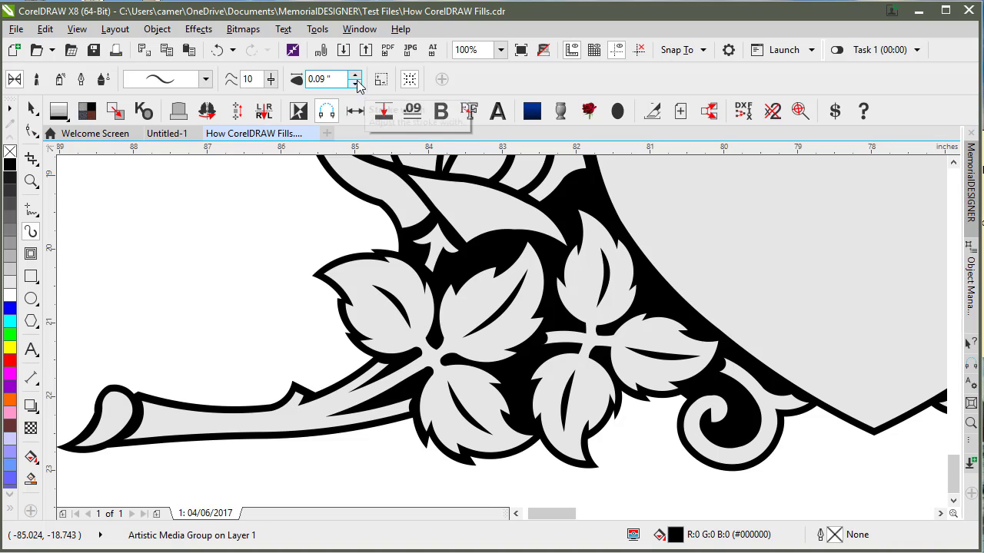
pyautogui.click(356, 76)
pyautogui.click(356, 76)
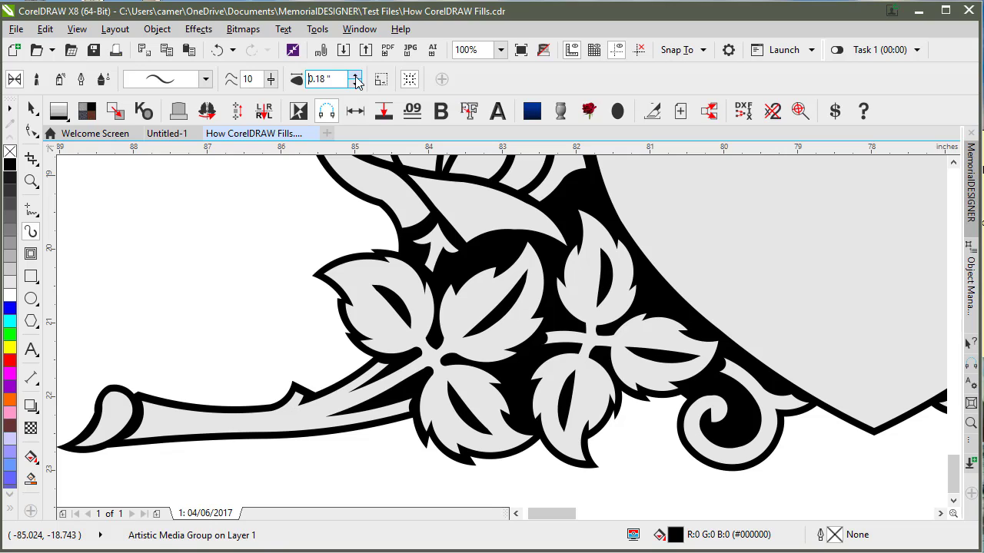
pyautogui.click(355, 83)
pyautogui.click(355, 85)
pyautogui.click(356, 84)
pyautogui.click(355, 84)
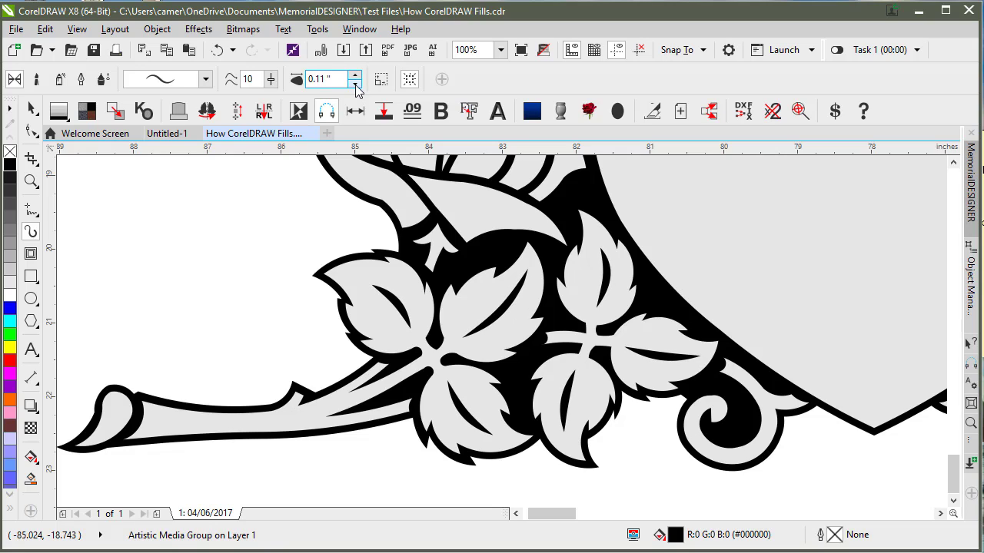
pyautogui.click(355, 85)
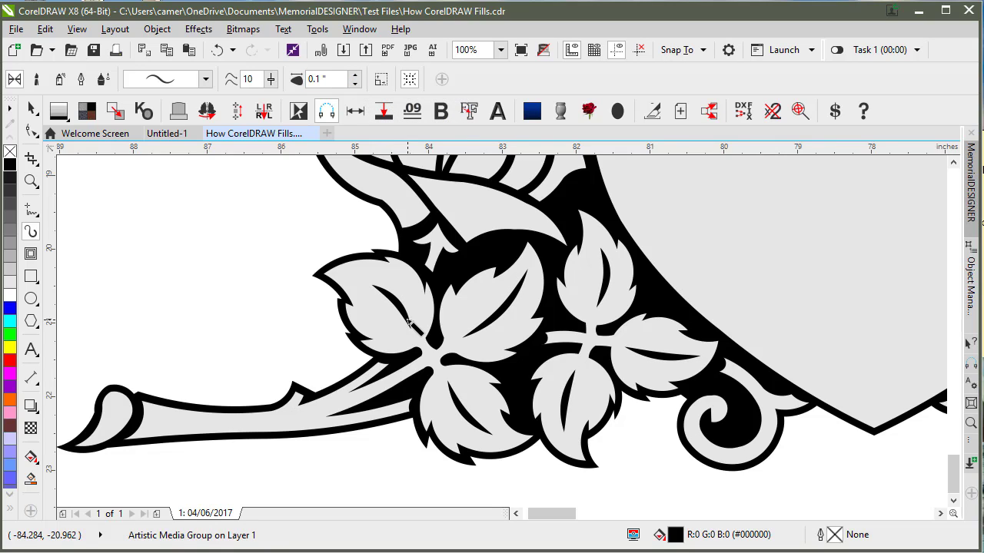
pyautogui.hotkey('shift', 'F9')
# Step: Set the vein brush stroke width to 0.09 inch
pyautogui.scroll(4, 402, 308)
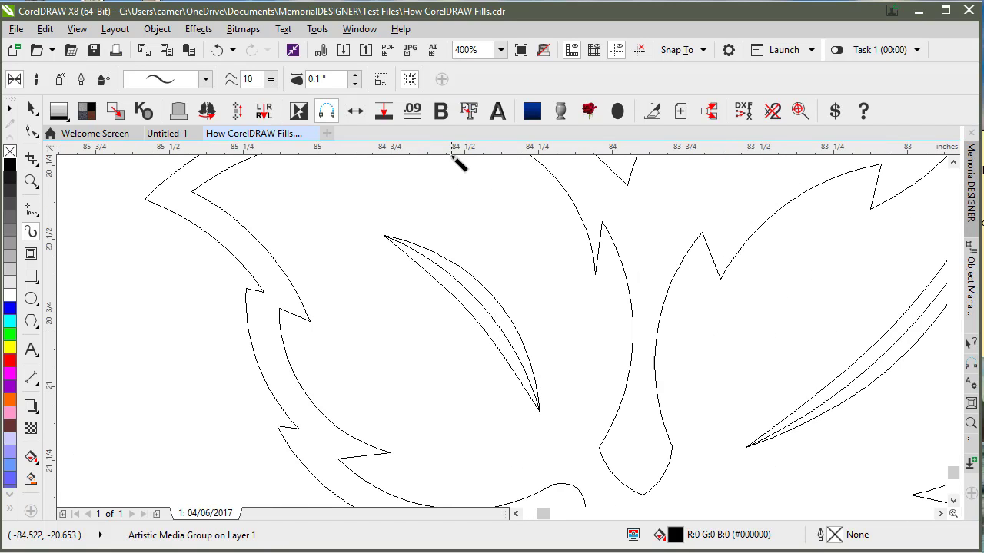
pyautogui.click(355, 74)
pyautogui.click(355, 74)
pyautogui.click(355, 75)
pyautogui.click(355, 74)
pyautogui.click(355, 75)
pyautogui.click(355, 74)
pyautogui.click(355, 75)
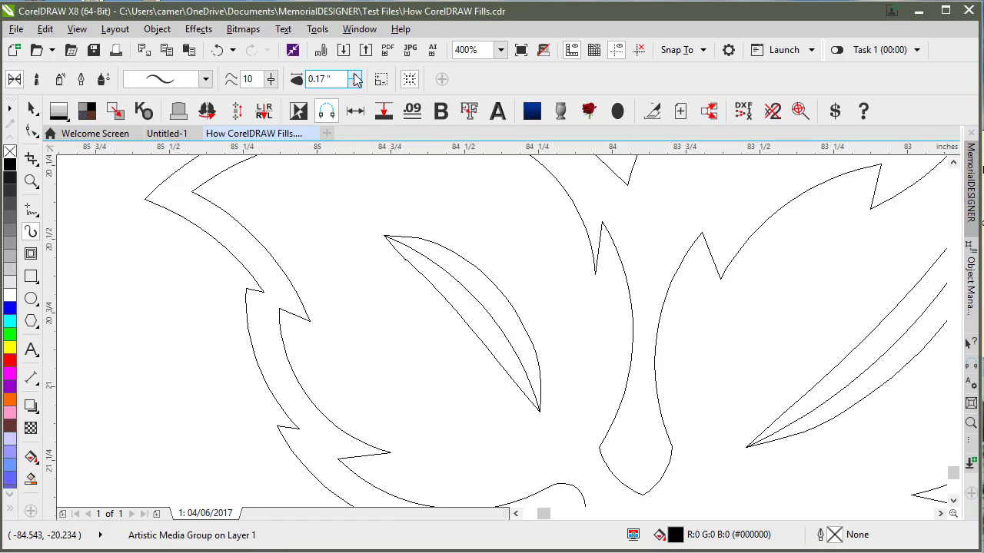
pyautogui.click(355, 84)
pyautogui.click(355, 84)
pyautogui.click(355, 84)
pyautogui.click(355, 83)
pyautogui.click(355, 83)
pyautogui.click(355, 83)
pyautogui.click(356, 83)
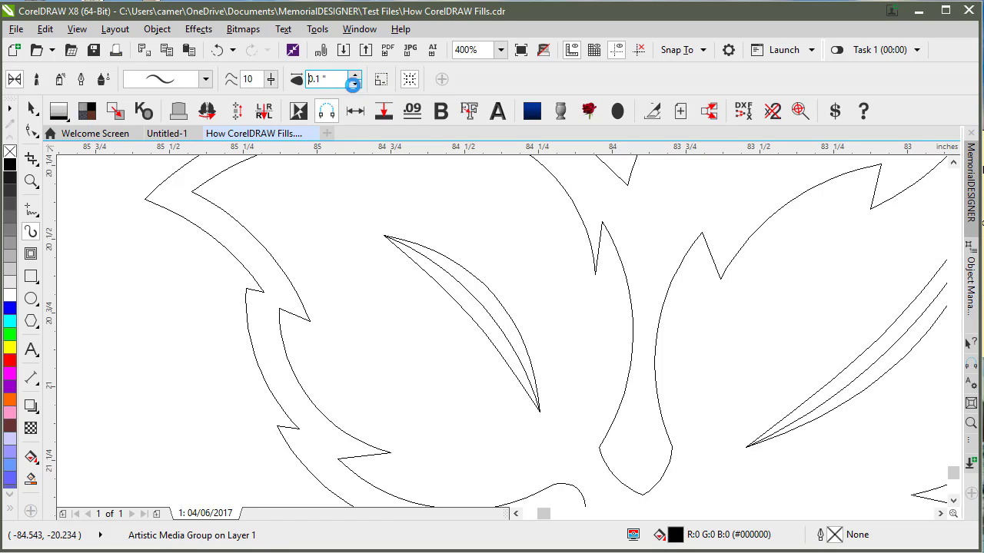
pyautogui.click(355, 83)
pyautogui.click(355, 74)
pyautogui.click(355, 75)
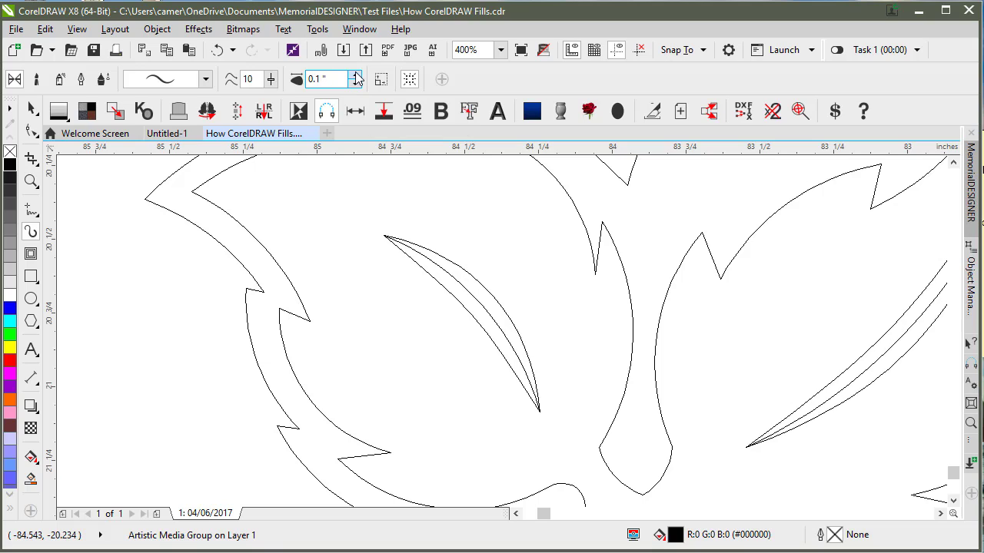
pyautogui.click(355, 75)
pyautogui.click(355, 75)
pyautogui.click(355, 84)
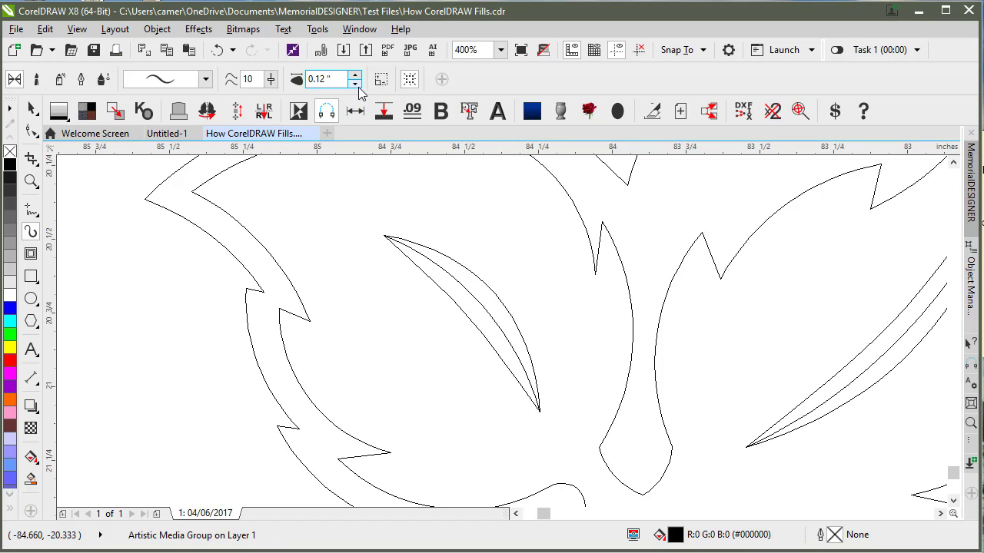
pyautogui.click(355, 84)
pyautogui.click(355, 83)
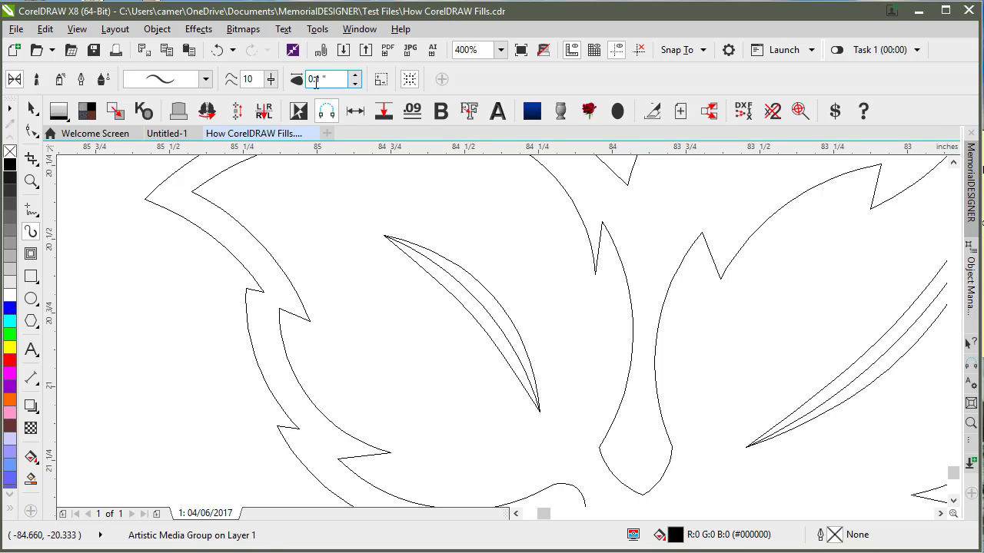
pyautogui.moveTo(315, 81); pyautogui.dragTo(328, 79)
pyautogui.write('09')
pyautogui.press('Return')
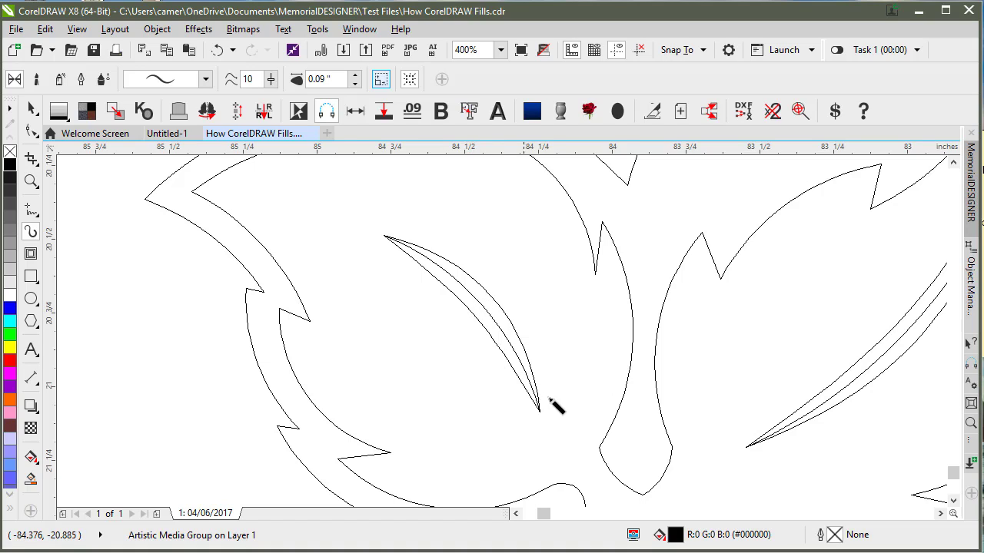
# Step: Give the vein strokes a round-ended preset and return to the normal filled view
pyautogui.click(31, 108)
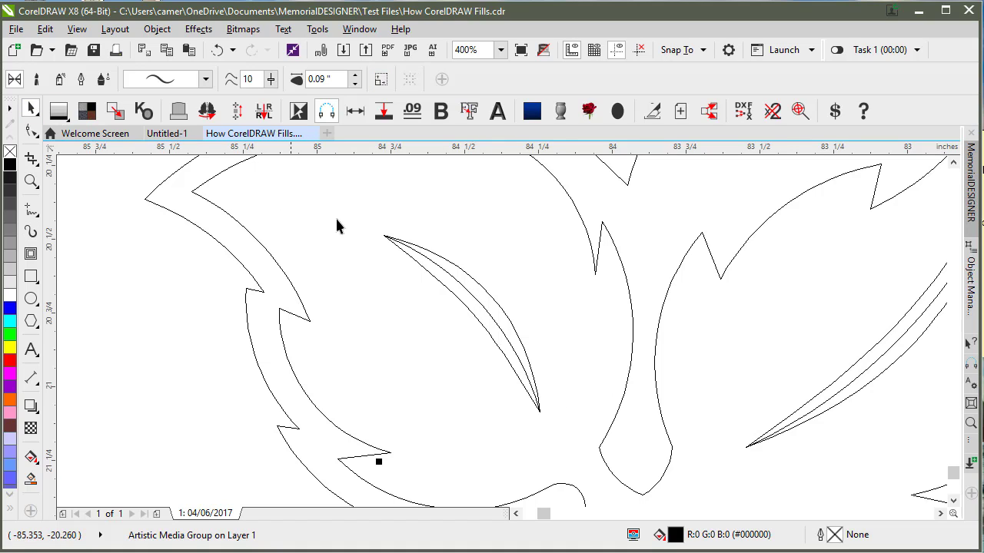
pyautogui.click(206, 80)
pyautogui.click(185, 111)
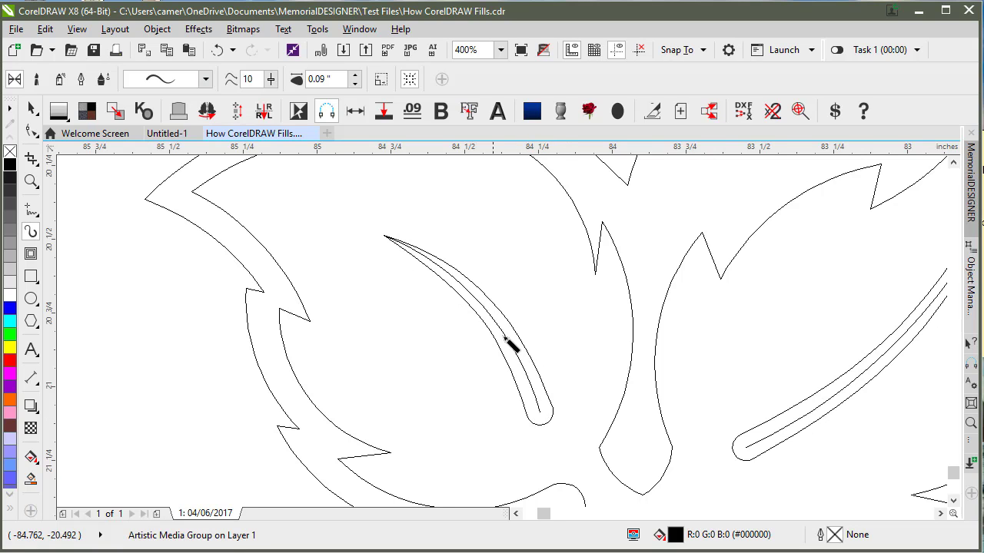
pyautogui.scroll(-1, 515, 354)
pyautogui.scroll(-1, 588, 369)
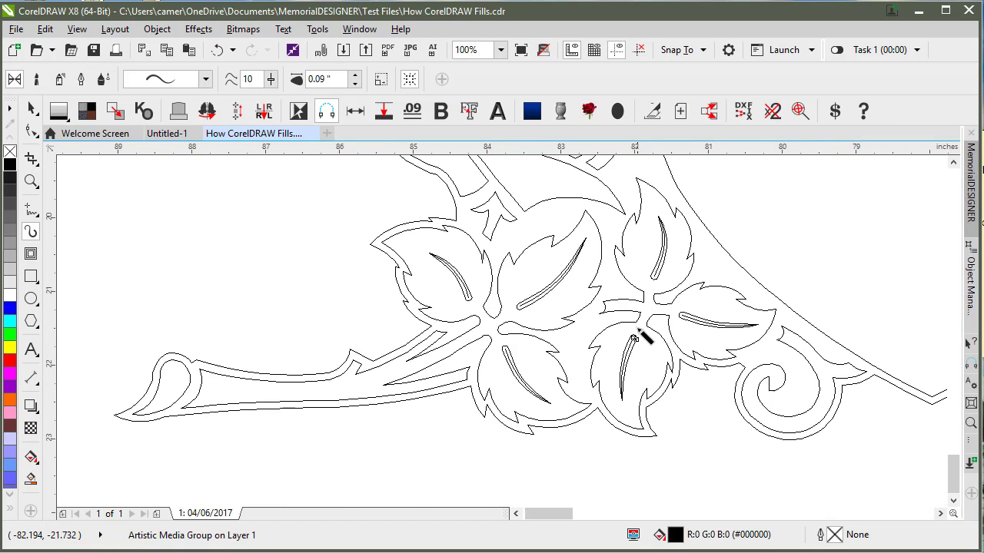
pyautogui.hotkey('shift', 'F9')
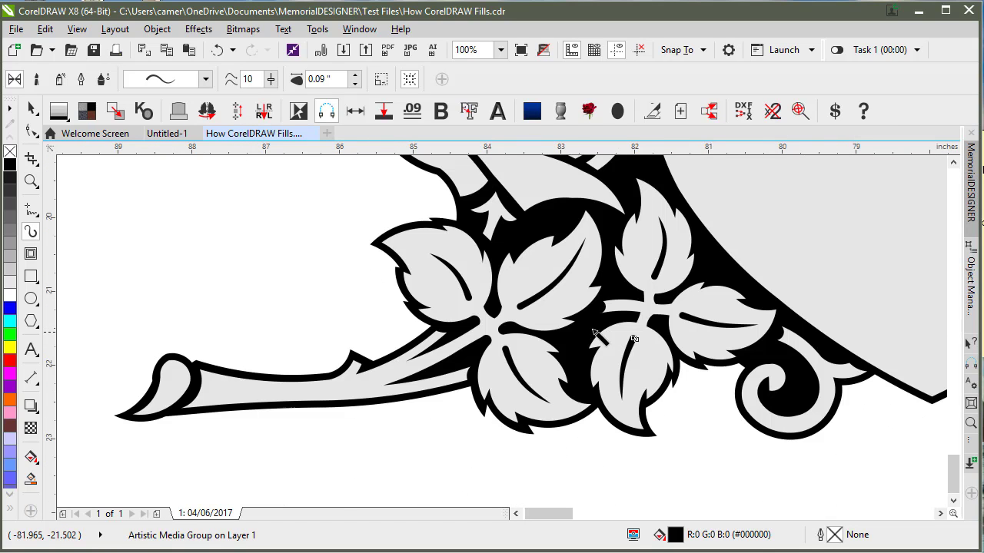
# Step: Raise the vein stroke width to 0.12 inch
pyautogui.click(34, 114)
pyautogui.click(354, 74)
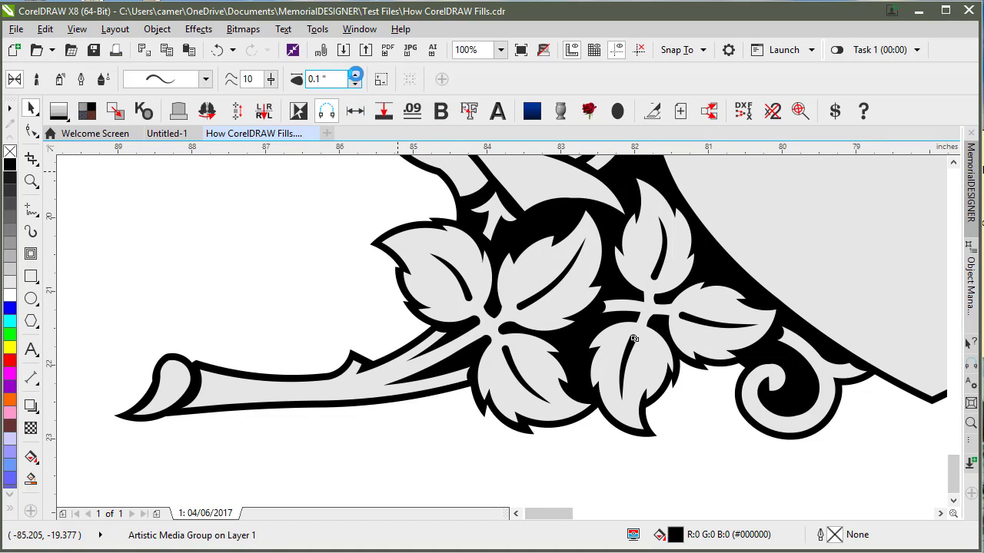
pyautogui.click(355, 74)
pyautogui.click(355, 75)
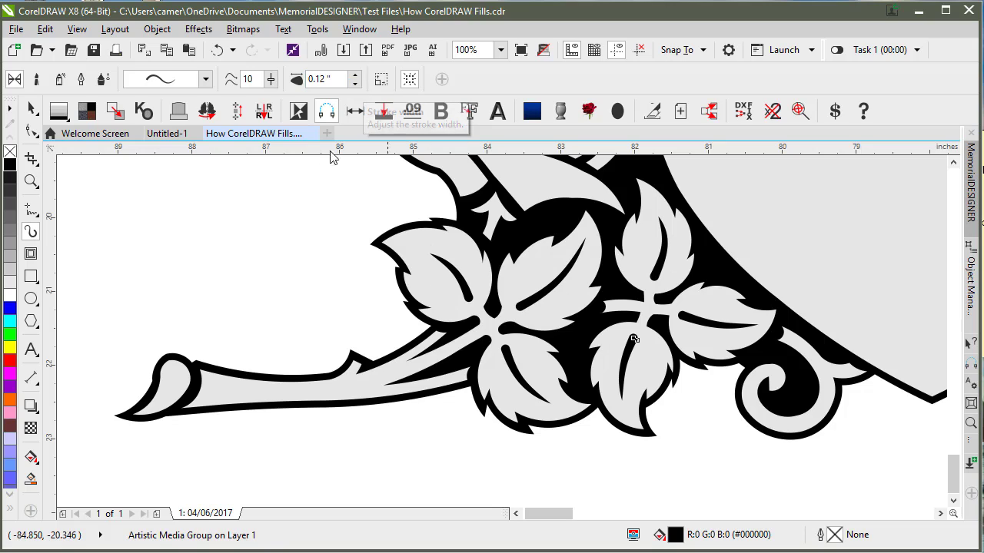
# Step: Apply a tapered brush preset to the vein strokes and select the left leaf cluster
pyautogui.click(206, 79)
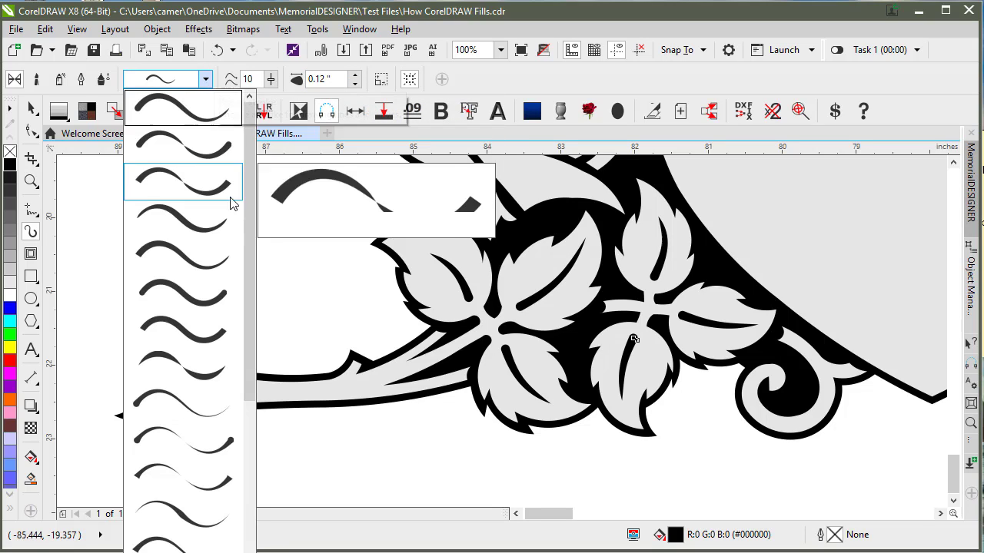
pyautogui.click(223, 221)
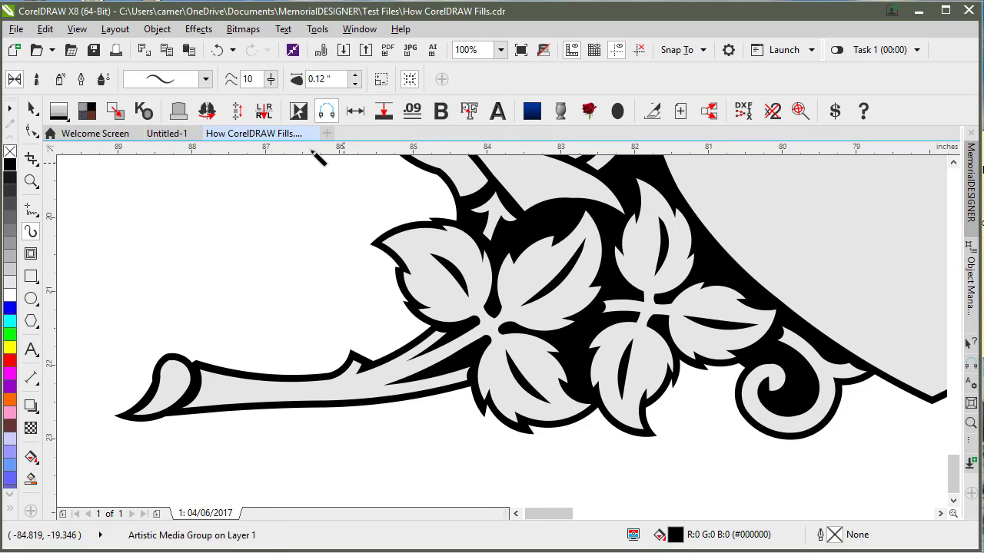
pyautogui.click(206, 79)
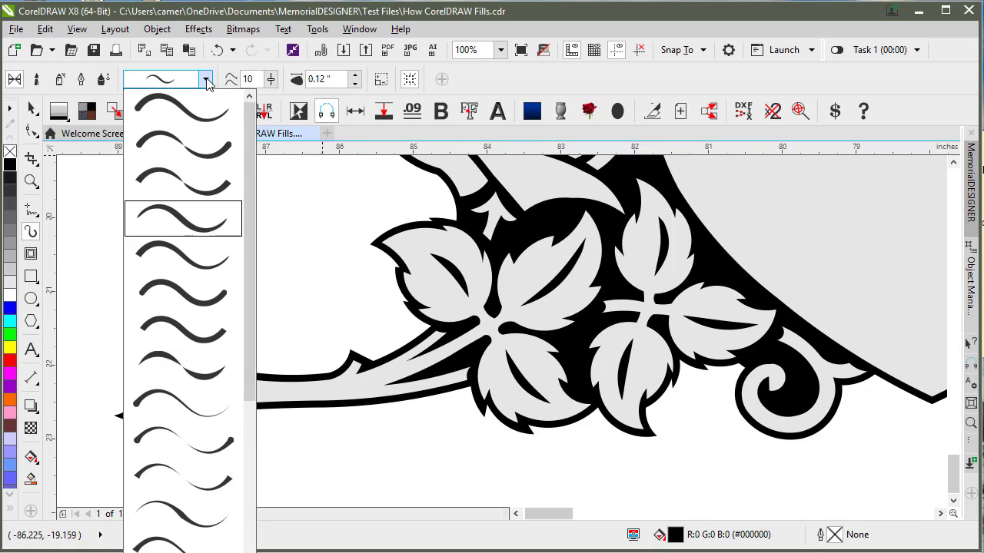
pyautogui.click(213, 110)
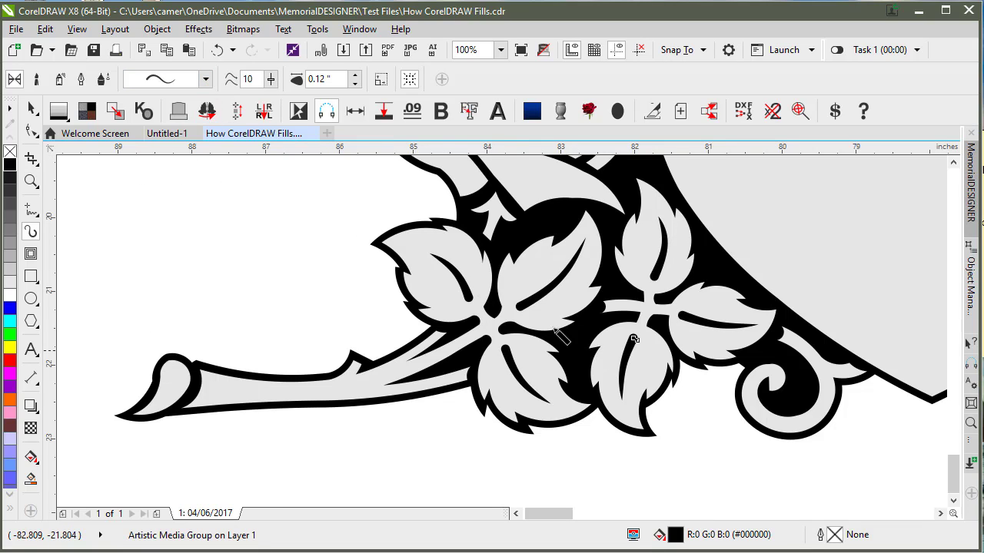
pyautogui.click(31, 109)
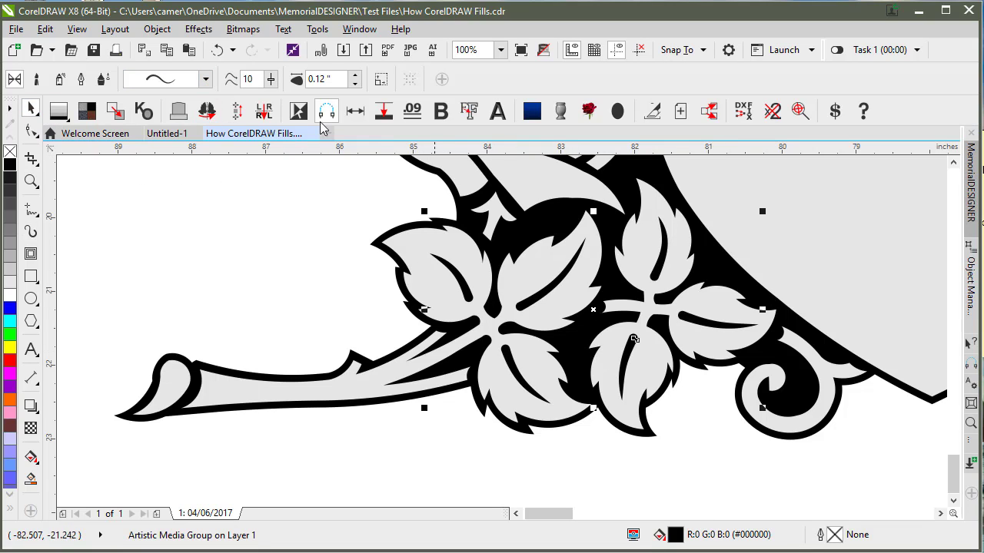
pyautogui.click(161, 31)
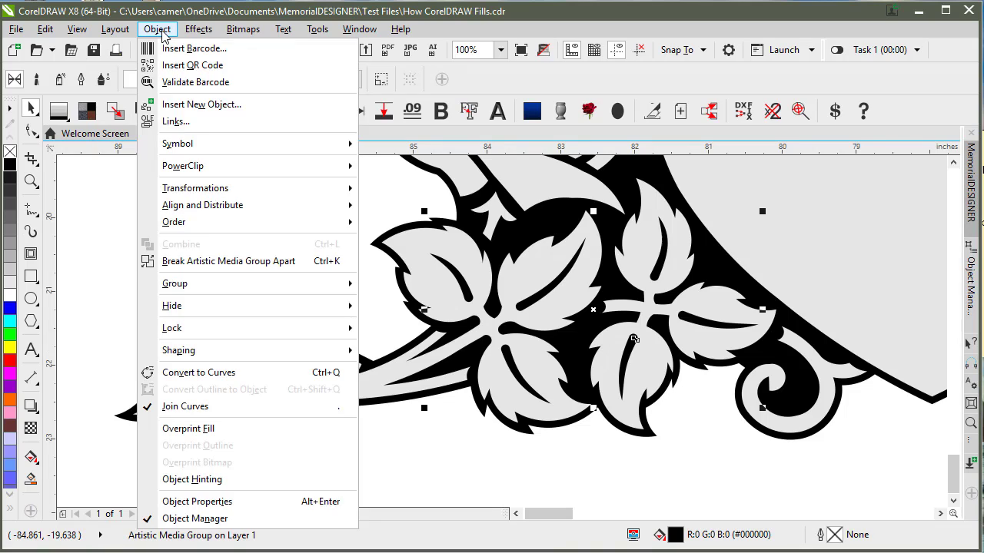
# Step: Break the vein brush strokes apart and inspect the resulting slot outlines in wireframe
pyautogui.click(221, 262)
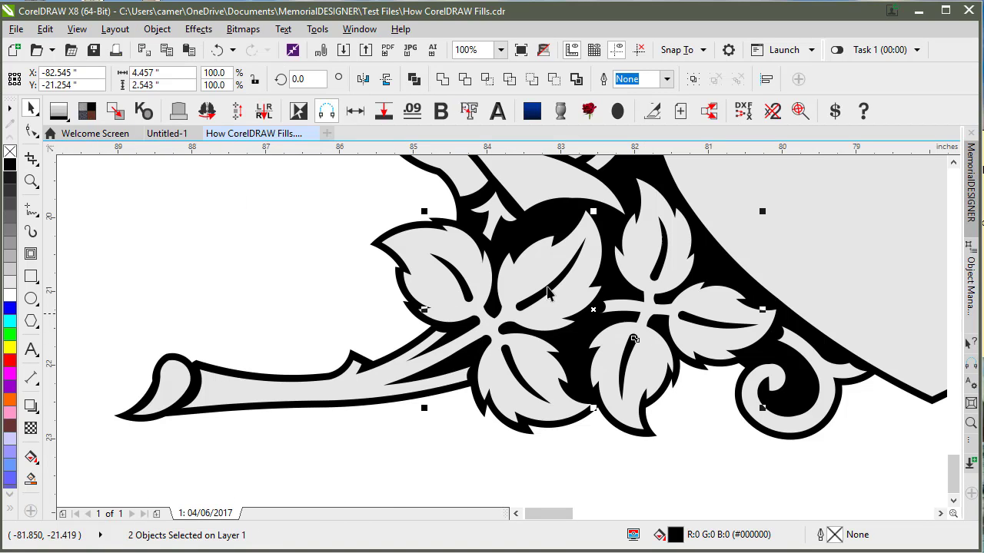
pyautogui.hotkey('shift', 'F9')
pyautogui.click(470, 301)
pyautogui.click(487, 306)
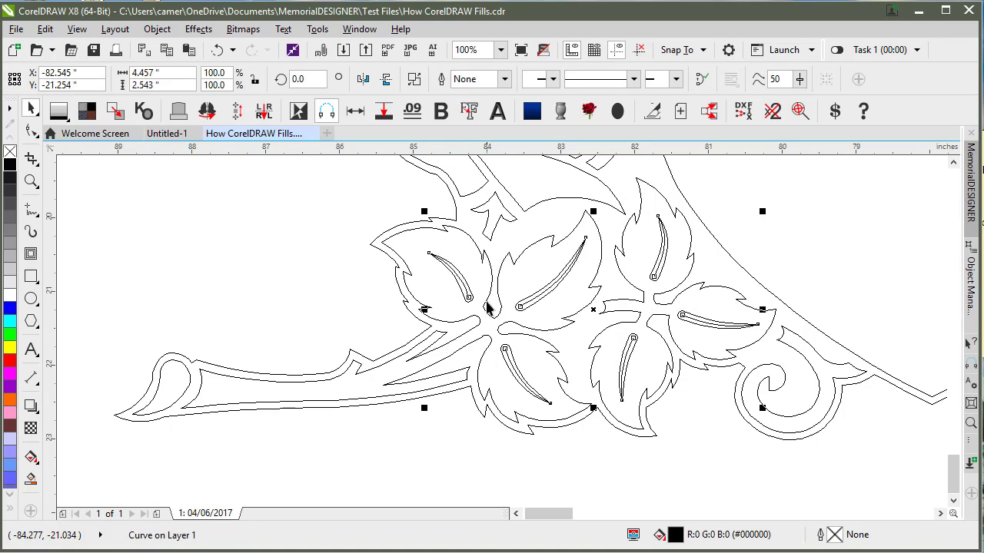
pyautogui.scroll(2, 568, 286)
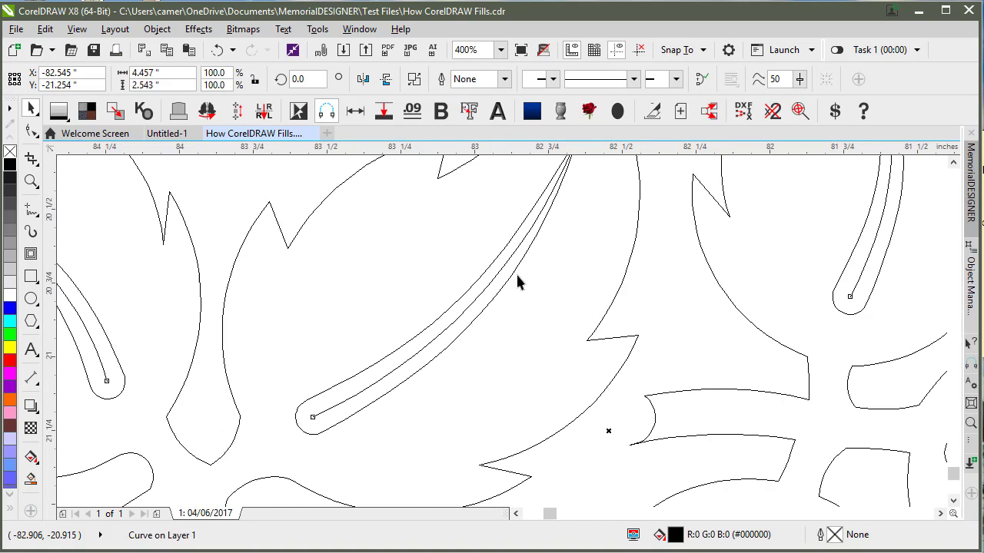
pyautogui.scroll(-1, 500, 332)
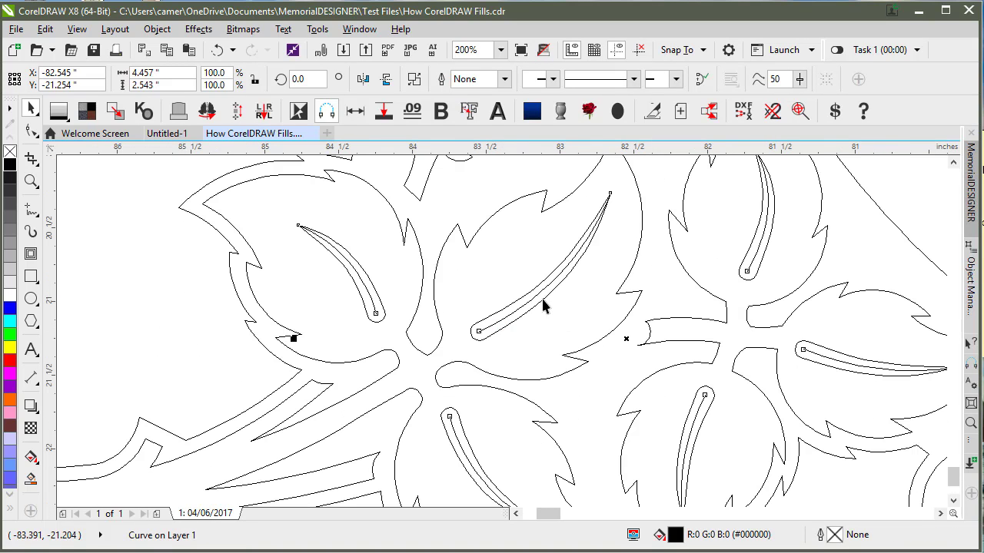
pyautogui.click(499, 320)
pyautogui.click(500, 320)
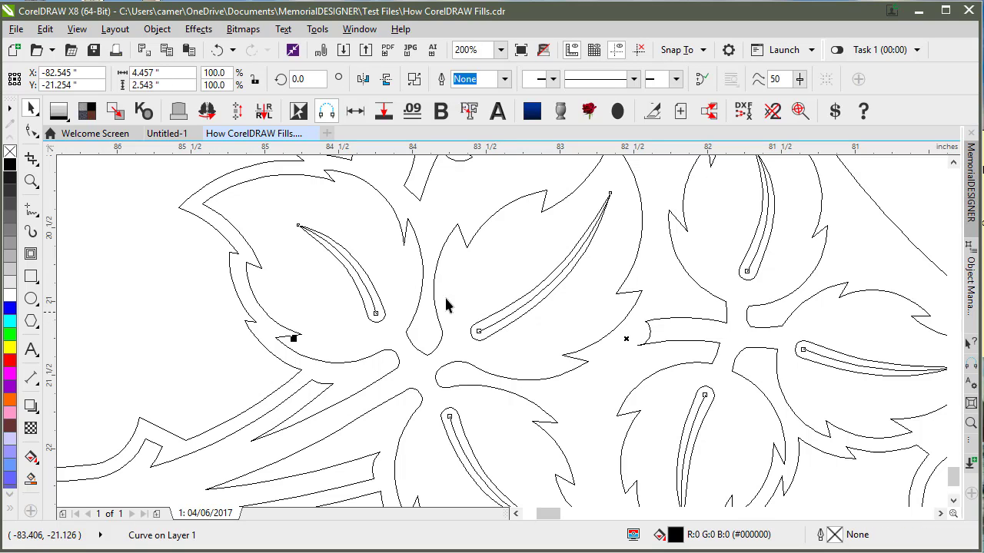
pyautogui.click(510, 318)
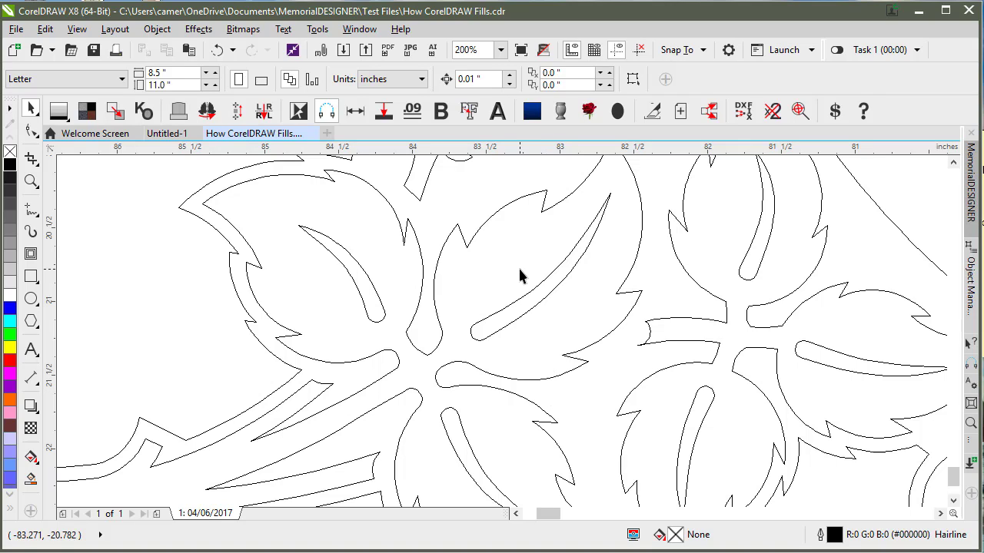
pyautogui.click(525, 304)
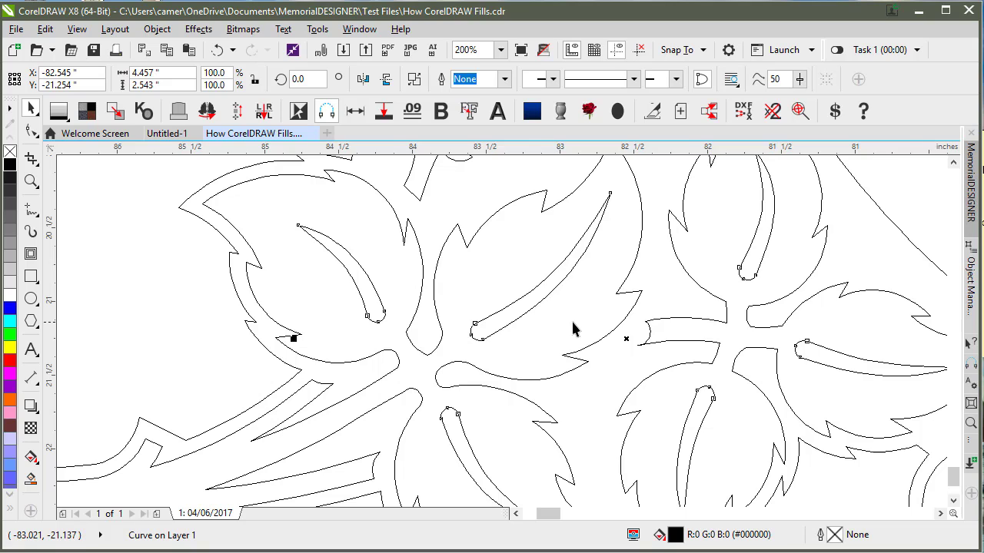
pyautogui.scroll(-3, 573, 329)
# Step: Select the leaves around the right rose to check them, then clear the selection
pyautogui.click(820, 311)
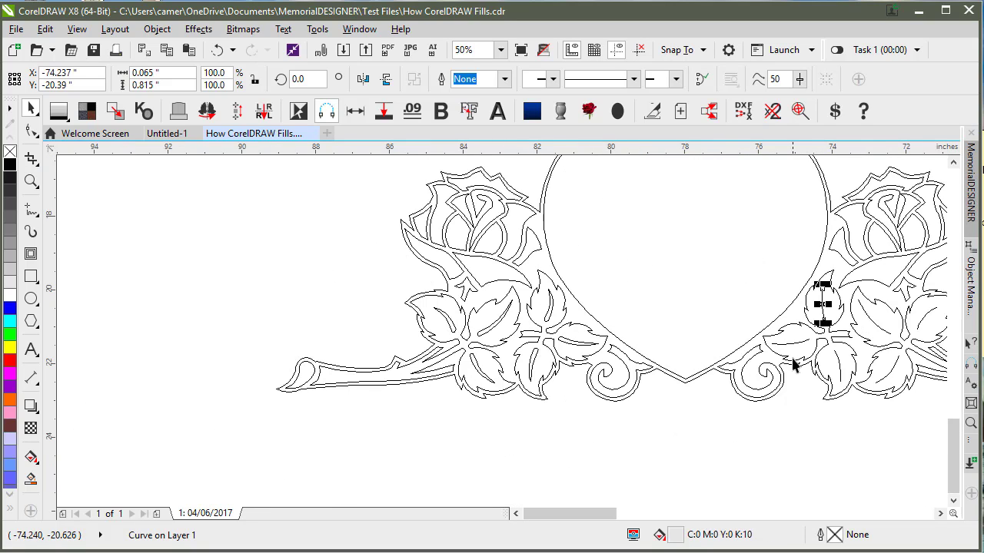
pyautogui.keyDown('shift'); pyautogui.click(804, 342); pyautogui.keyUp('shift')
pyautogui.keyDown('shift'); pyautogui.click(840, 367); pyautogui.keyUp('shift')
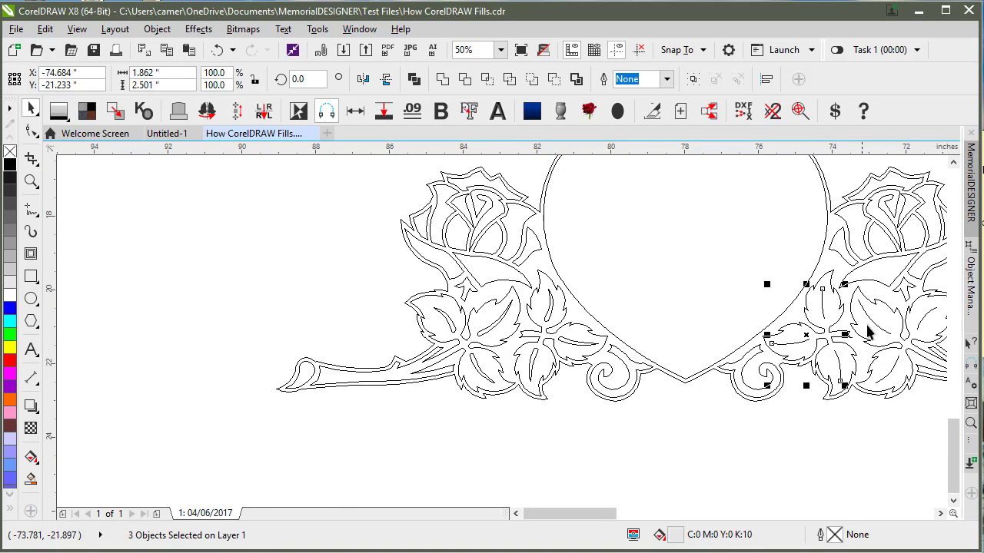
pyautogui.keyDown('shift'); pyautogui.click(874, 329); pyautogui.keyUp('shift')
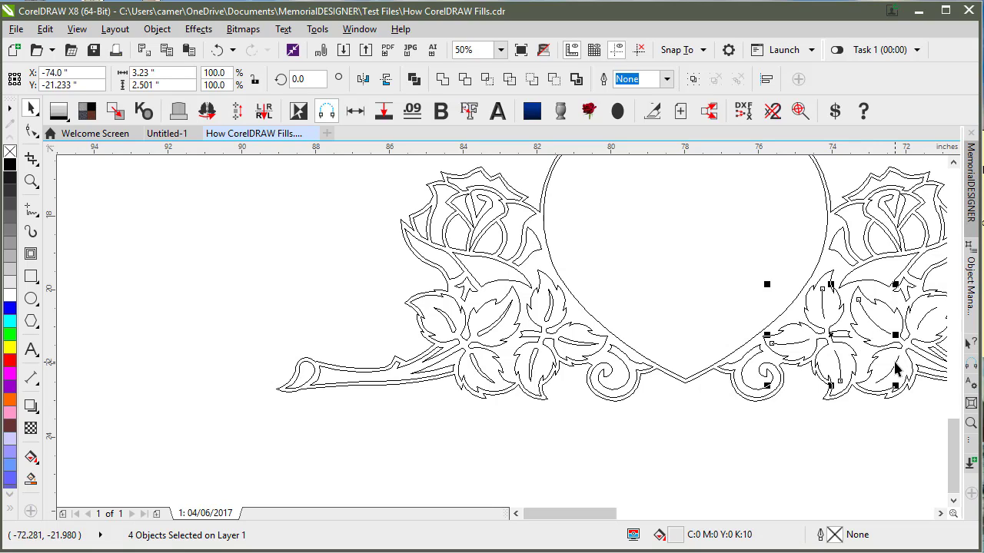
pyautogui.keyDown('shift'); pyautogui.click(922, 326); pyautogui.keyUp('shift')
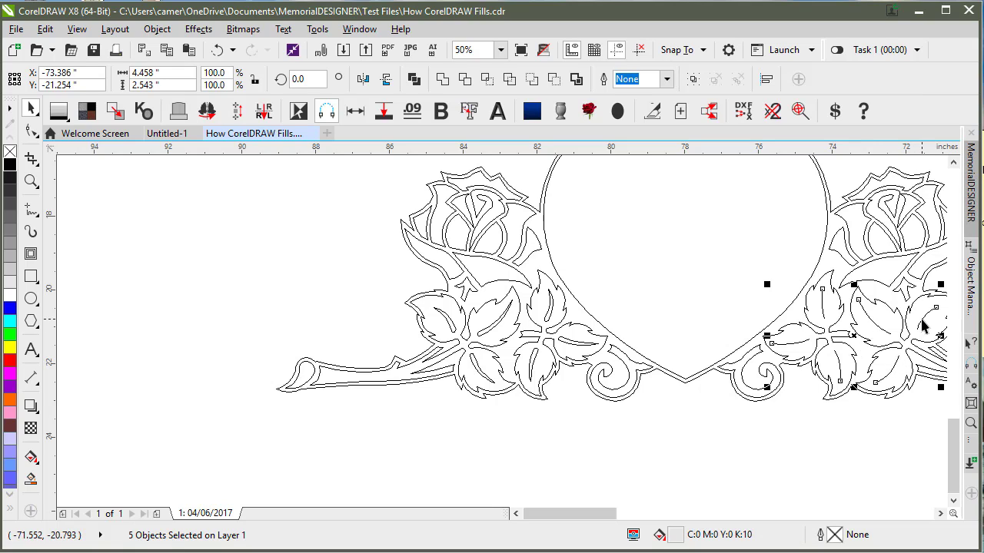
pyautogui.click(907, 369)
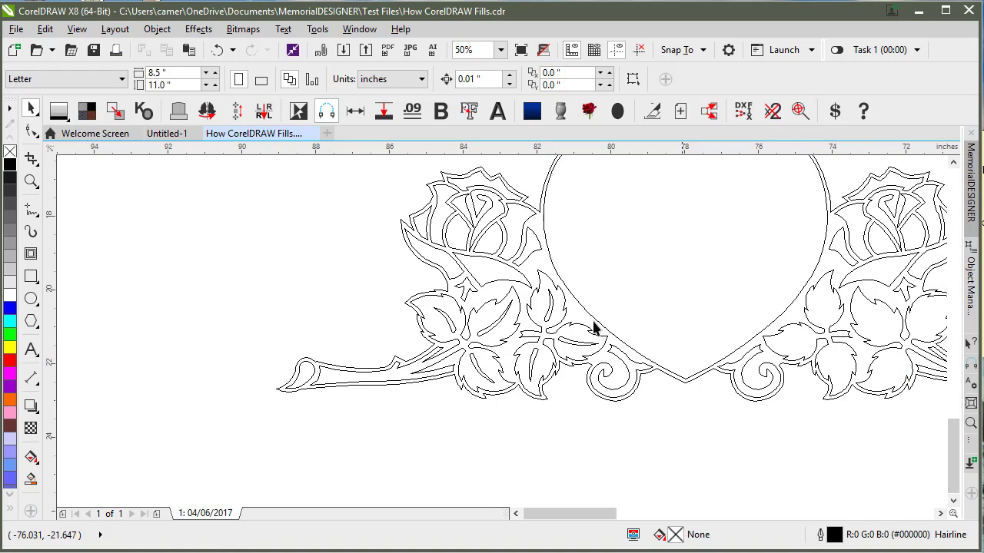
# Step: Check the left leaf cluster curve, then zoom to the whole design in filled view
pyautogui.click(547, 319)
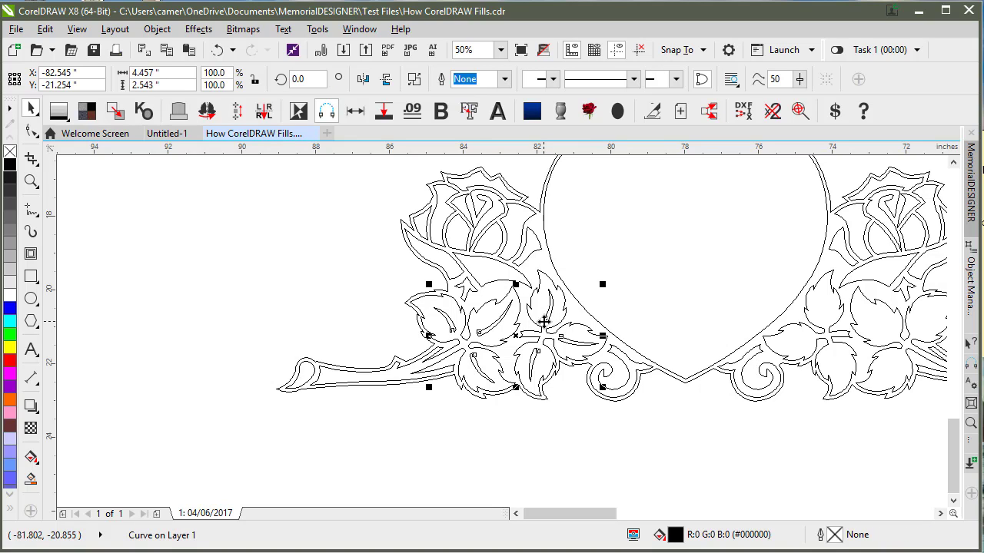
pyautogui.click(784, 359)
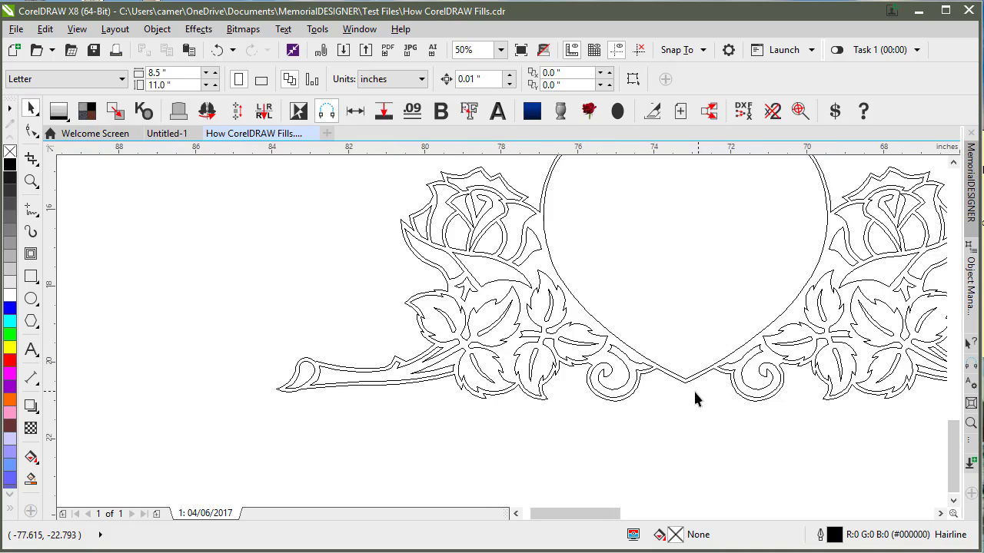
pyautogui.press('F4')
pyautogui.hotkey('shift', 'F9')
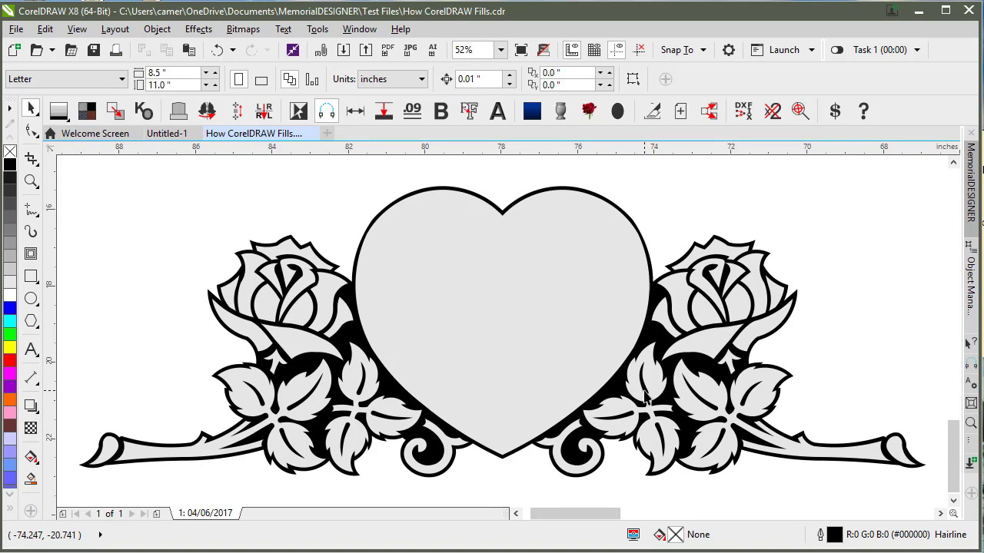
pyautogui.moveTo(644, 391); pyautogui.dragTo(715, 291)
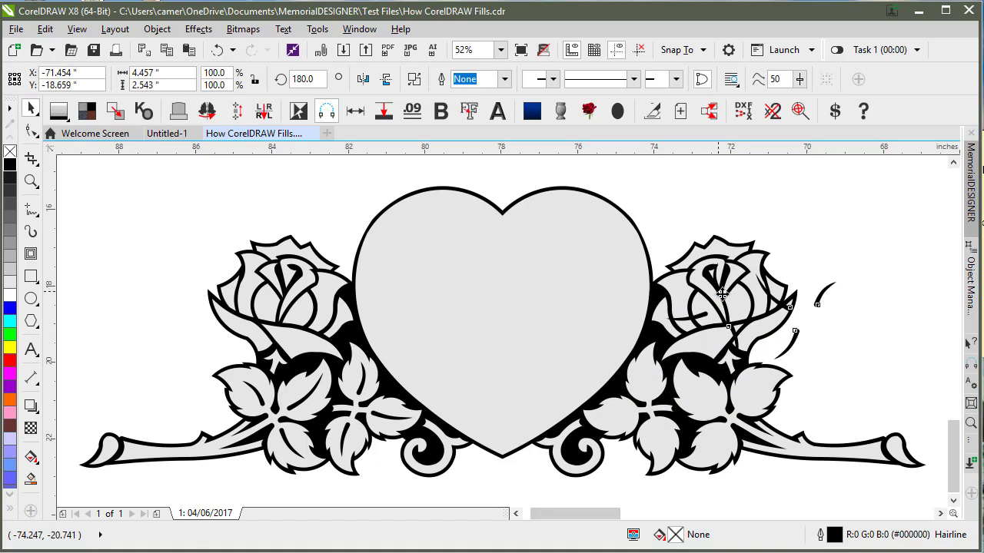
pyautogui.hotkey('ctrl', 'z')
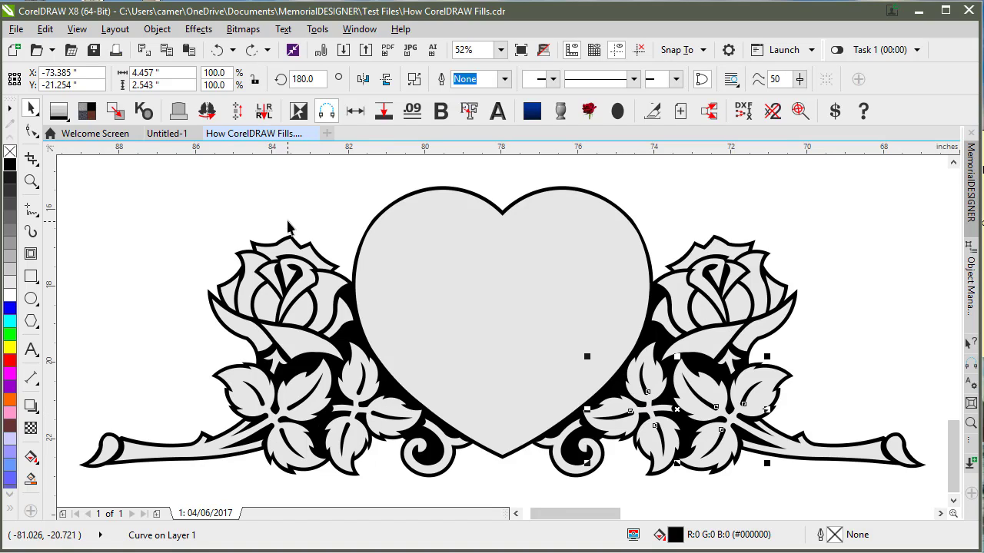
pyautogui.press('Escape')
pyautogui.click(356, 408)
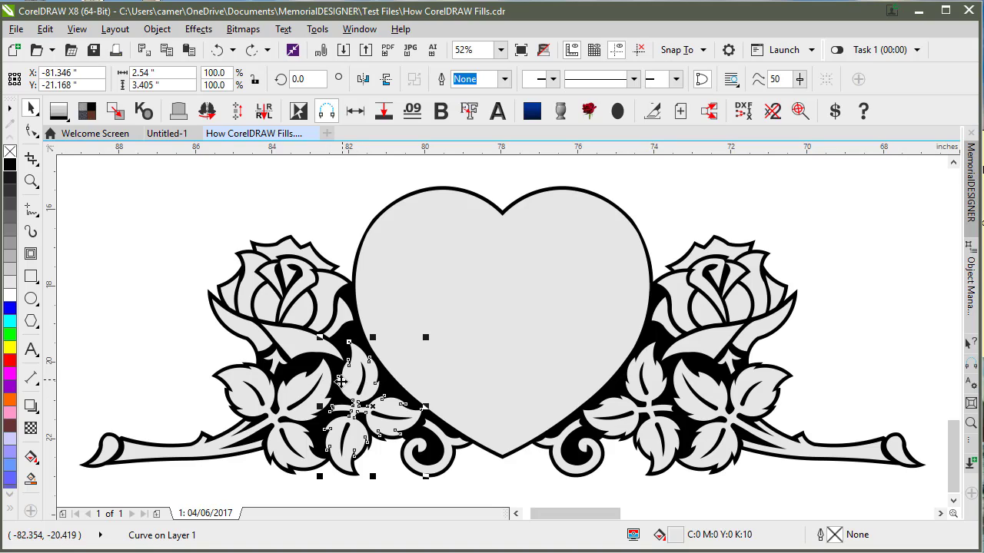
pyautogui.press('Escape')
pyautogui.doubleClick(30, 110)
pyautogui.press('F10')
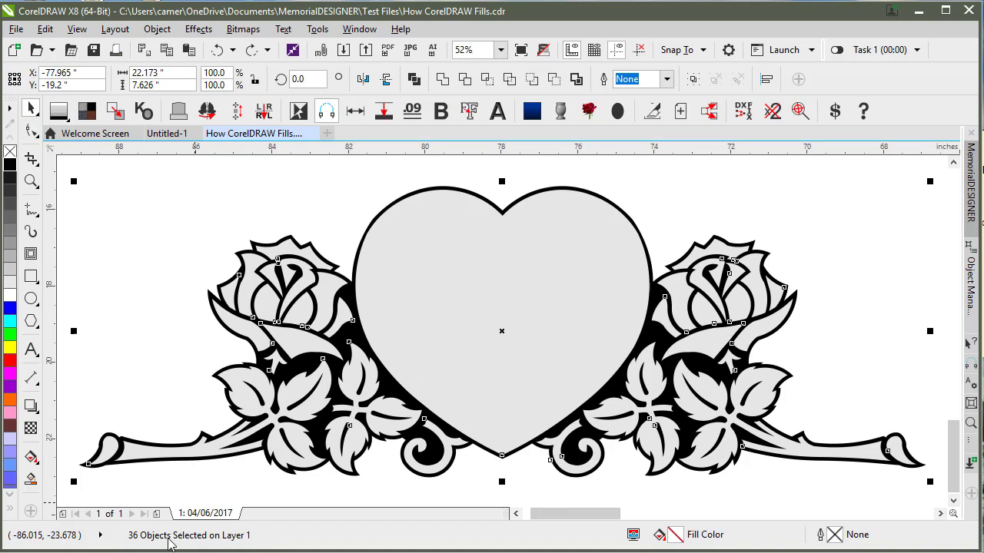
pyautogui.click(306, 221)
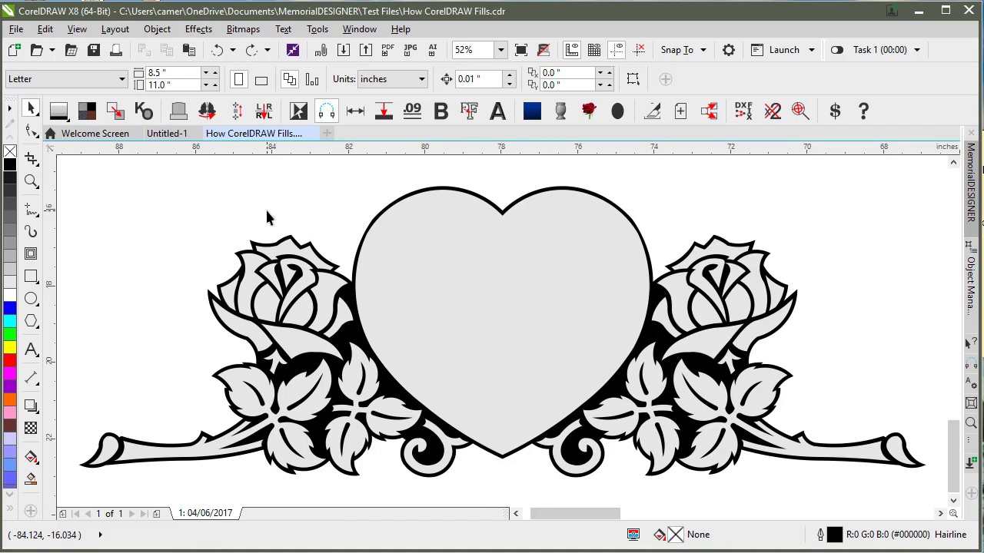
pyautogui.click(255, 270)
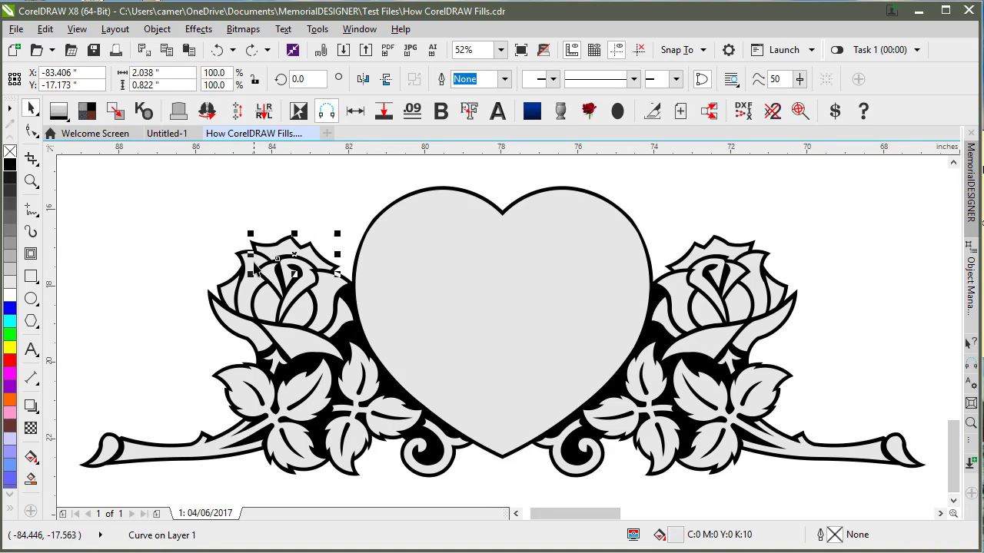
pyautogui.click(255, 267)
pyautogui.click(263, 307)
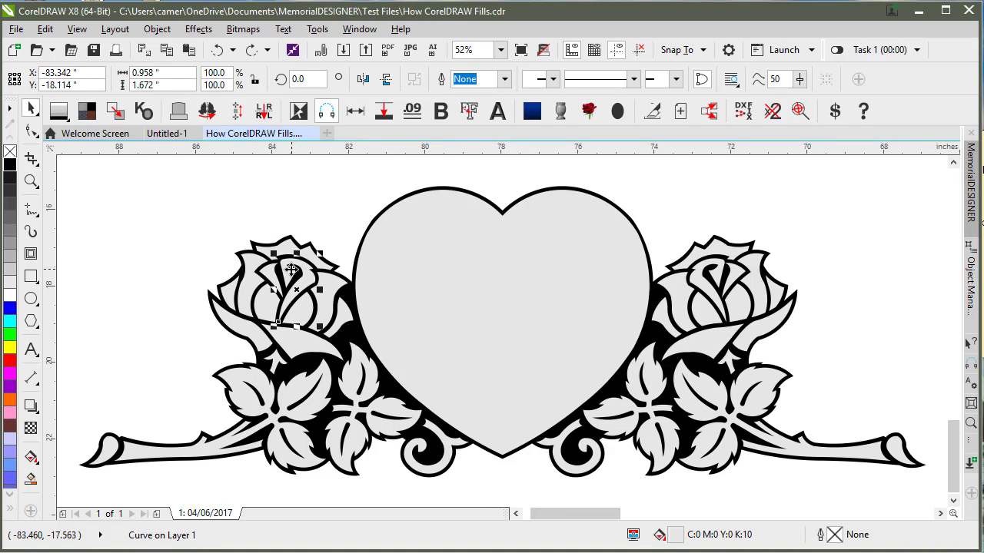
pyautogui.click(278, 280)
pyautogui.click(237, 224)
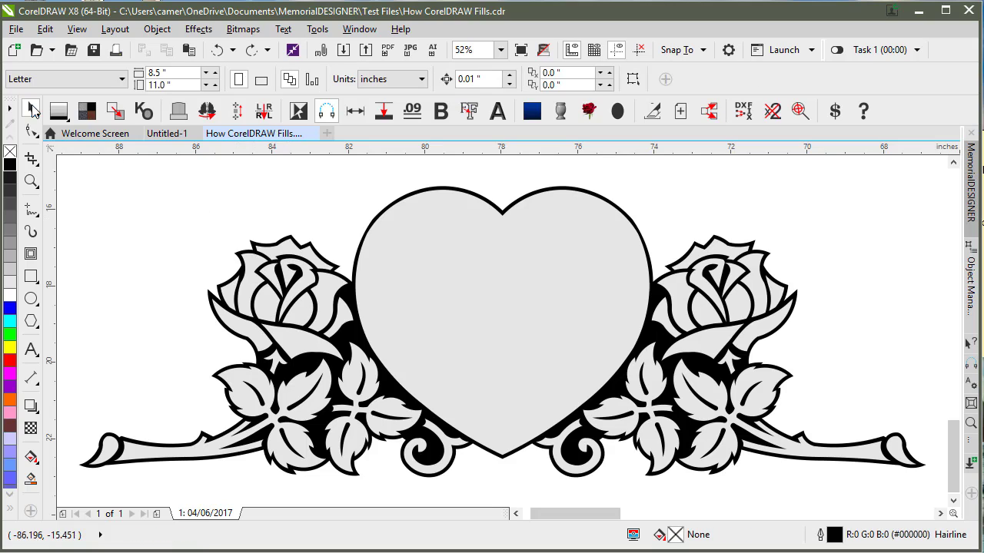
pyautogui.doubleClick(31, 107)
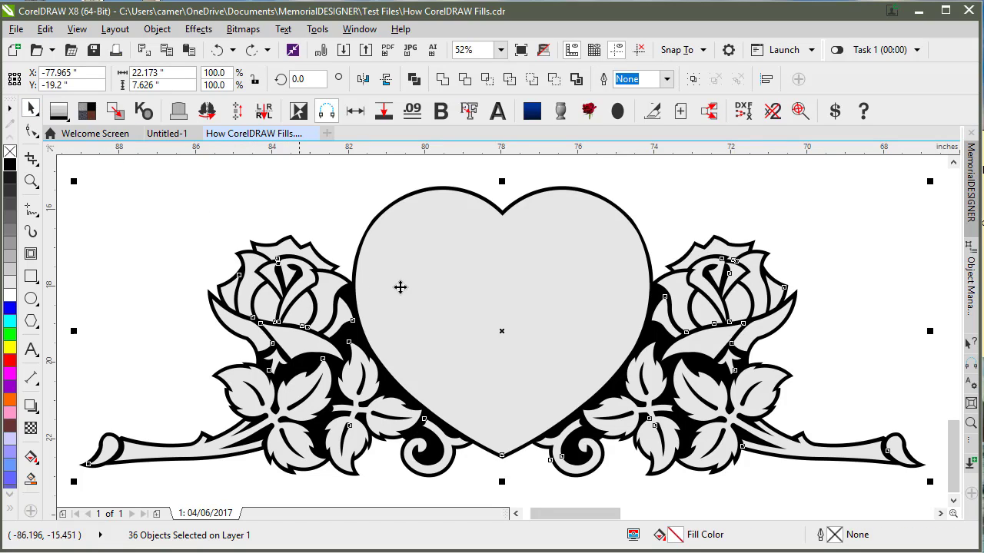
# Step: Combine the pieces by fill into one grey and one black curve, then inspect each
pyautogui.click(119, 114)
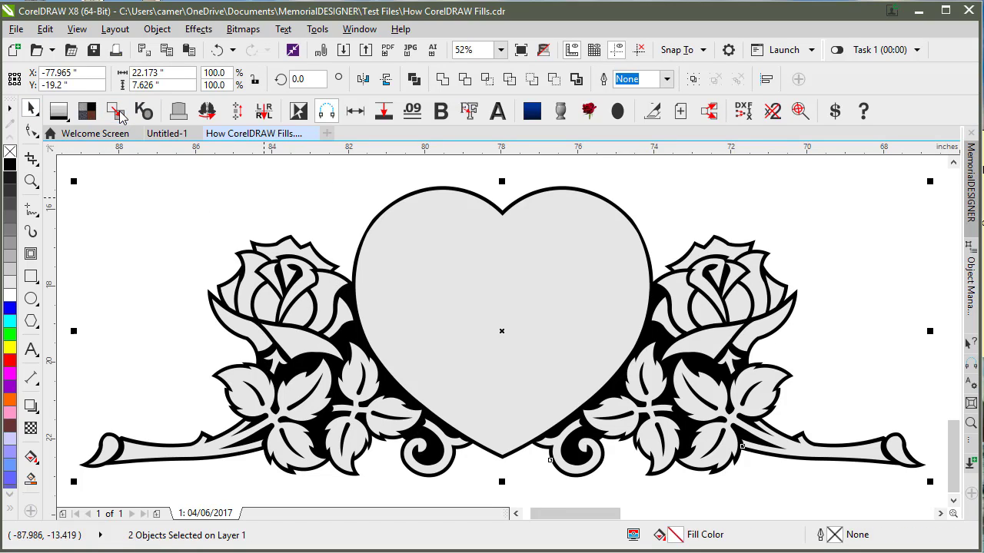
pyautogui.click(277, 200)
pyautogui.click(287, 250)
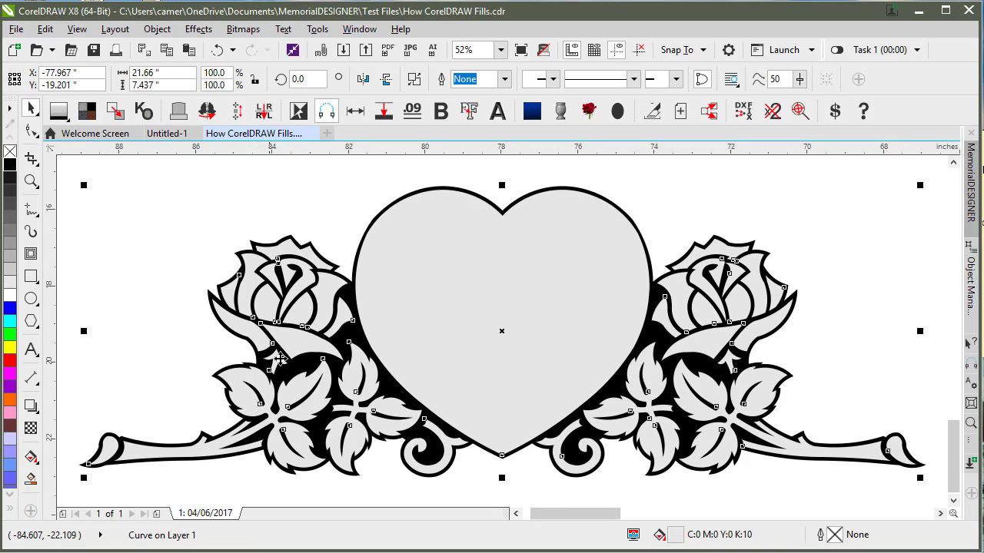
pyautogui.click(362, 332)
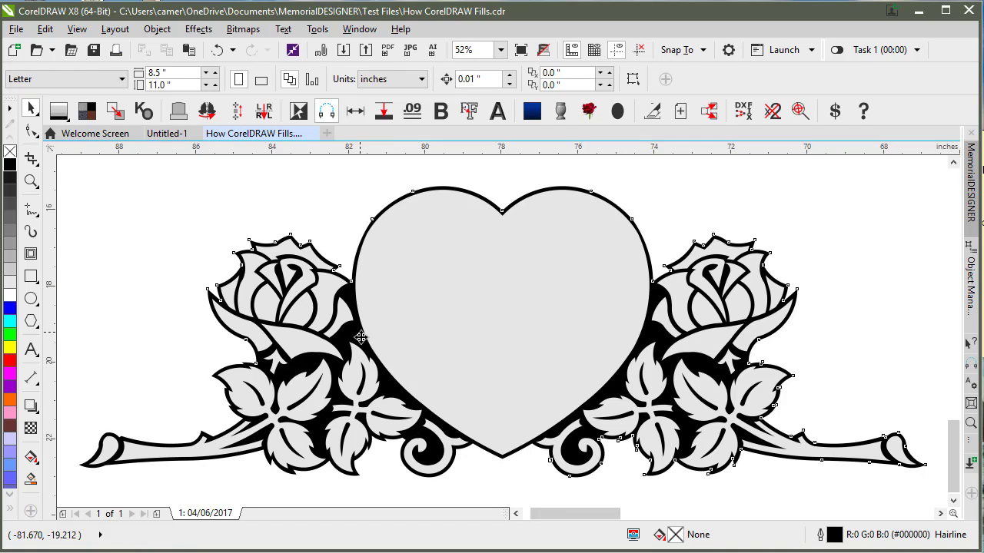
pyautogui.click(256, 168)
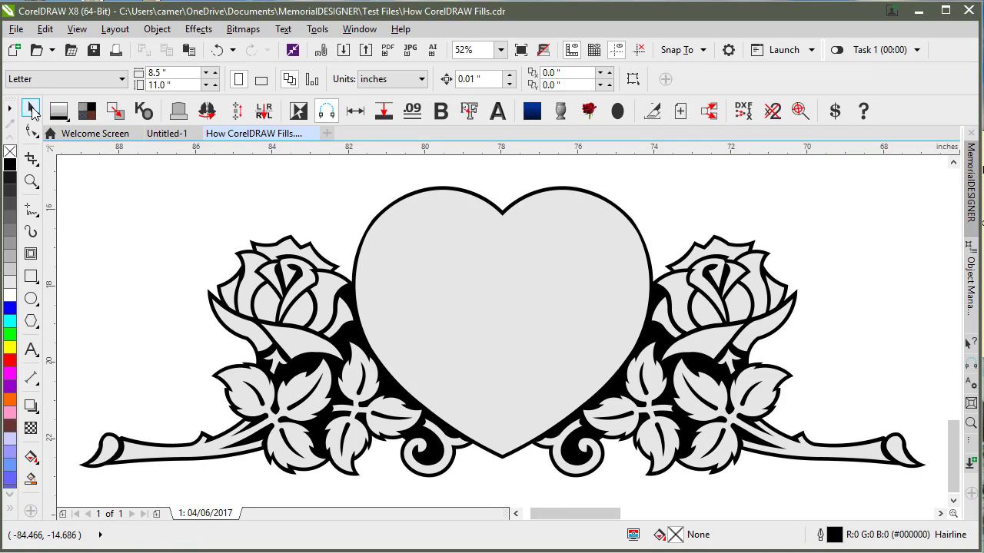
pyautogui.doubleClick(32, 111)
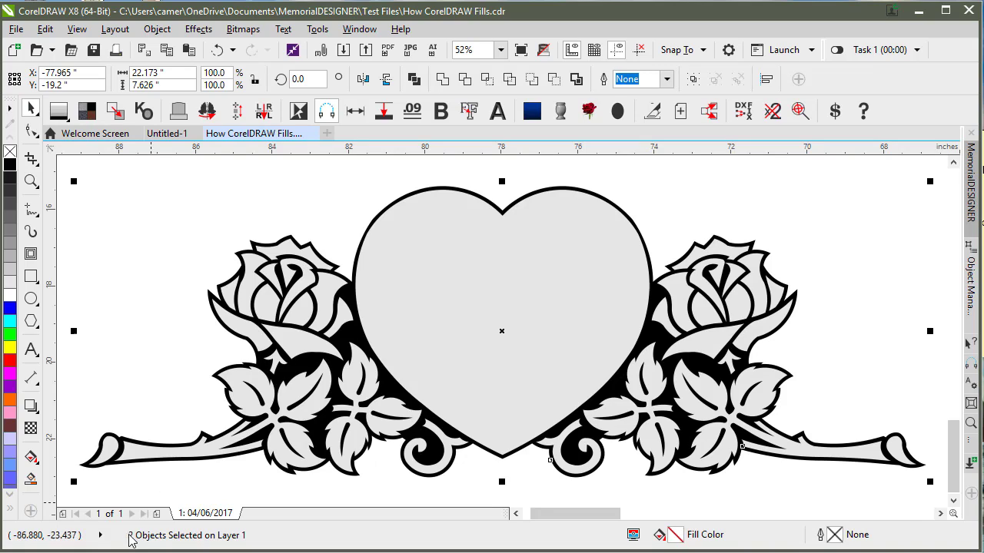
pyautogui.click(358, 193)
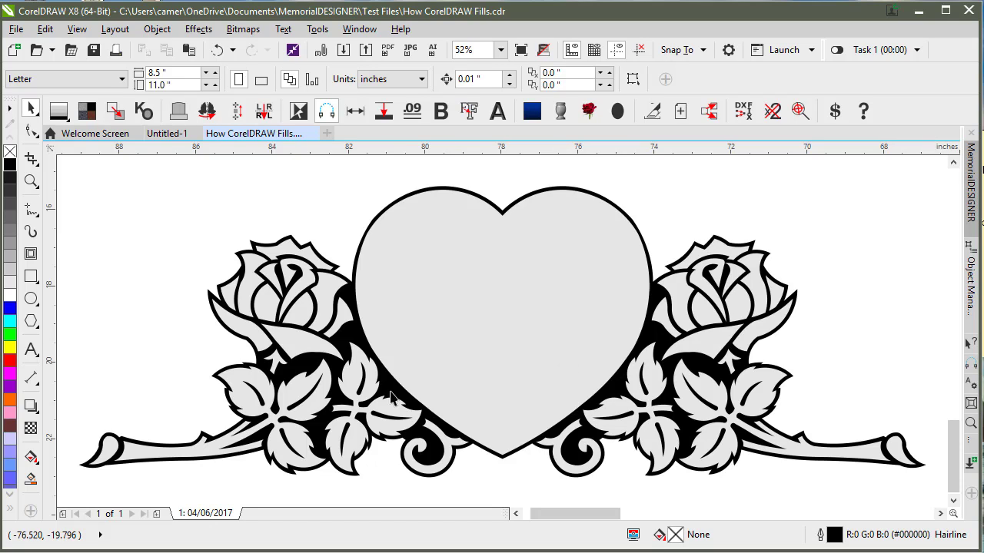
pyautogui.scroll(2, 315, 422)
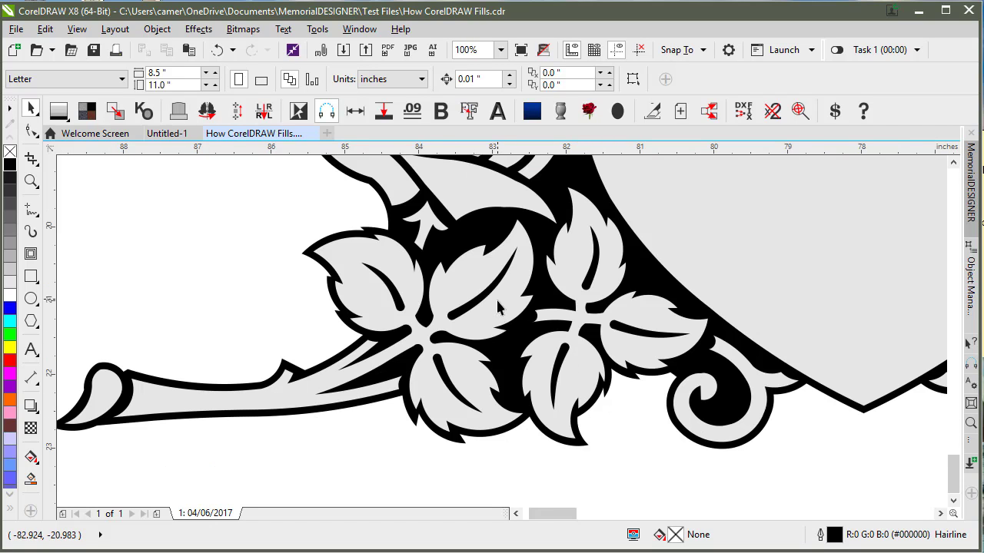
pyautogui.hotkey('shift', 'F9')
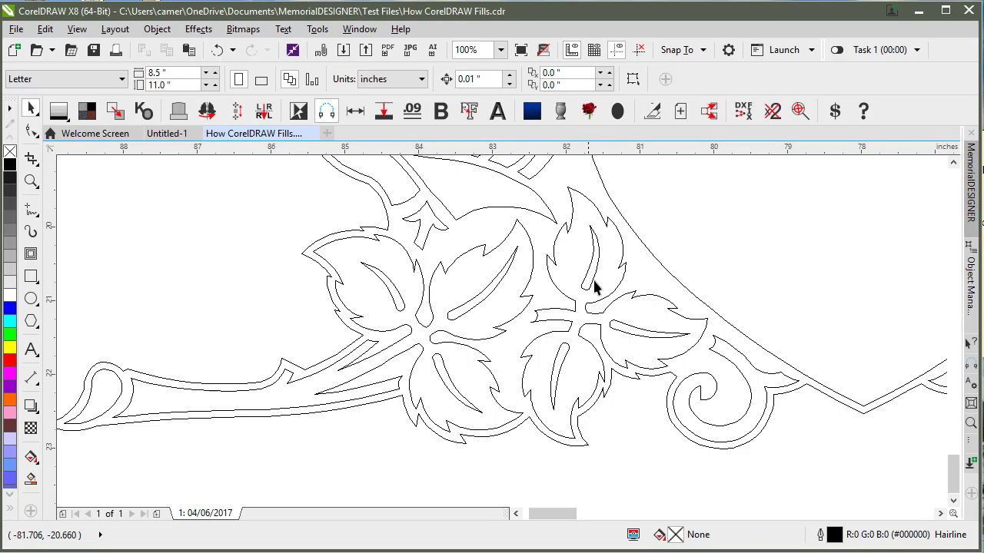
pyautogui.hotkey('shift', 'F9')
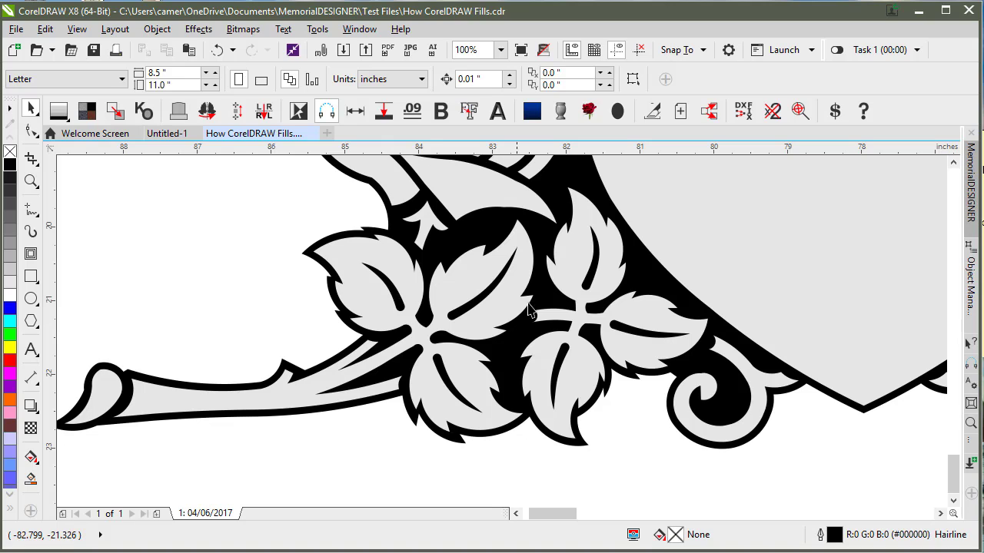
pyautogui.scroll(1, 592, 254)
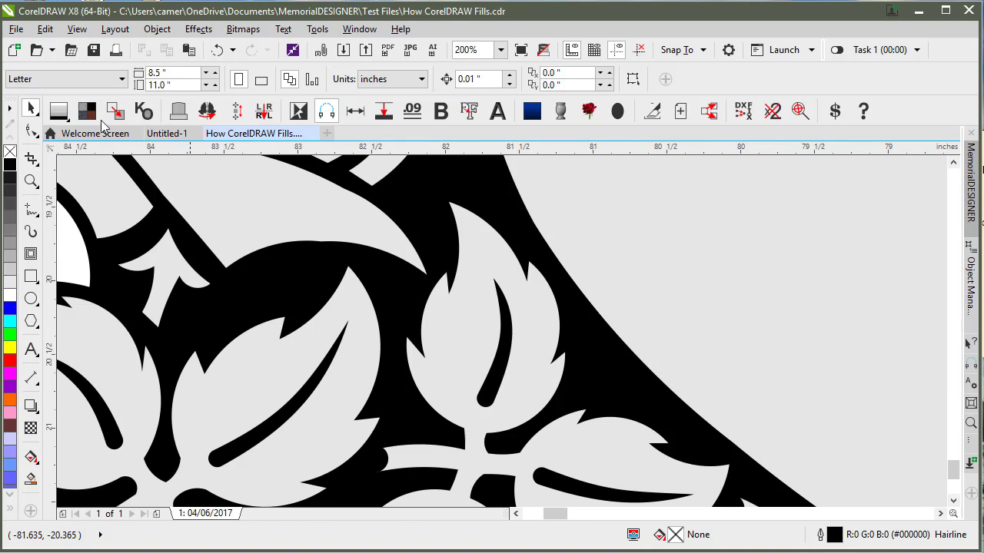
# Step: Move the tip node of one leaf's vein slot up and left with the Shape tool
pyautogui.press('F10')
pyautogui.click(509, 315)
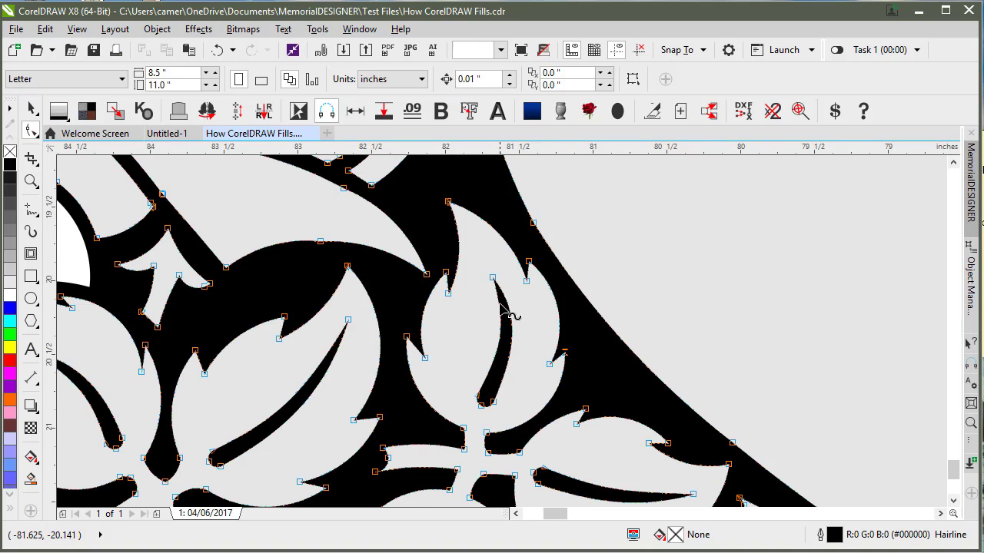
pyautogui.click(489, 275)
pyautogui.moveTo(485, 275); pyautogui.dragTo(482, 272)
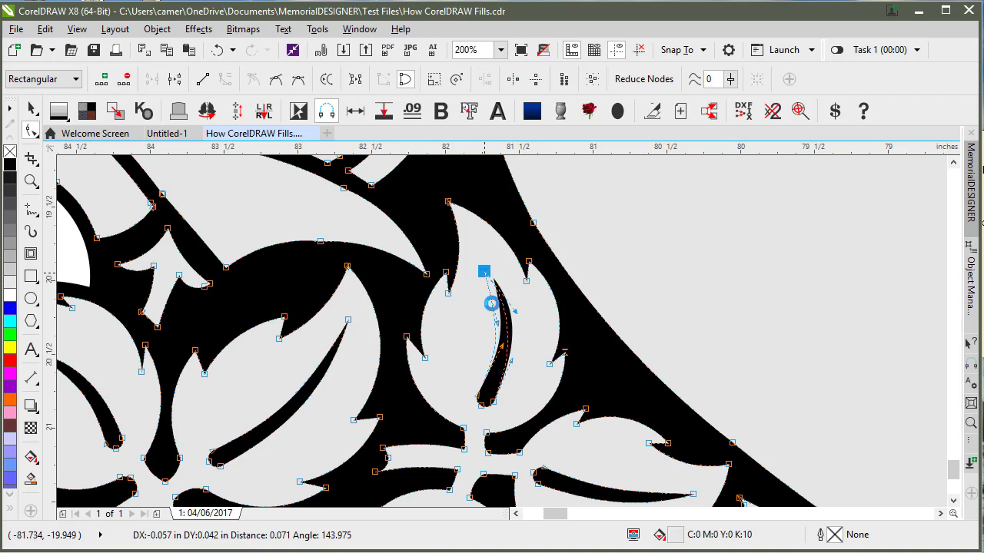
pyautogui.click(520, 346)
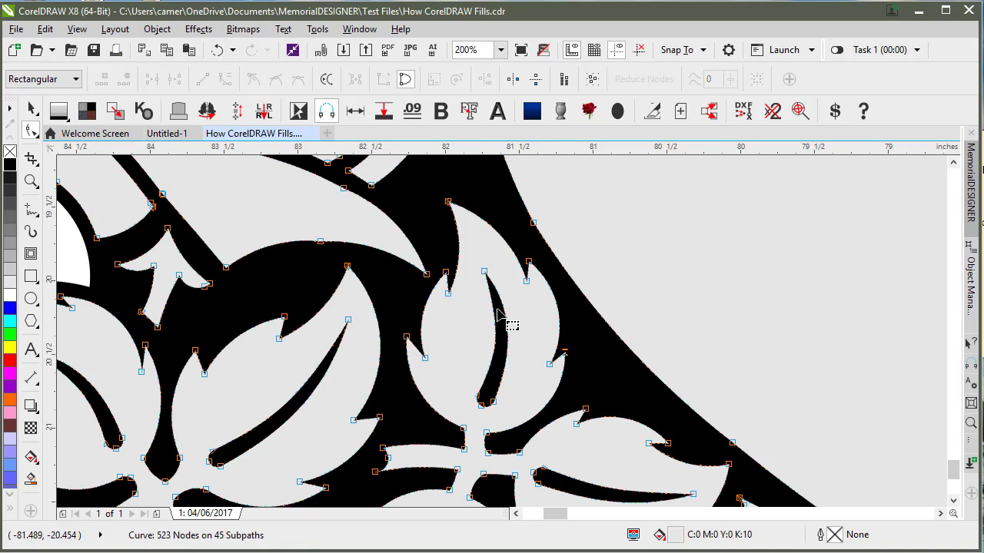
pyautogui.click(515, 360)
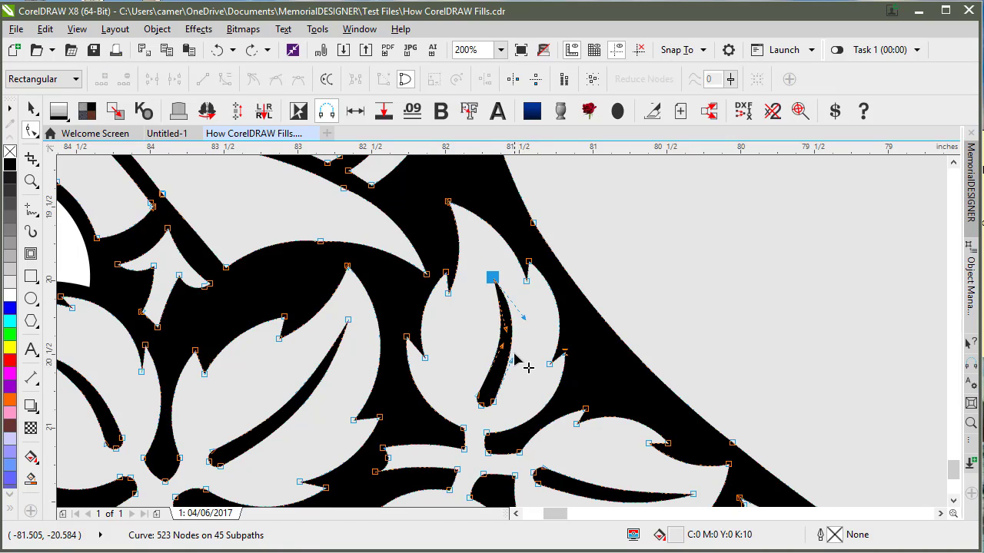
pyautogui.click(33, 116)
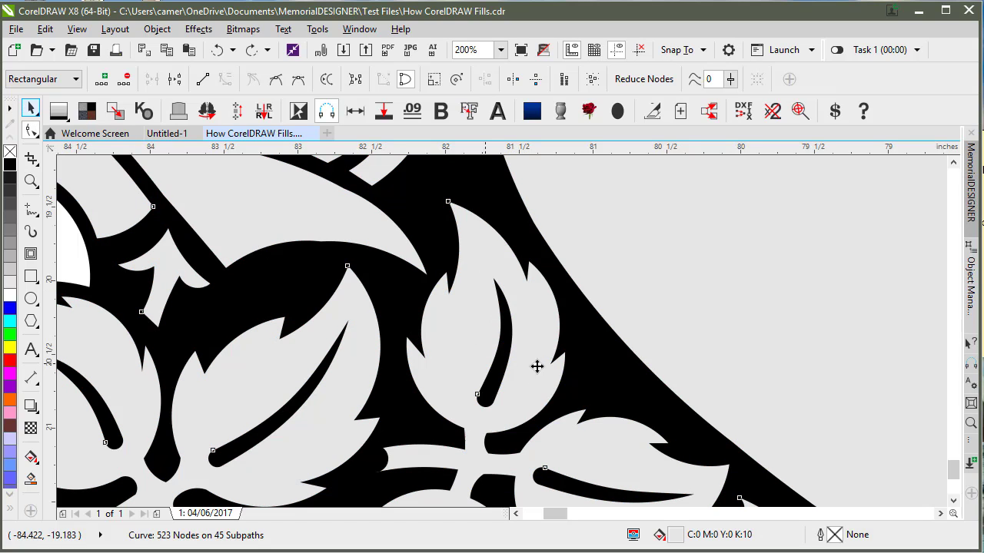
pyautogui.click(472, 275)
pyautogui.scroll(-2, 494, 345)
pyautogui.hotkey('shift', 'F2')
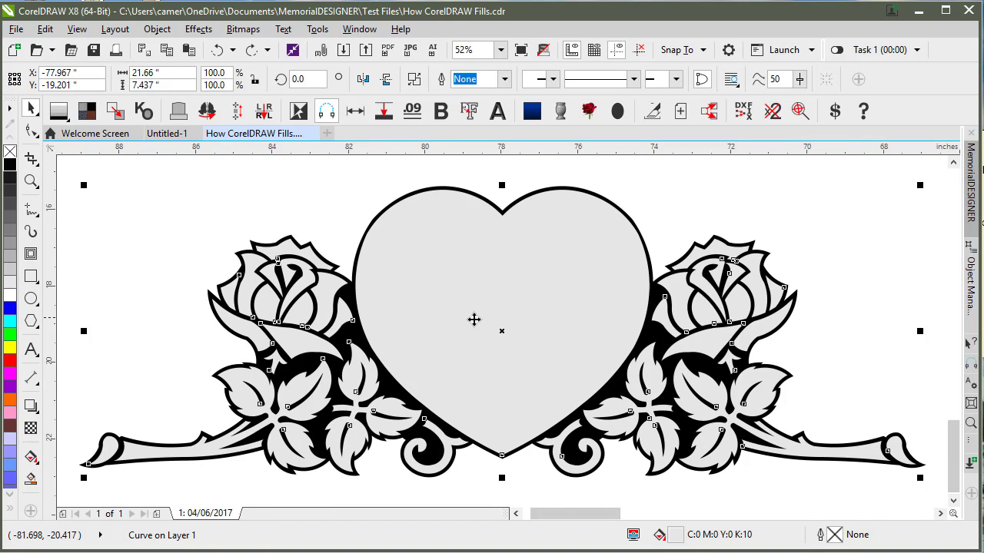
pyautogui.press('Escape')
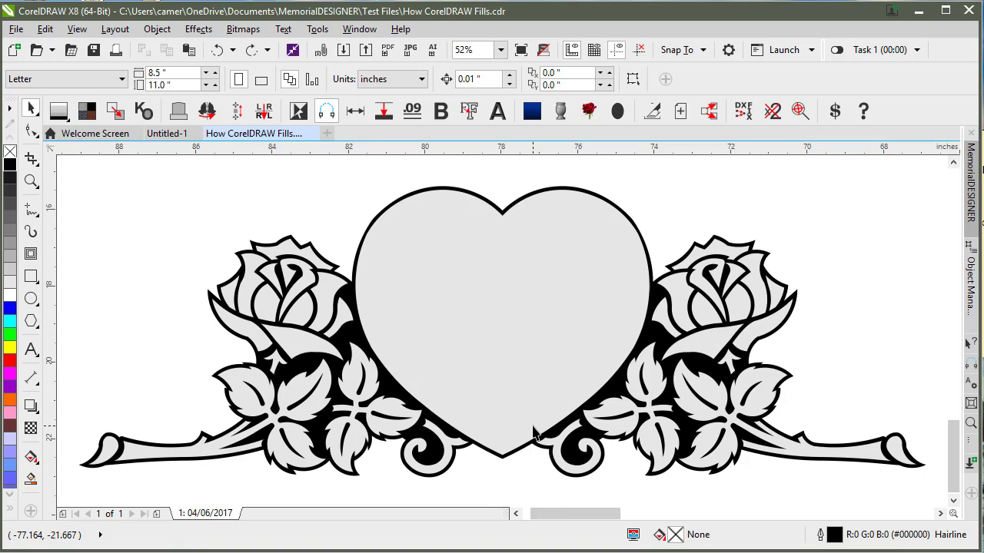
pyautogui.scroll(2, 765, 389)
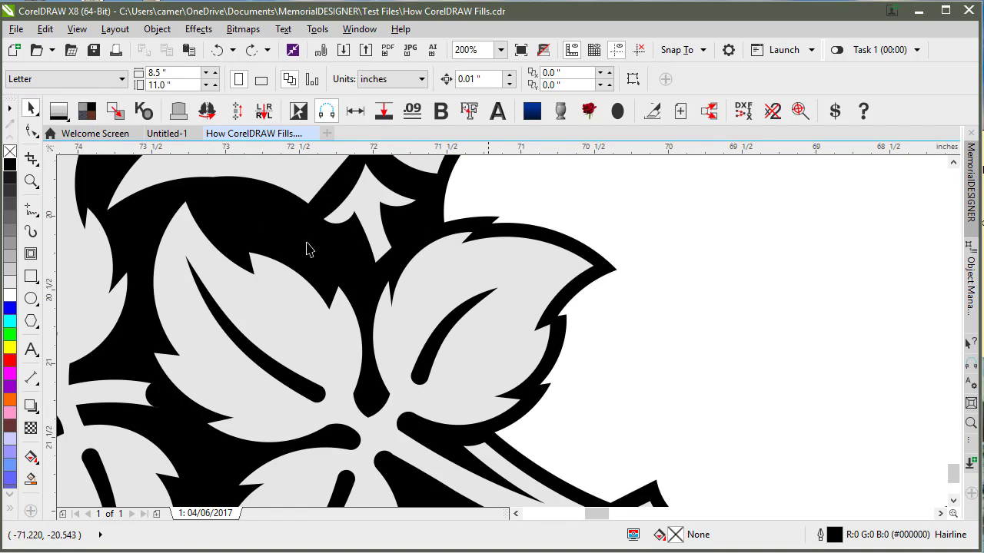
# Step: Drag end nodes and curve handles of vein slots in other leaves to reshape them
pyautogui.click(31, 131)
pyautogui.click(514, 300)
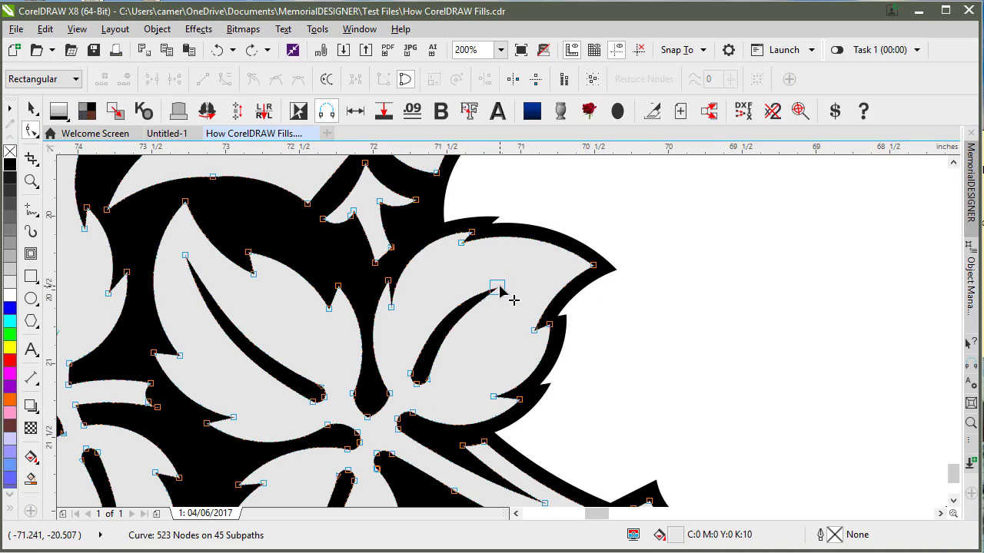
pyautogui.moveTo(513, 300); pyautogui.dragTo(550, 286)
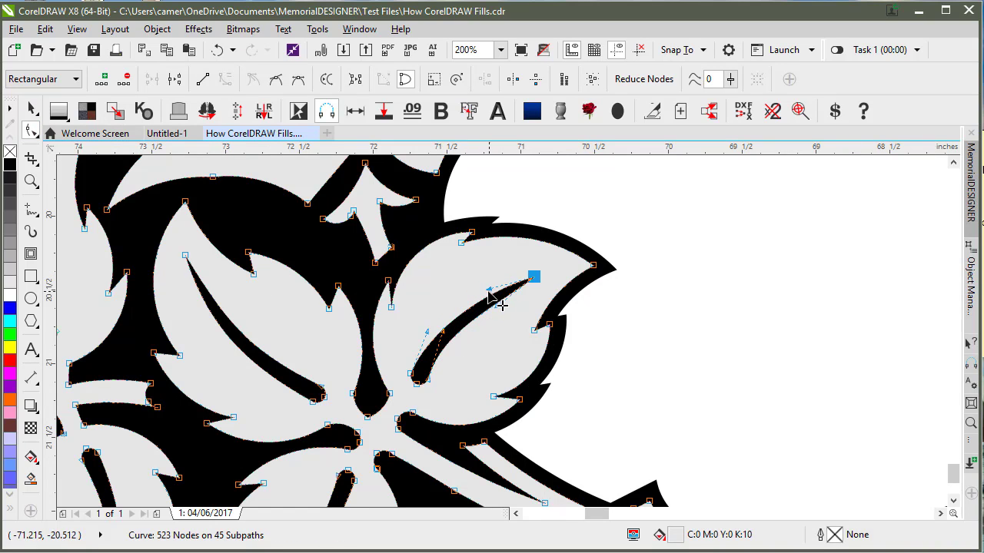
pyautogui.moveTo(487, 291)
pyautogui.mouseDown()
pyautogui.moveTo(480, 282)
pyautogui.moveTo(494, 302)
pyautogui.mouseUp()
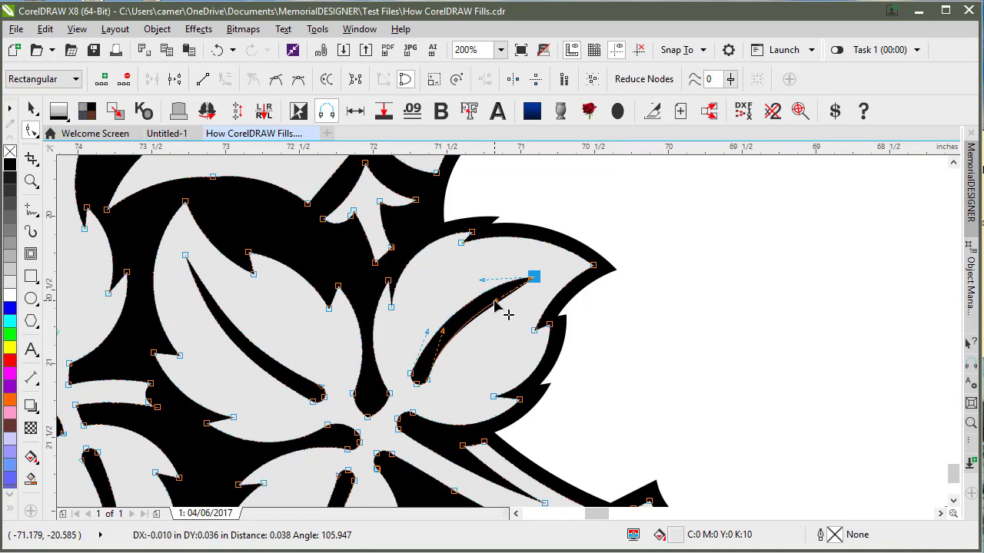
pyautogui.scroll(-2, 436, 331)
pyautogui.scroll(-1, 205, 329)
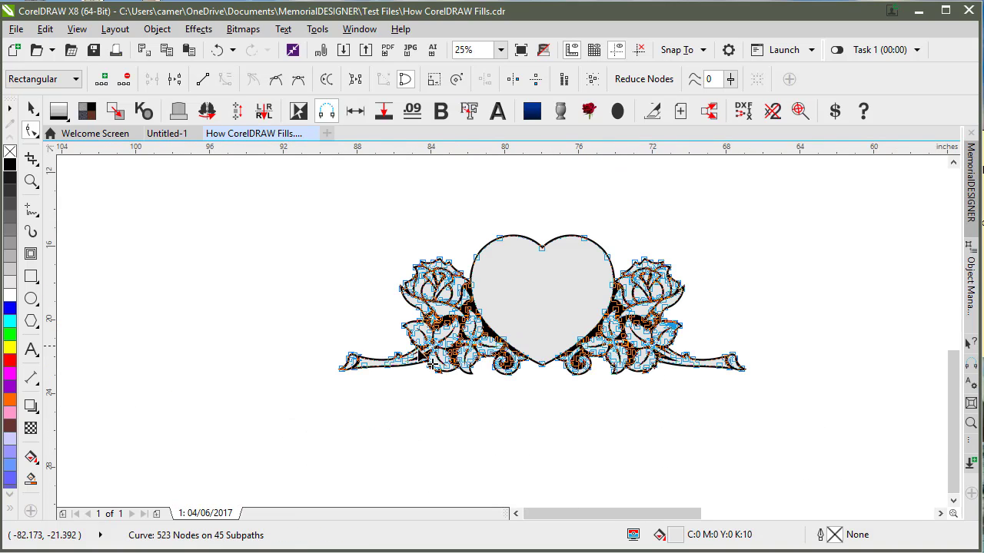
pyautogui.scroll(3, 425, 357)
pyautogui.click(509, 249)
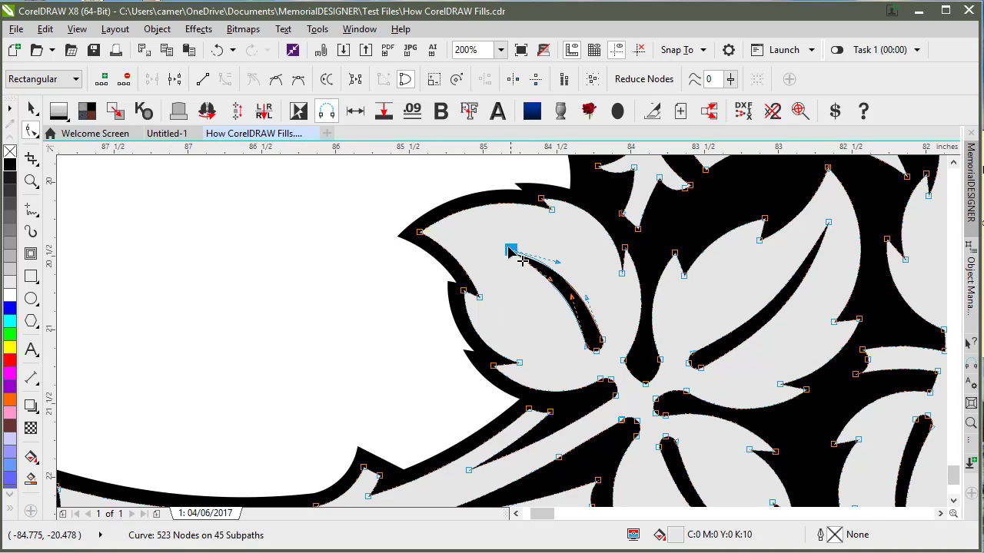
pyautogui.moveTo(510, 249); pyautogui.dragTo(531, 266)
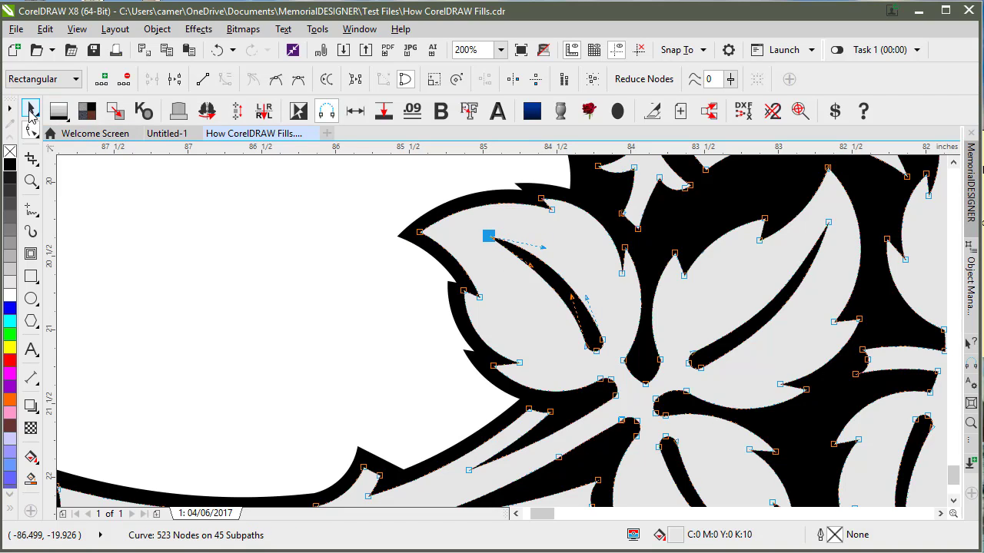
pyautogui.click(31, 114)
pyautogui.click(272, 229)
pyautogui.press('F4')
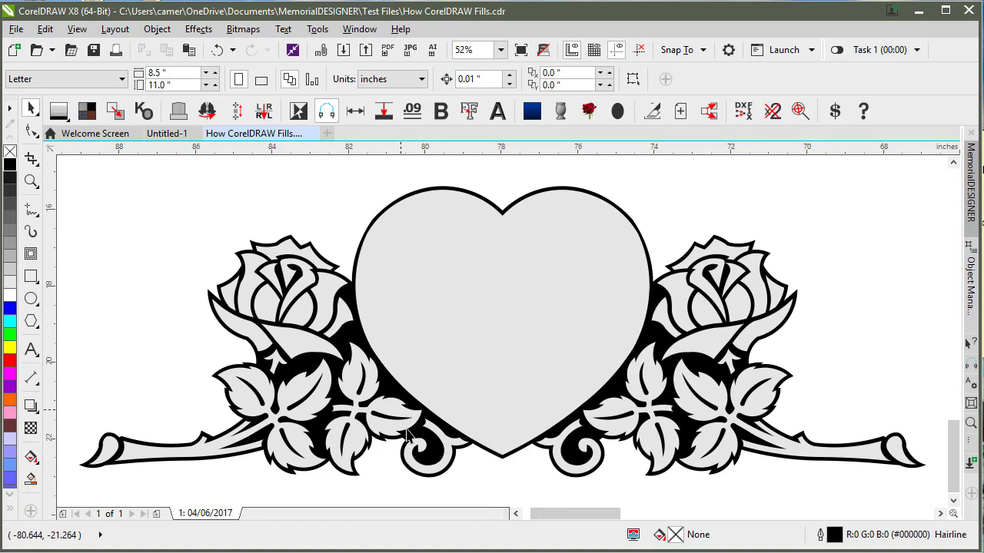
pyautogui.scroll(3, 397, 430)
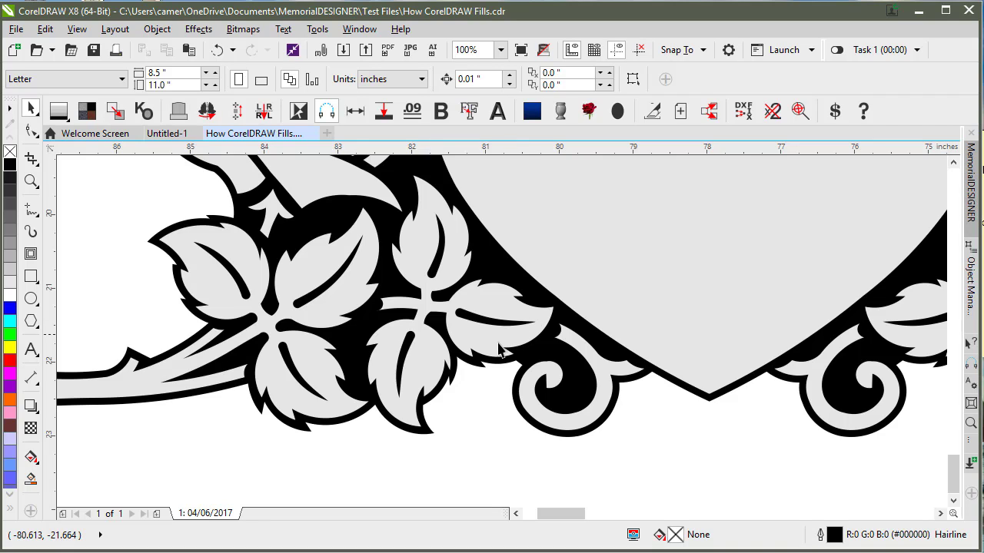
pyautogui.press('F4')
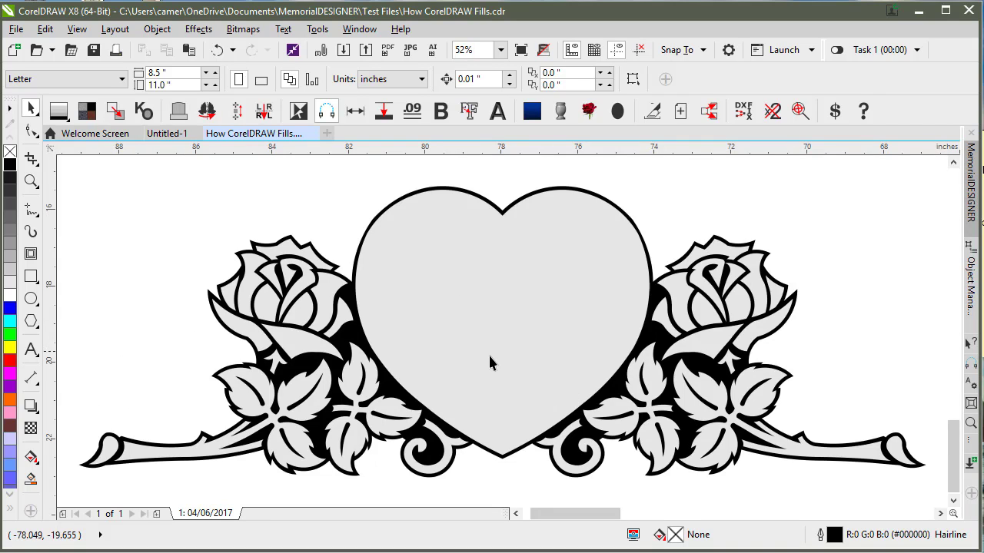